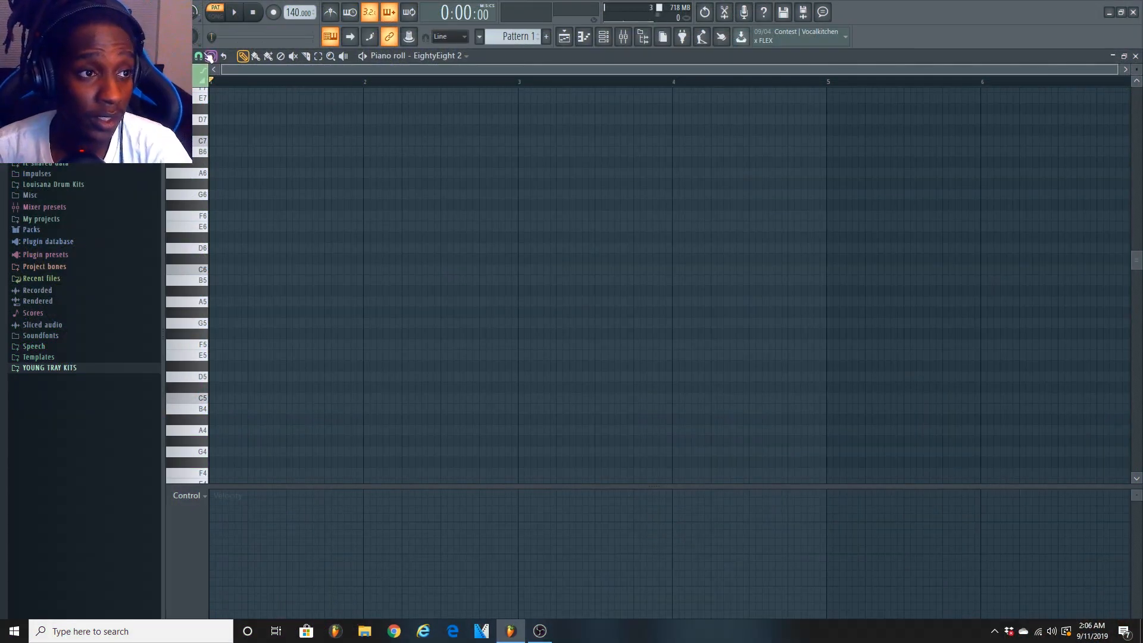
Set the piano roll's scale highlighting to Minor Natural (Aeolian) with C as the root note
left_click(172, 56)
mouse_move(202, 130)
mouse_move(284, 141)
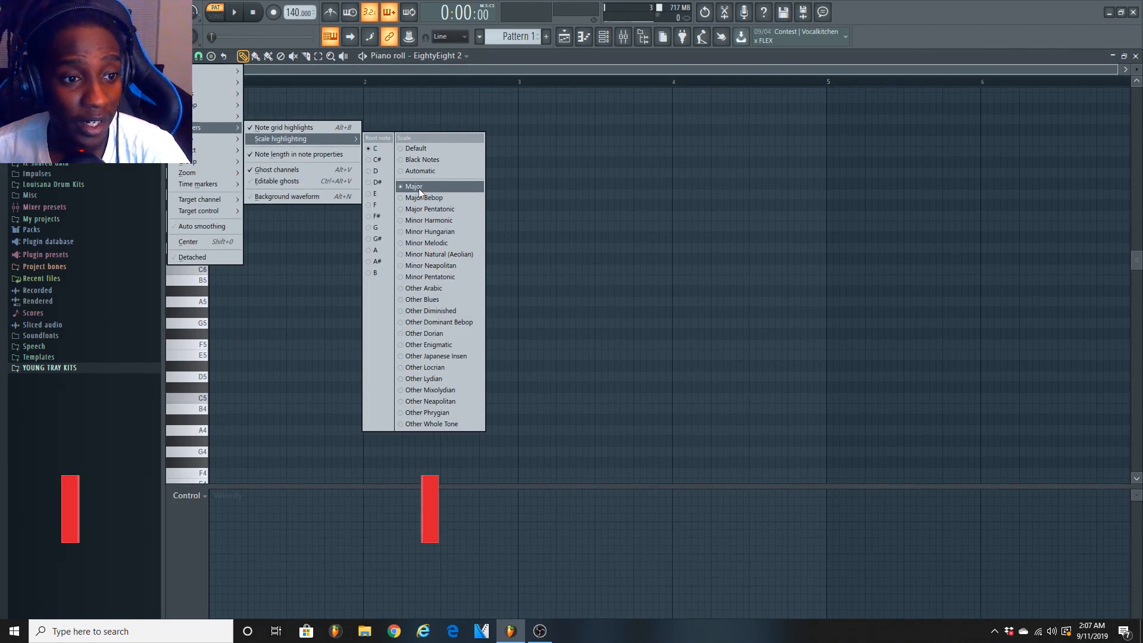
left_click(437, 252)
Draw a three-note chord of D6, F6 and G#6 at the start of bar 1
left_click(234, 251)
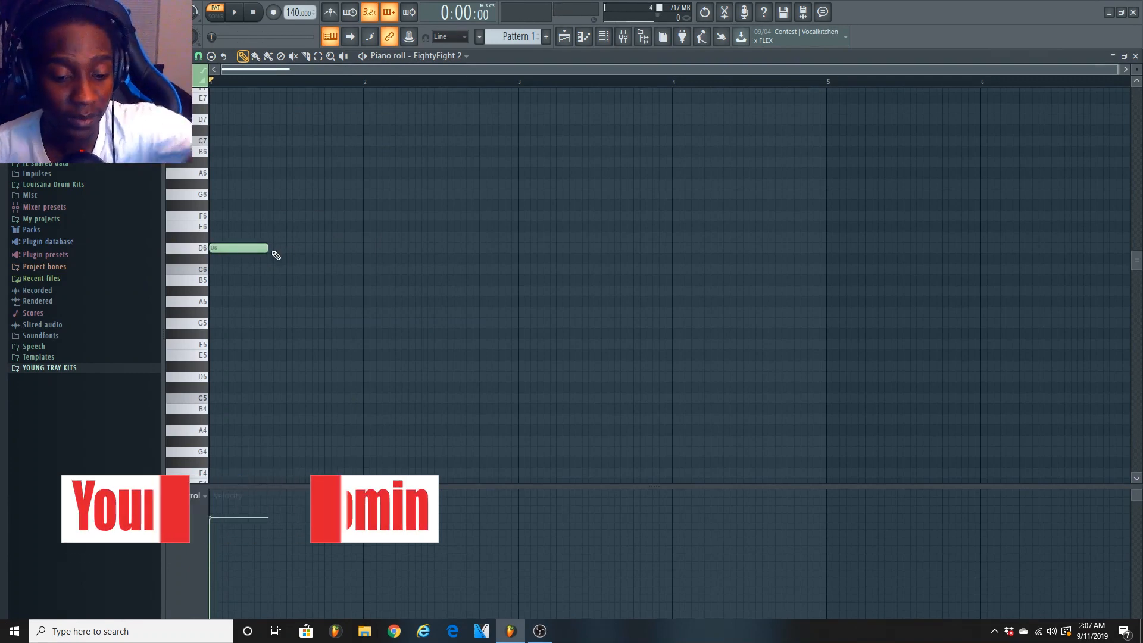
left_click(204, 250)
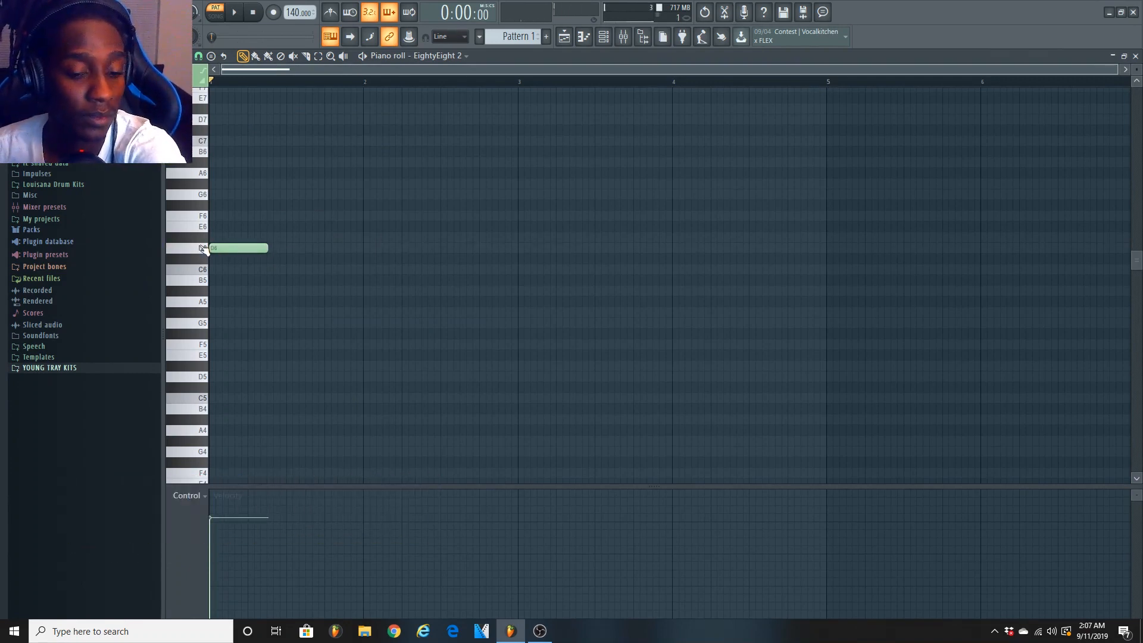
left_click(226, 216)
left_click(229, 183)
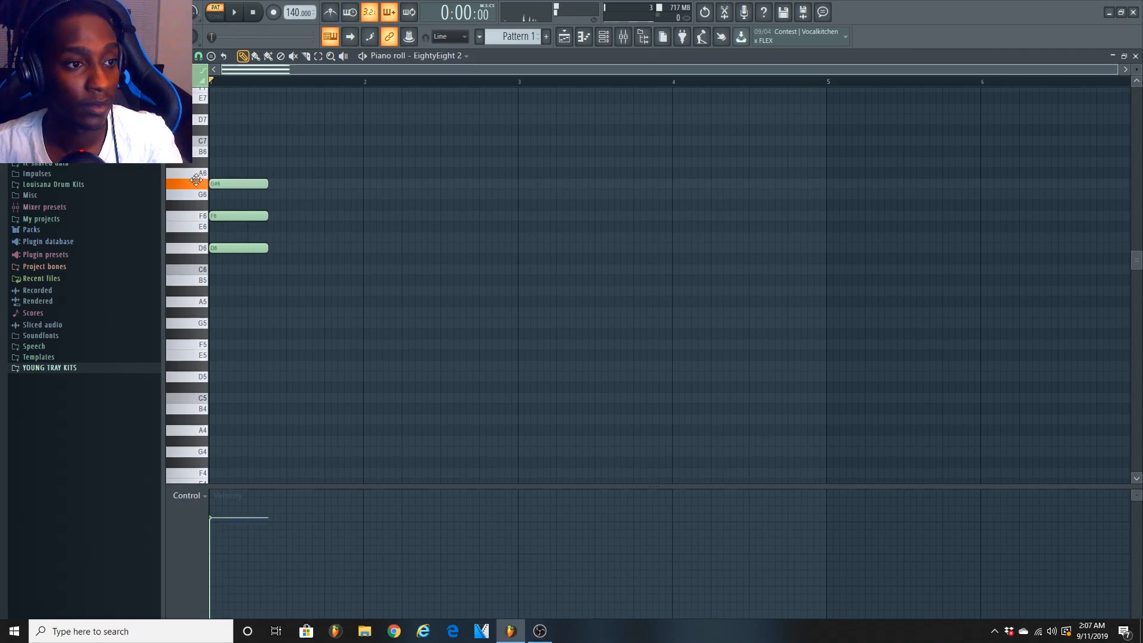
Replace the bar 1 chord with C6, D#6 and G6, and play it back
left_click_drag(240, 194, 229, 280)
key("space")
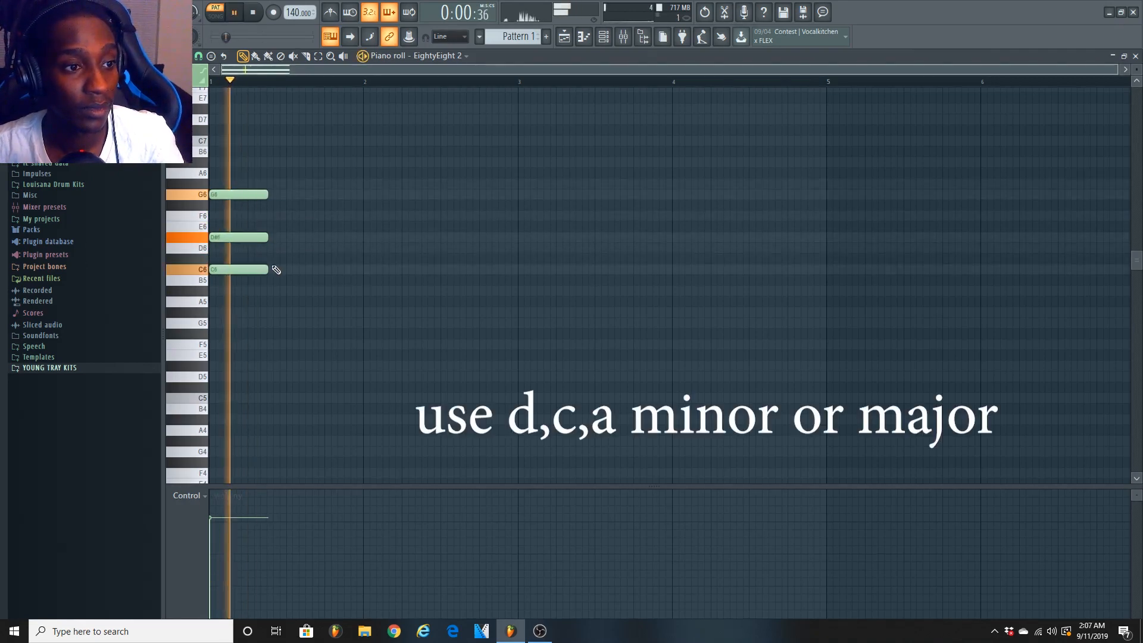
Add a second chord of G#6, F6 and D6 late in bar 1, play the pattern back, and try erasing the chord's top note
left_click(331, 183)
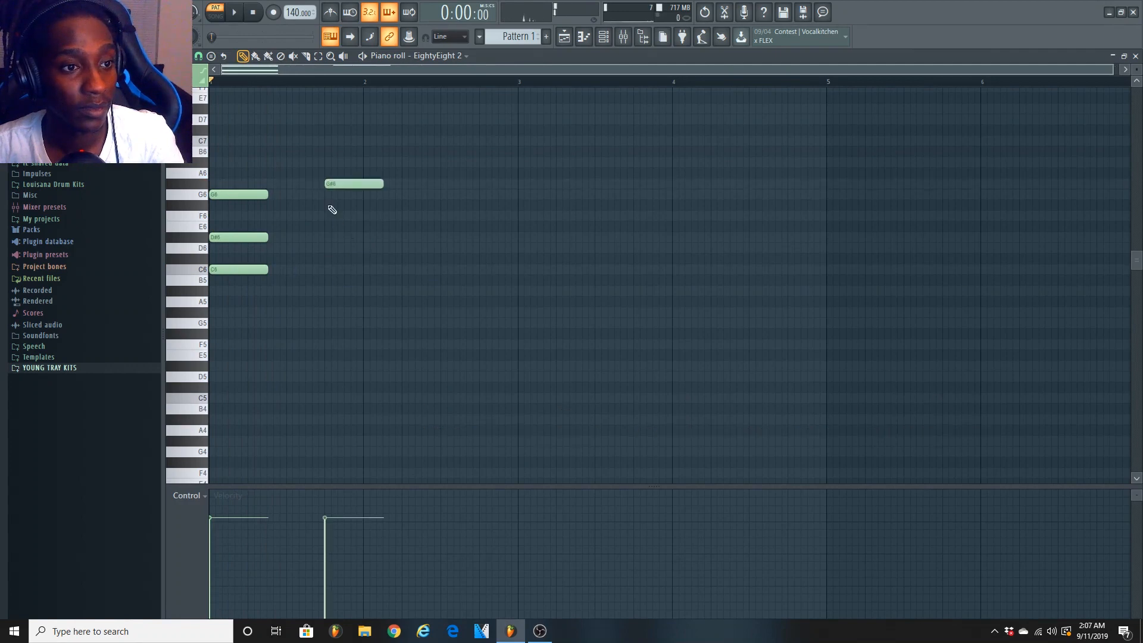
left_click(332, 215)
left_click(333, 248)
key("space")
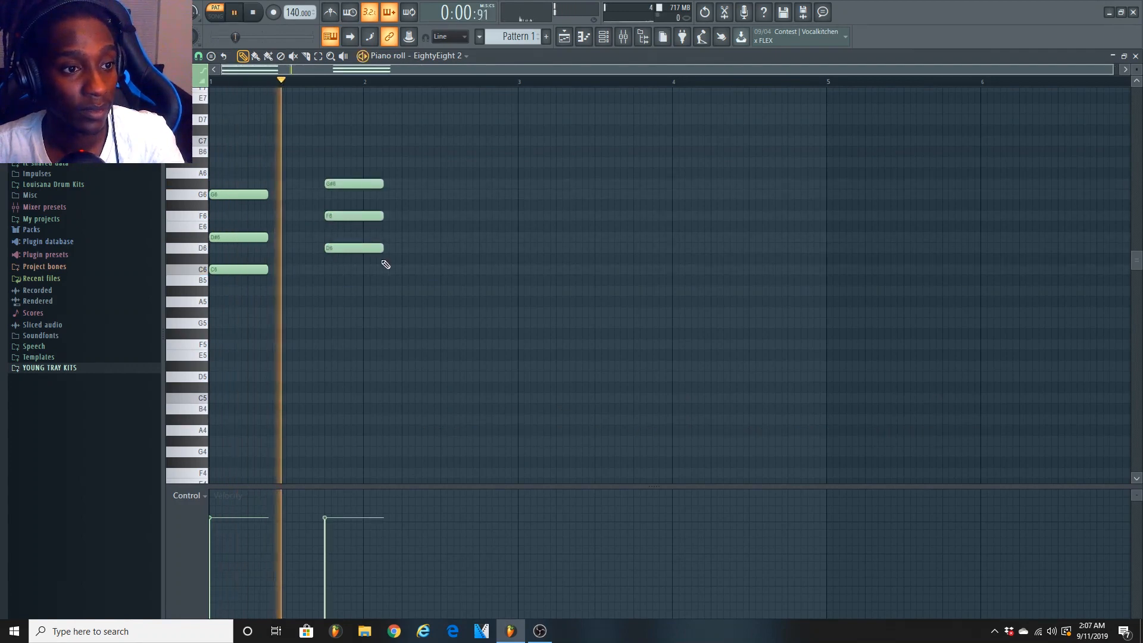
key("space")
right_click(368, 183)
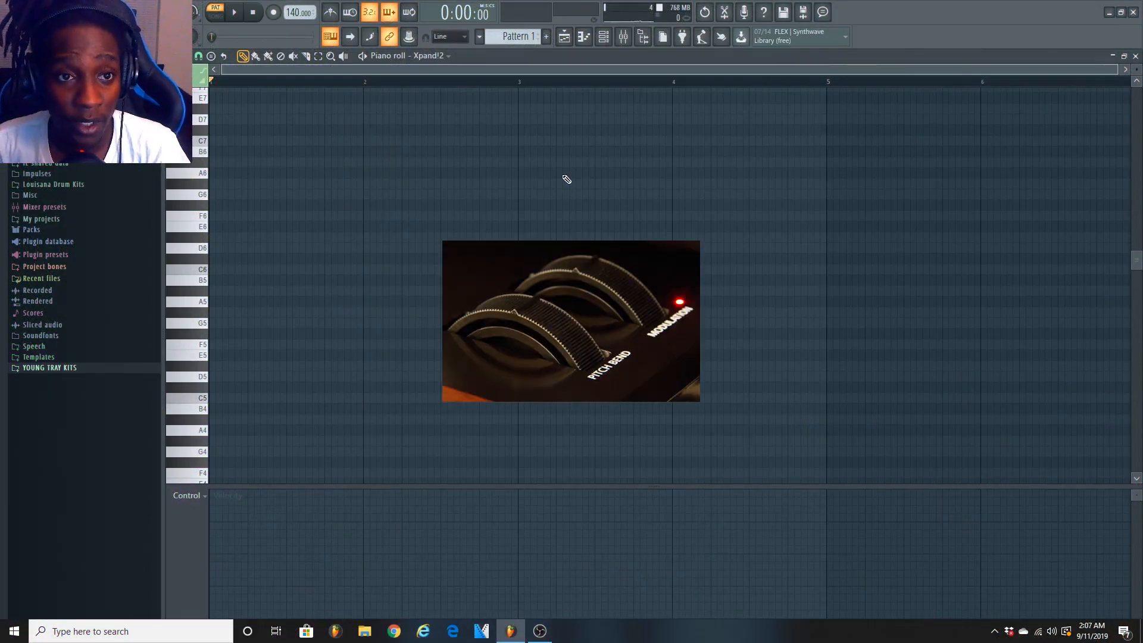
Load the guitar preset 34 Dirty Lead 1 in the Xpand!2 channel and return to its piano roll
left_click(603, 37)
left_click(631, 156)
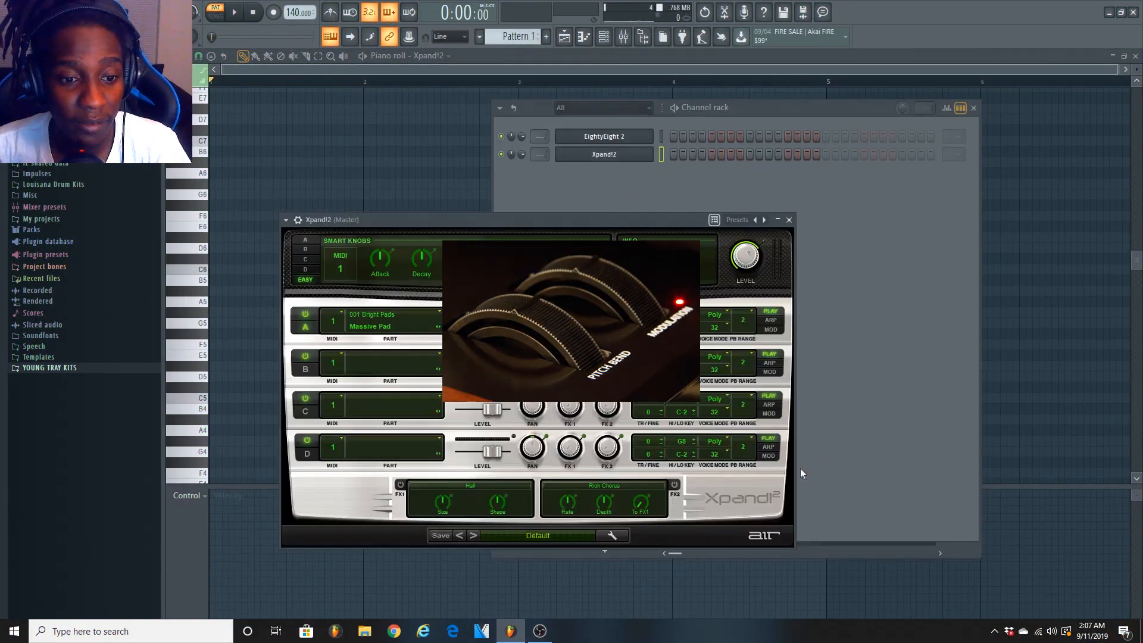
left_click(548, 533)
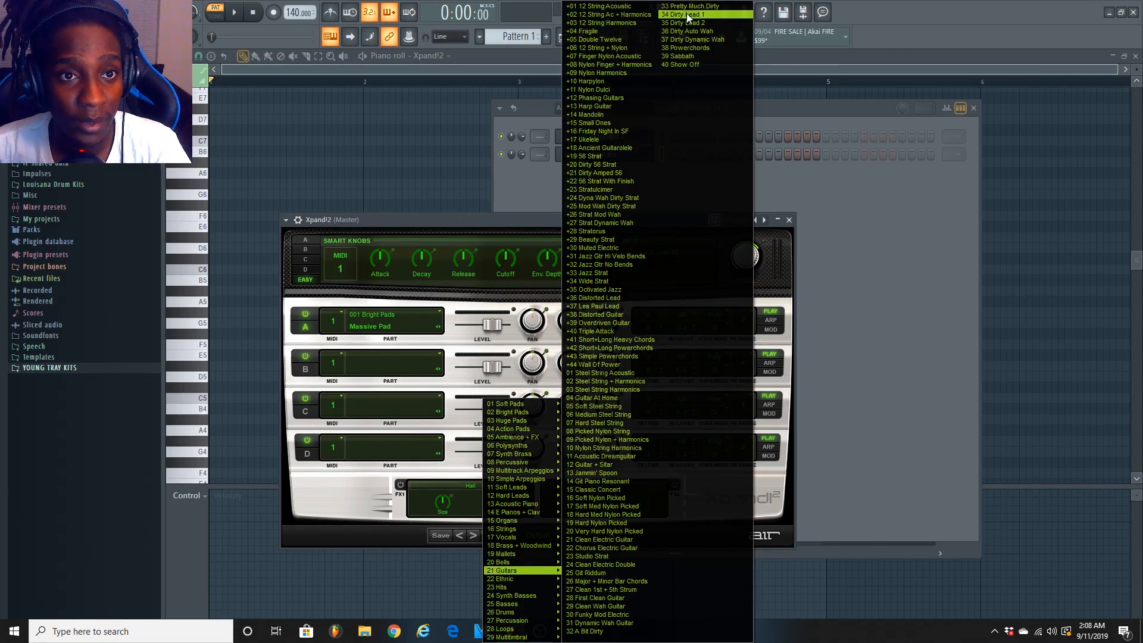
left_click(687, 15)
left_click(333, 75)
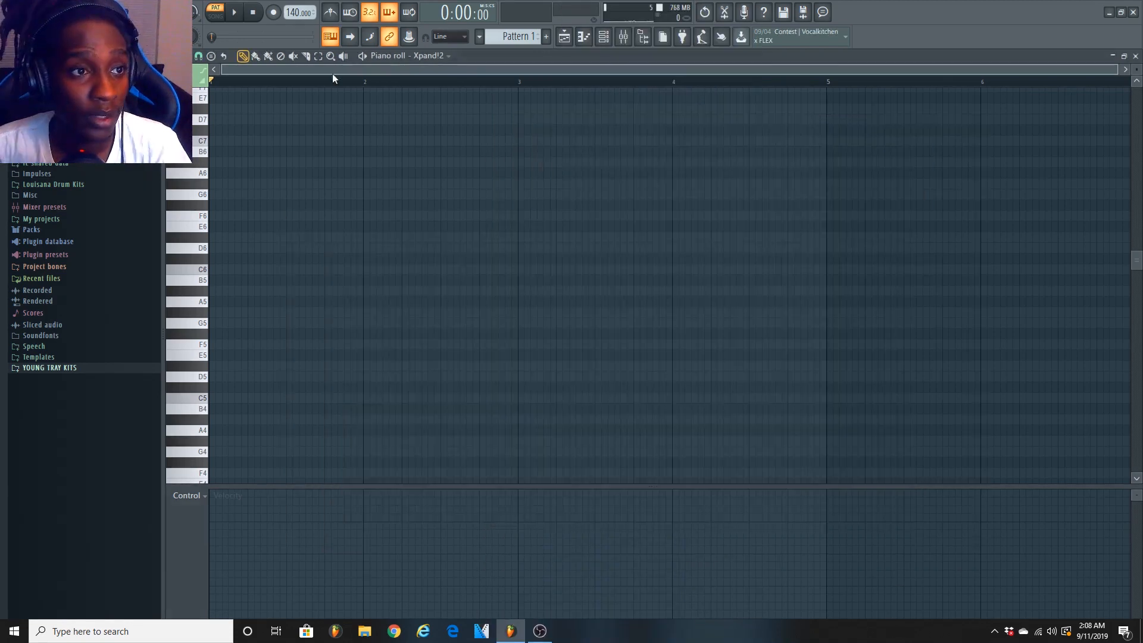
Check that the recording filter includes automation and notes, and record sustained E5, F5 and G5 notes over bars 1 to 4 with modulation wheel movement
right_click(273, 17)
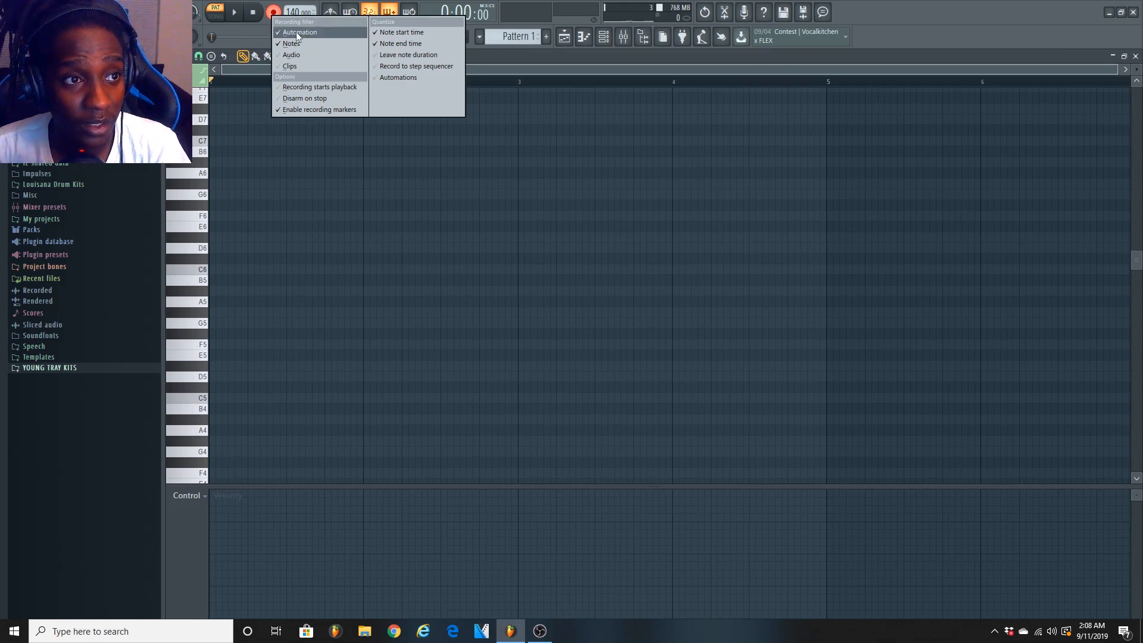
right_click(275, 15)
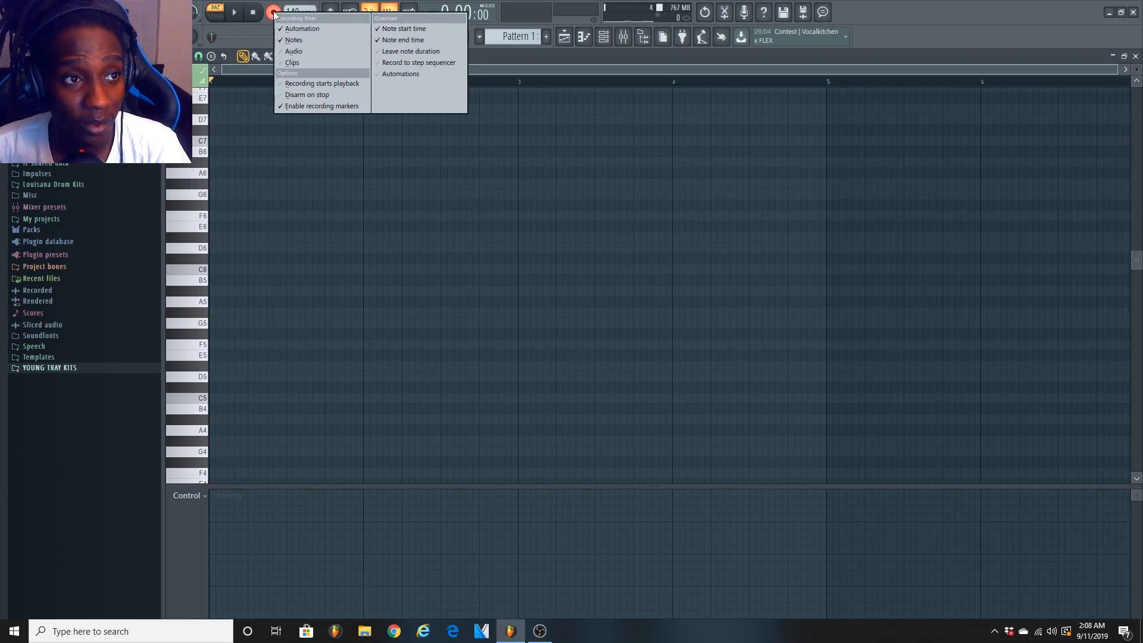
left_click(259, 68)
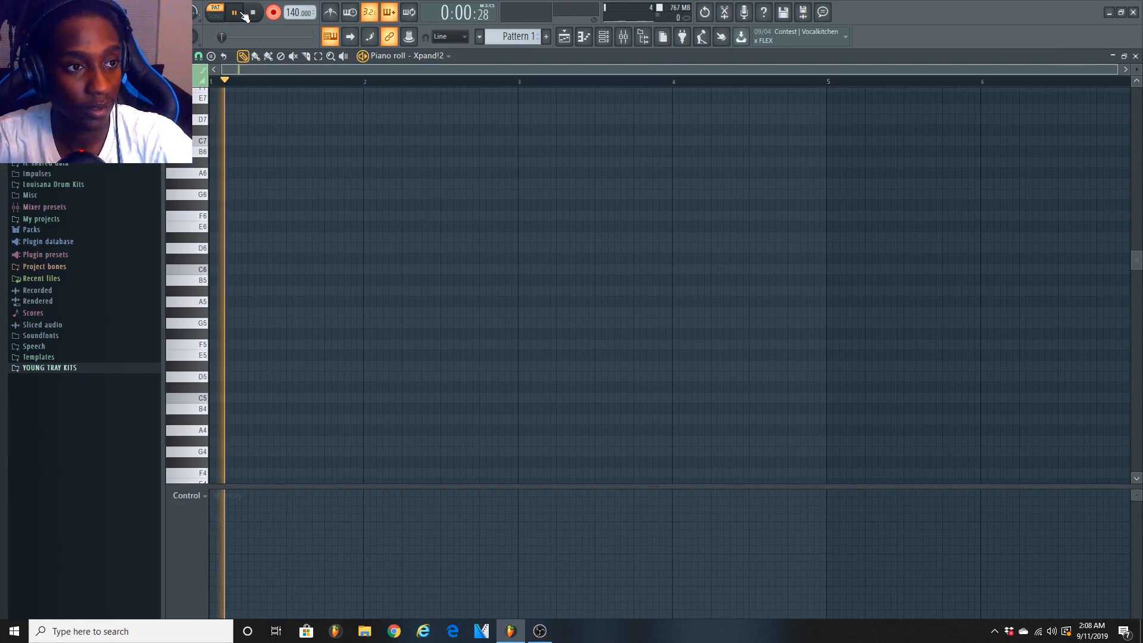
key("c")
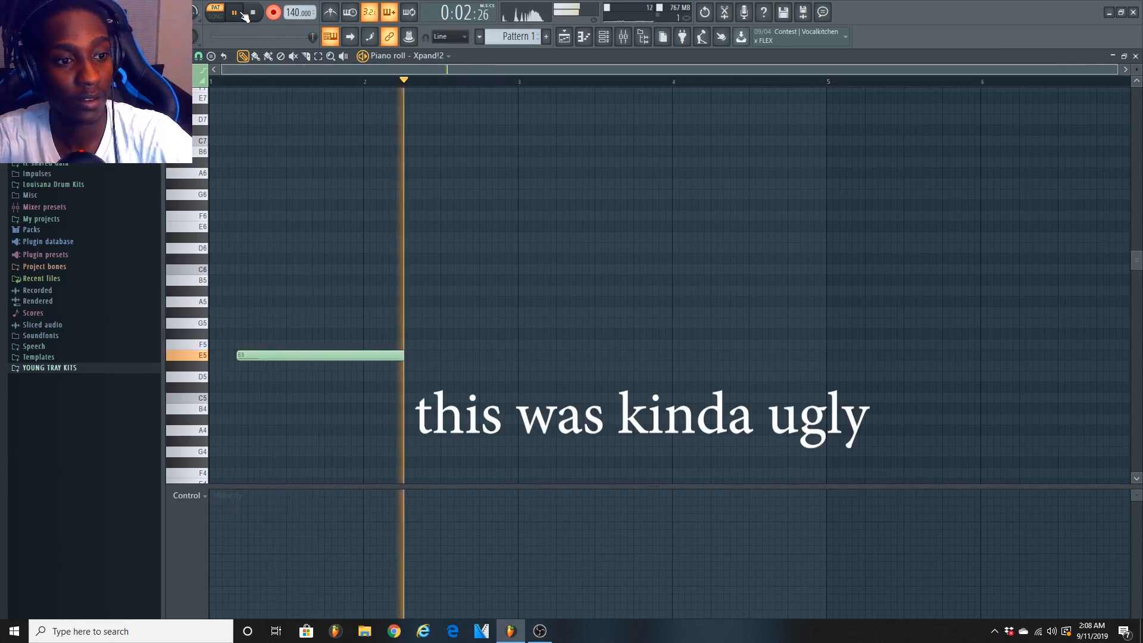
key("v")
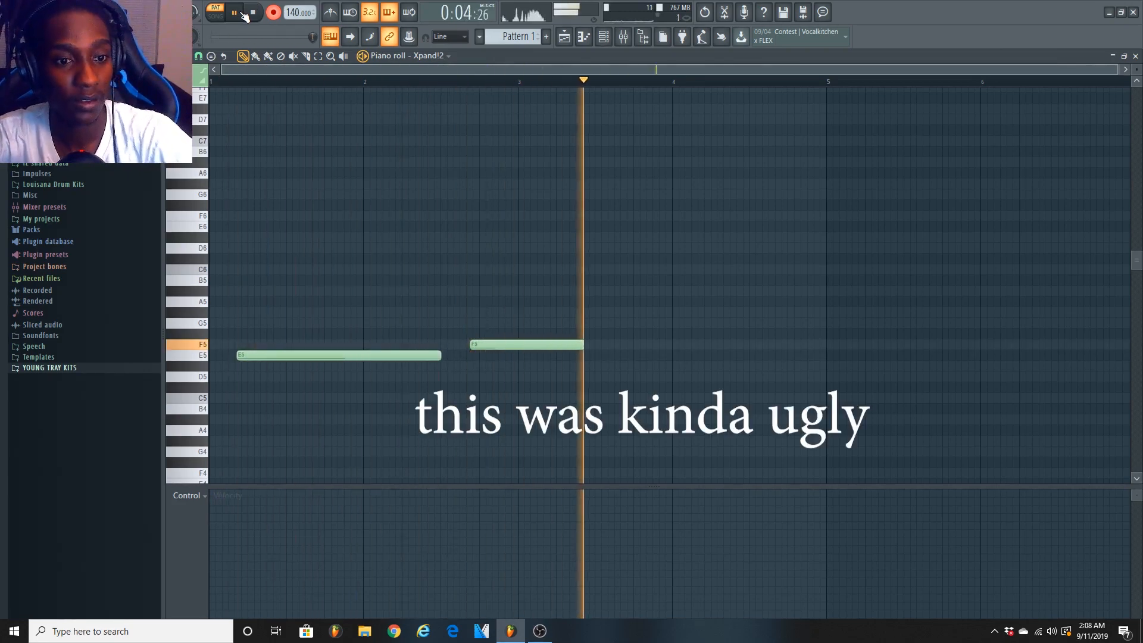
key("b")
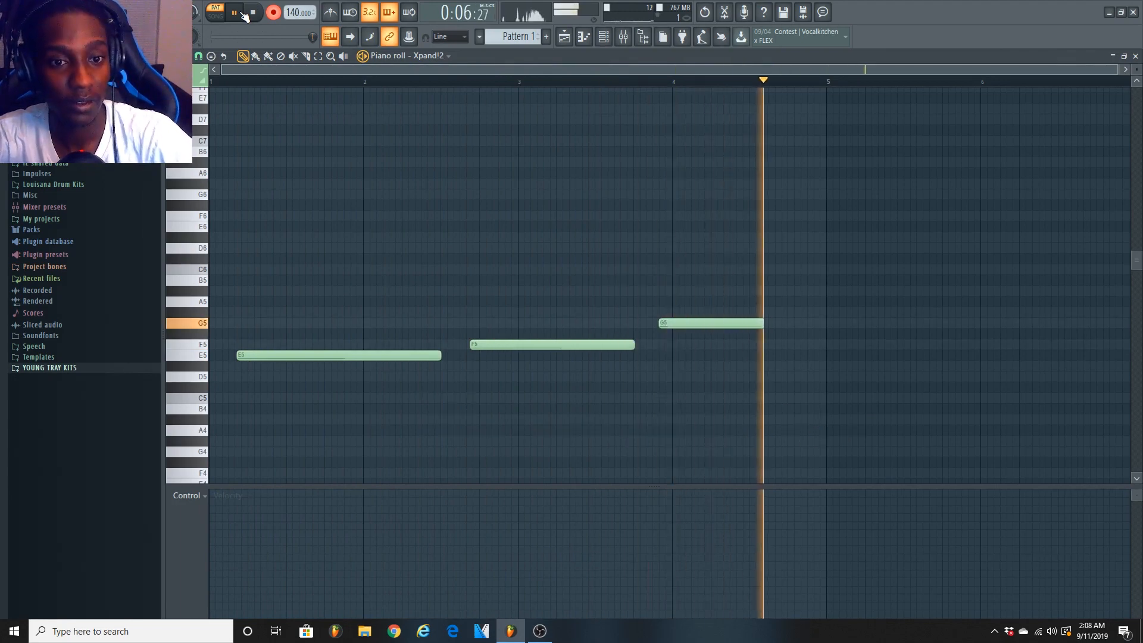
left_click(253, 12)
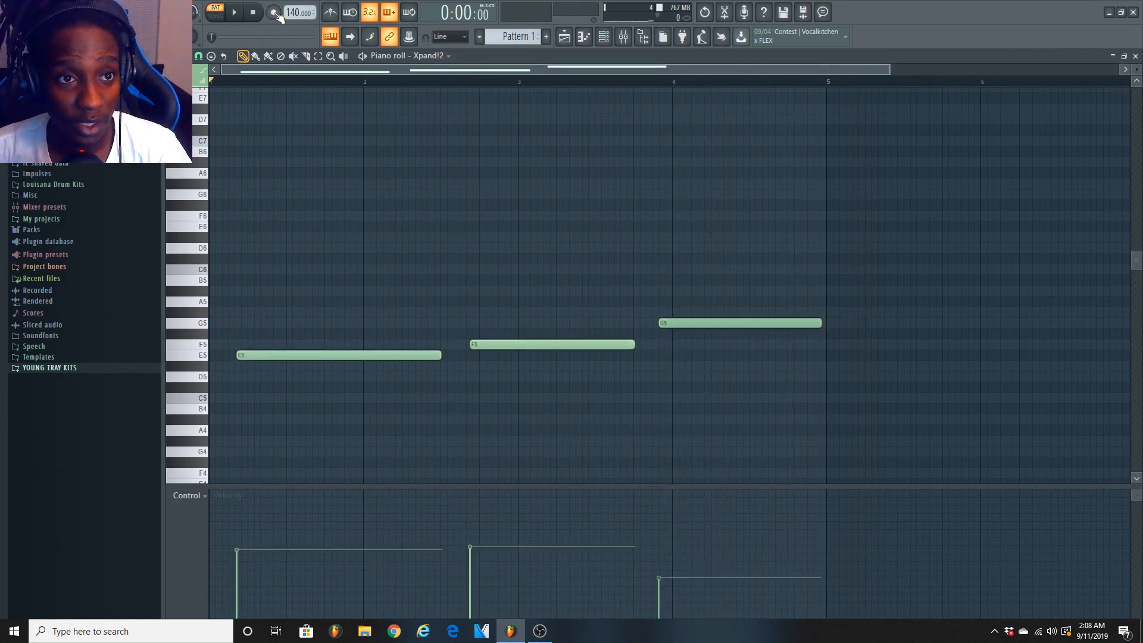
Place a Pattern 1 clip on Track 1 at bar 1 of the playlist and examine its recorded automation
left_click(564, 37)
left_click_drag(527, 102, 331, 99)
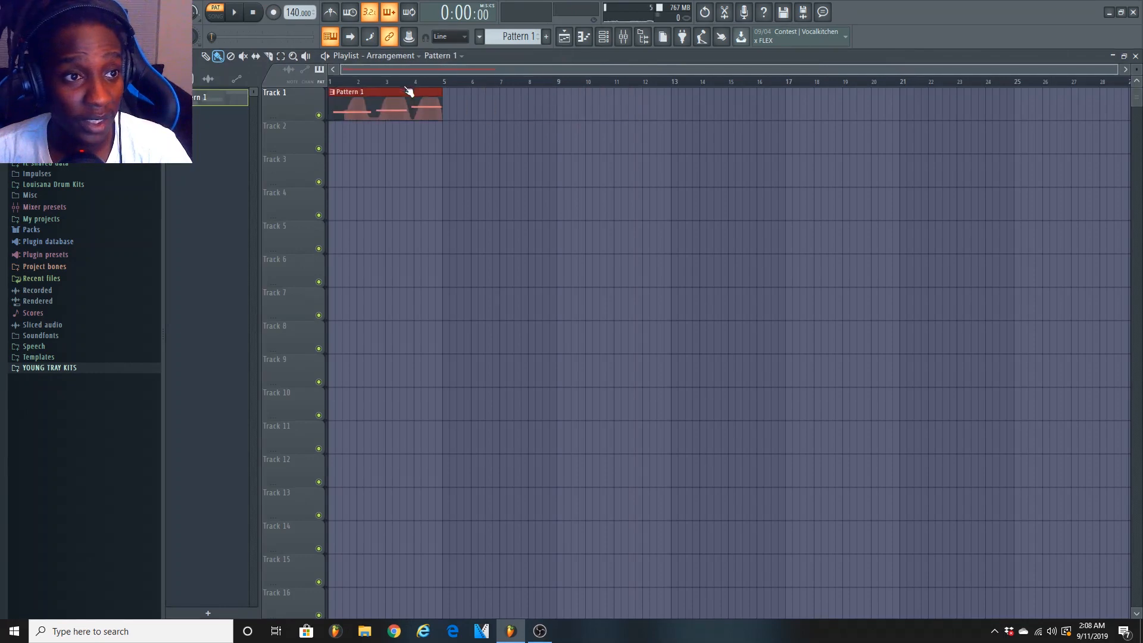
scroll(405, 85, "up", 3)
scroll(405, 87, "up", 2)
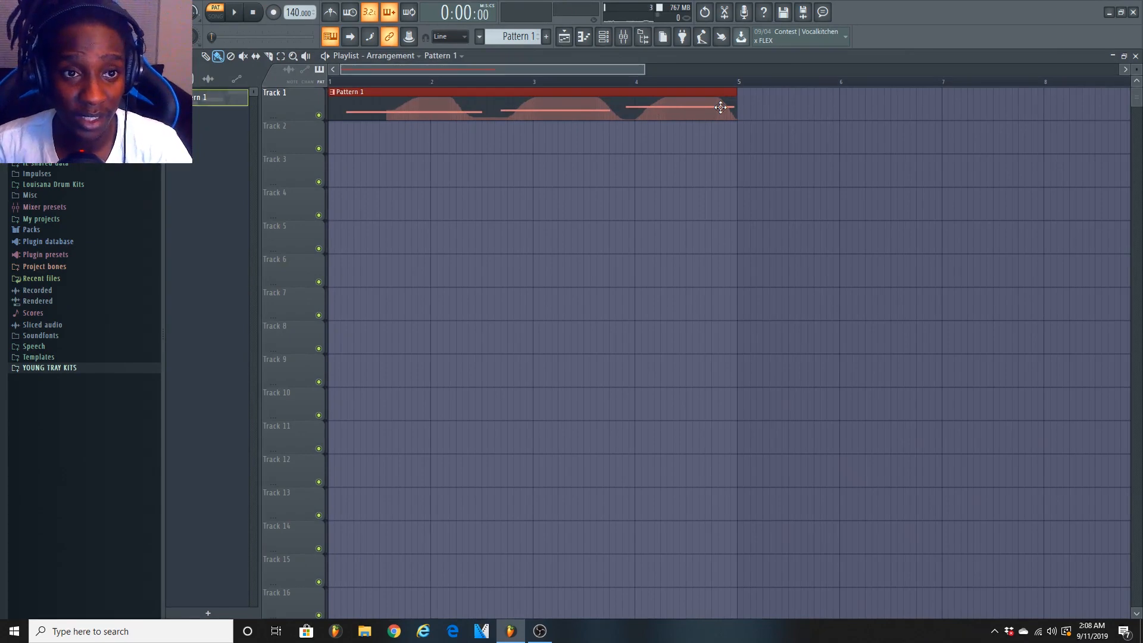
Examine the MIDI CC #1 (Modulation wheel) lane in the Xpand!2 piano roll, and clear the recorded notes and automation
left_click(619, 42)
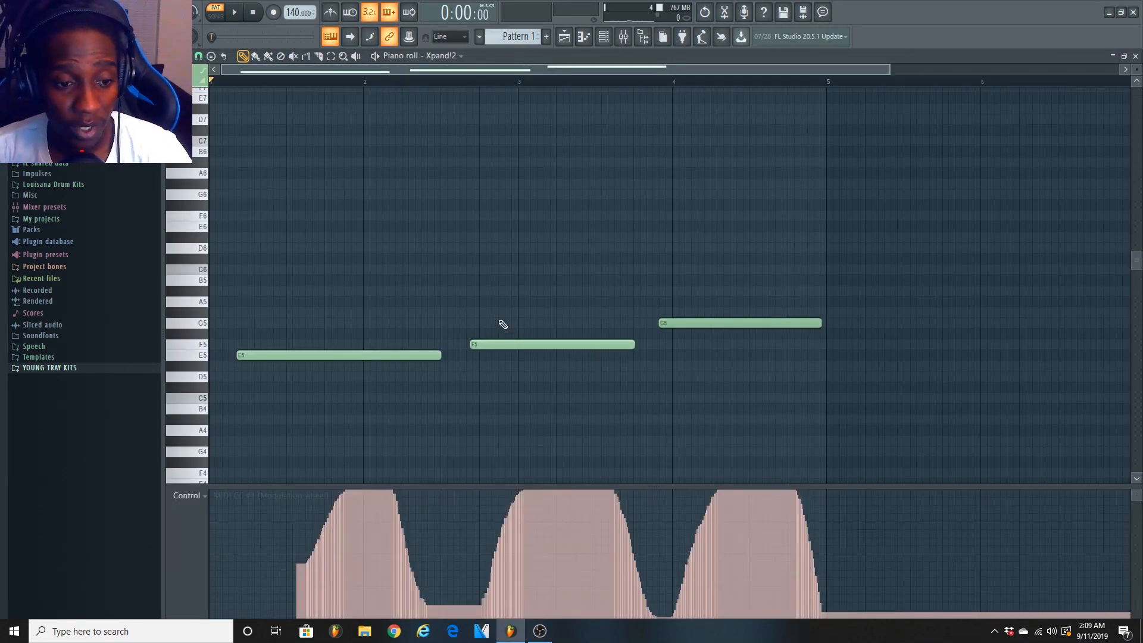
left_click(209, 499)
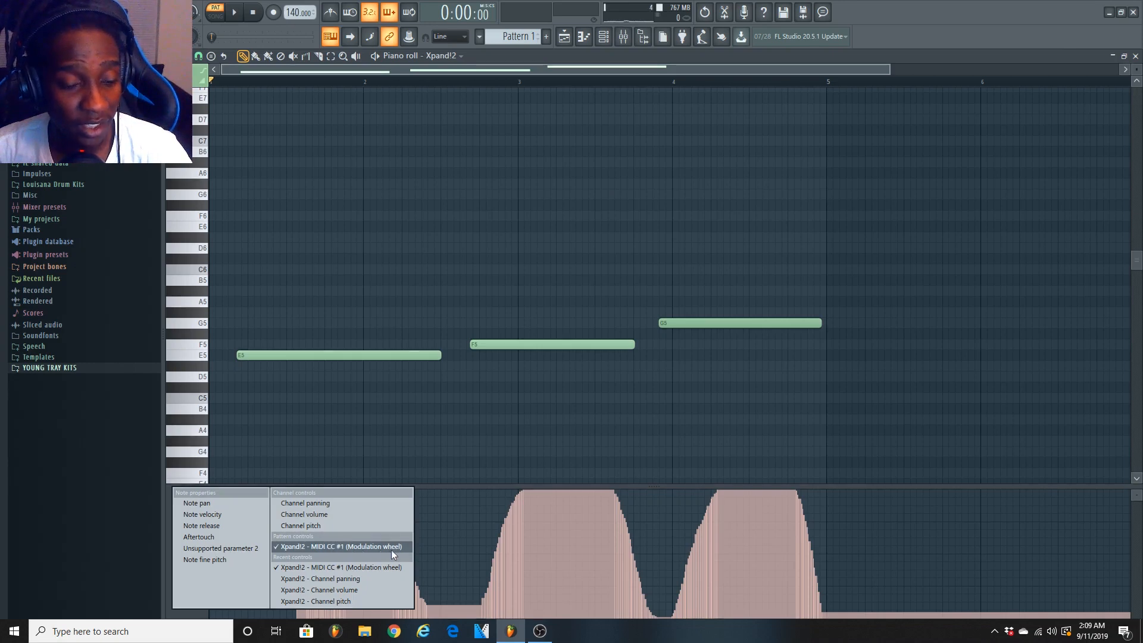
left_click(414, 70)
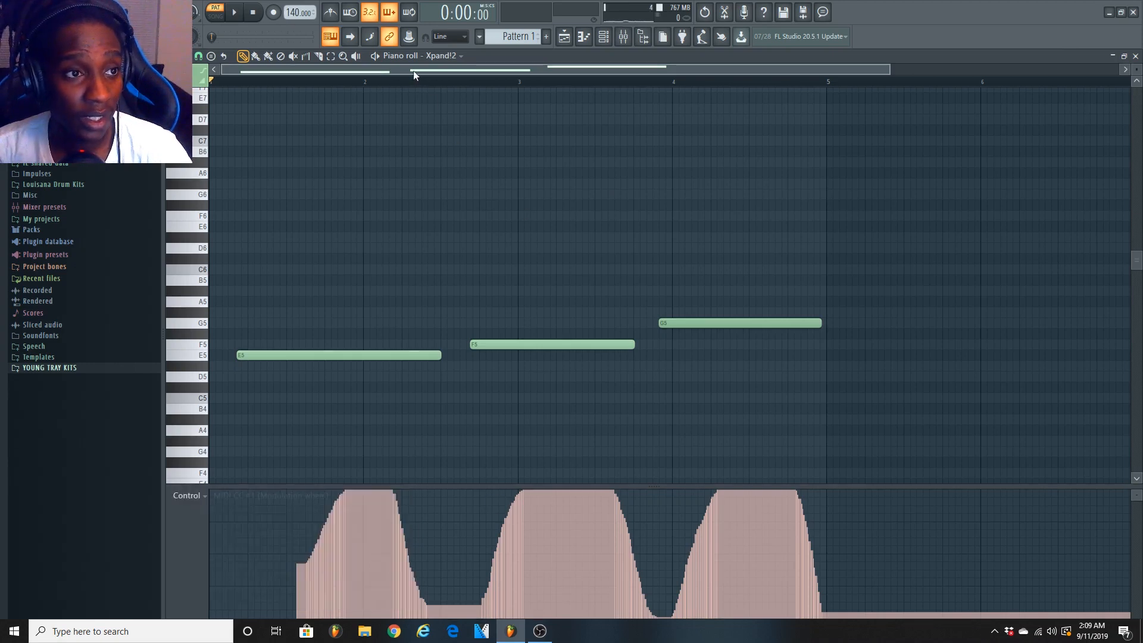
left_click(282, 56)
mouse_move(226, 530)
left_mouse_down()
mouse_move(566, 505)
mouse_move(1094, 520)
left_mouse_up()
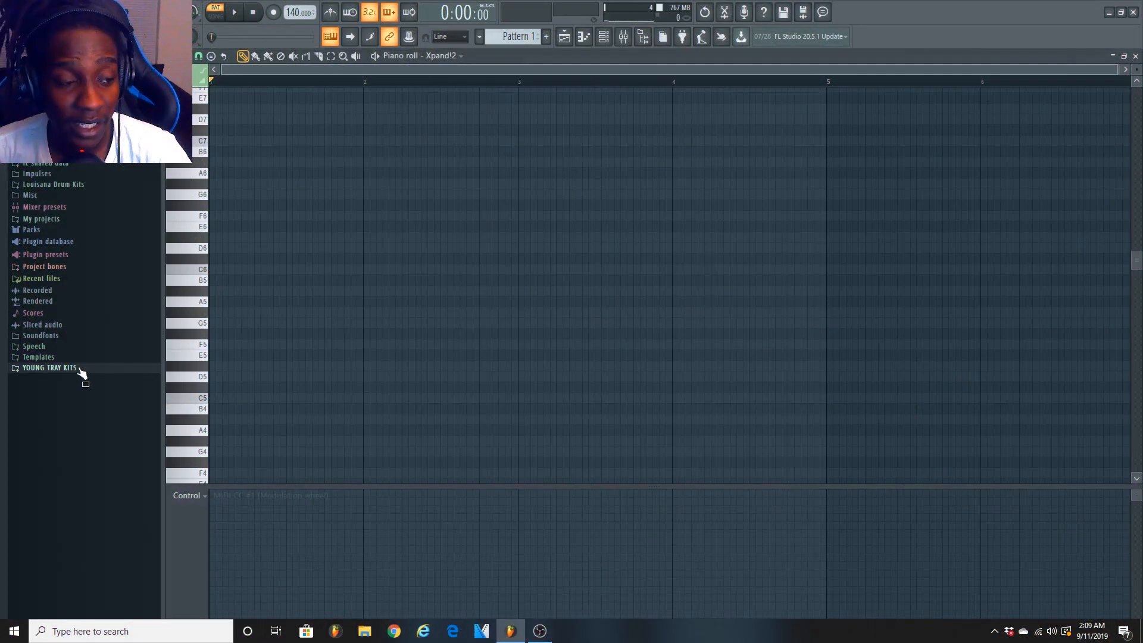
left_click(79, 367)
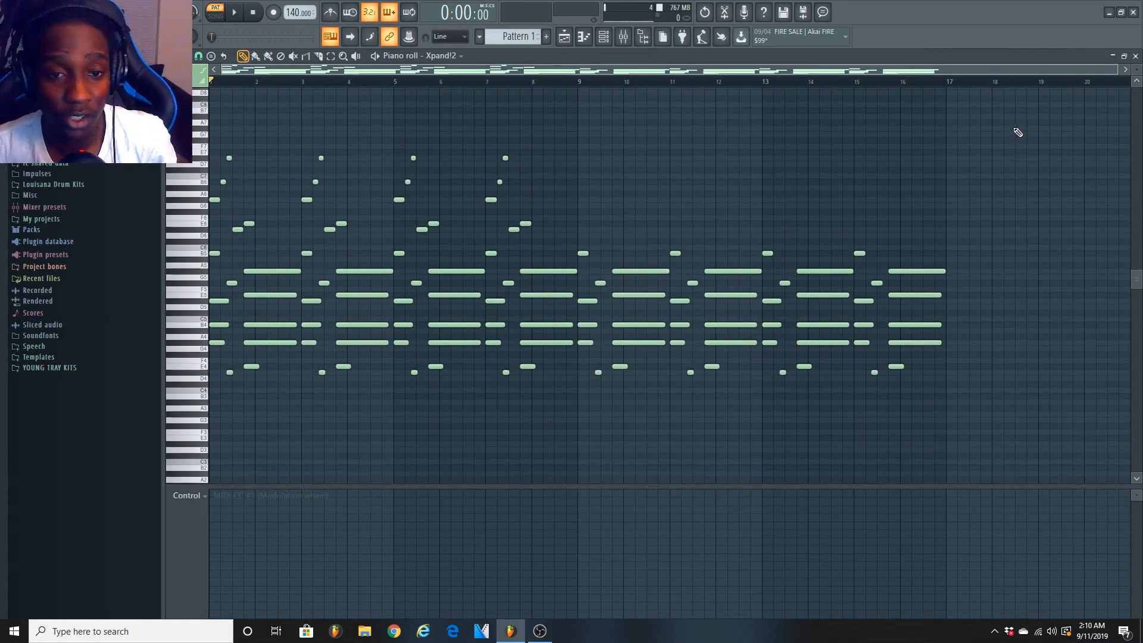
Duplicate all the notes so the copy starts at bar 17, and delete the copy
left_click_drag(1017, 121, 171, 417)
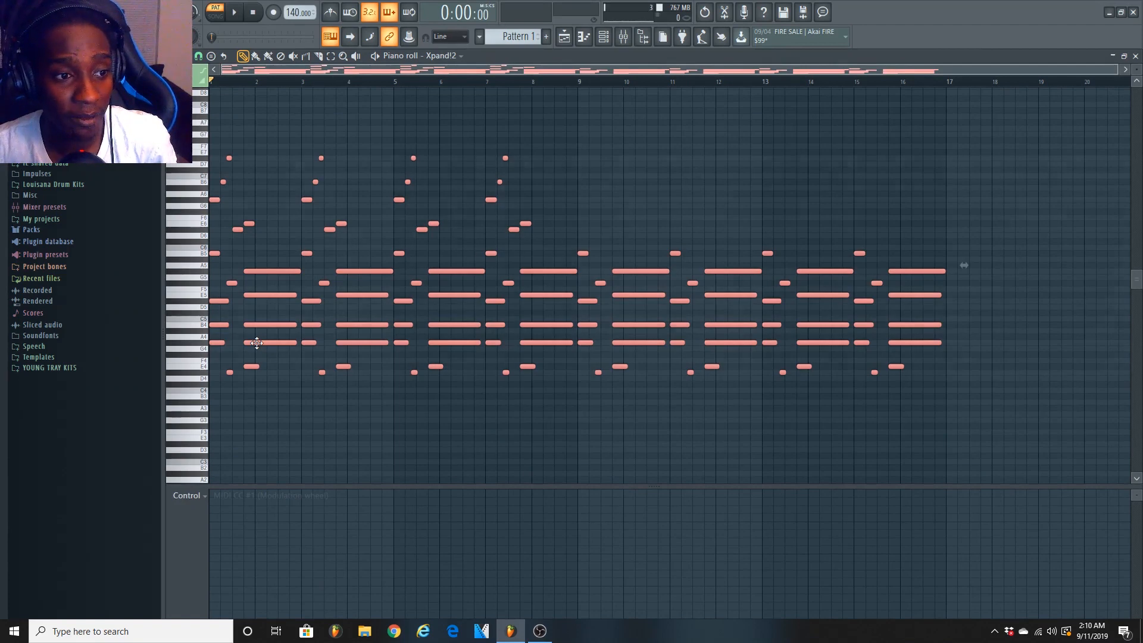
left_click_drag(257, 343, 994, 293)
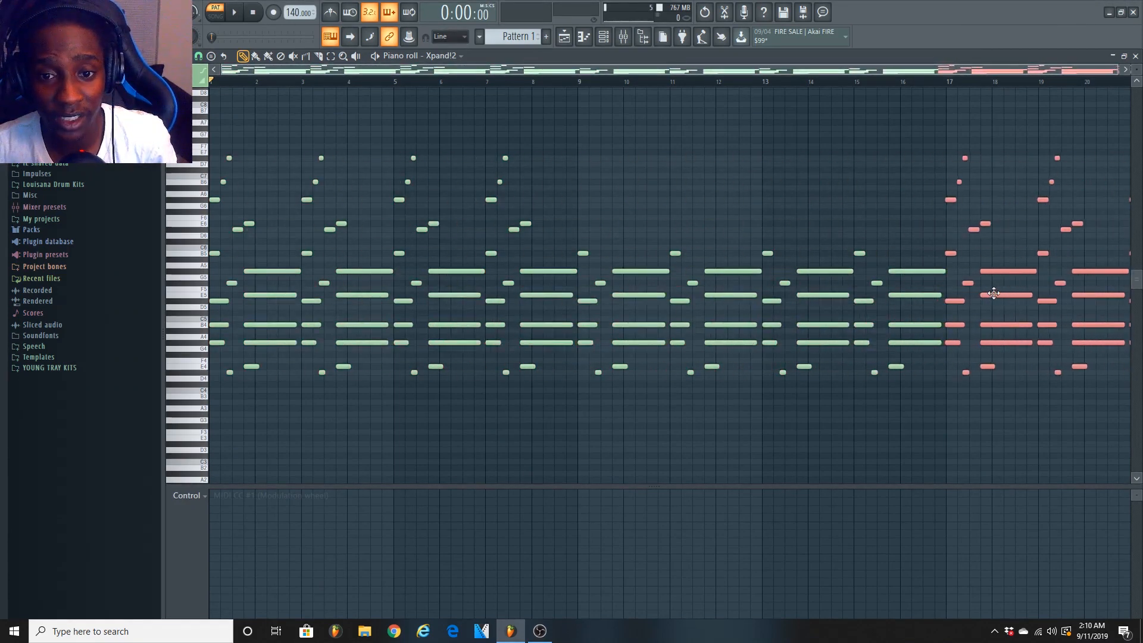
key("Delete")
Set the piano roll's snap to Bar
left_click(204, 55)
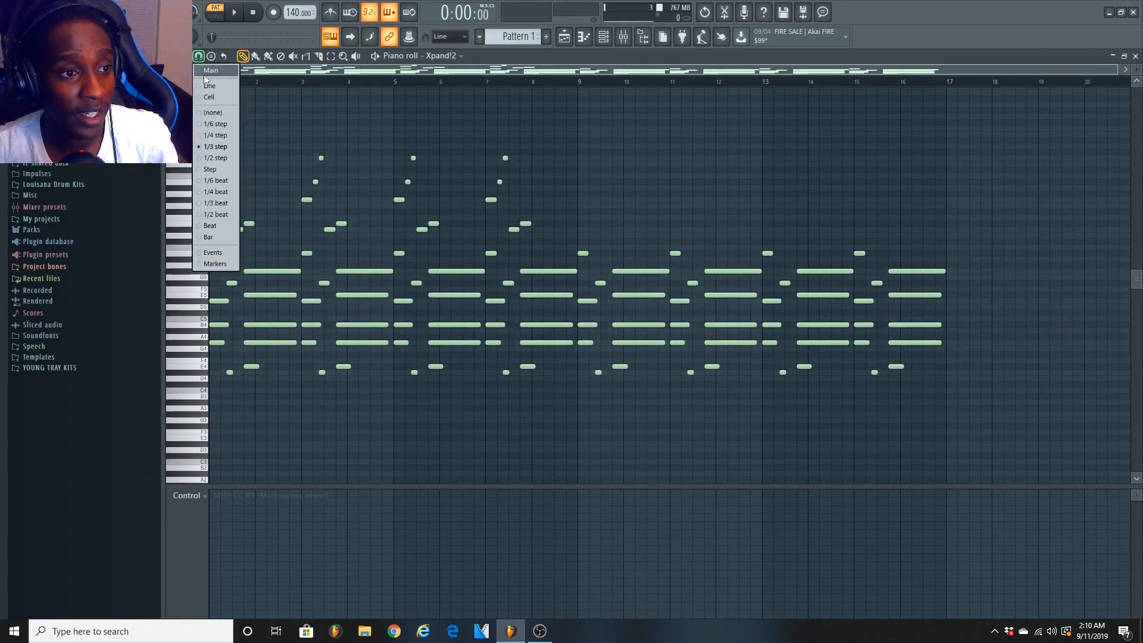
left_click(209, 237)
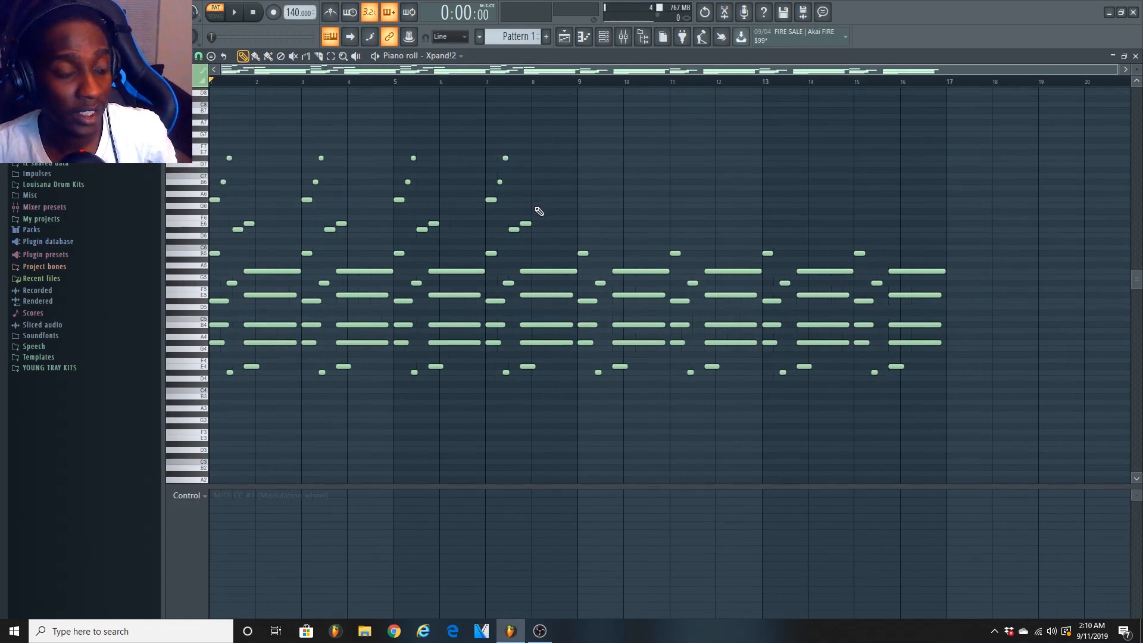
Select scattered notes between bars 3 and 16, raise their velocity slightly in the note velocity lane, and deselect them
left_click_drag(356, 367, 331, 381)
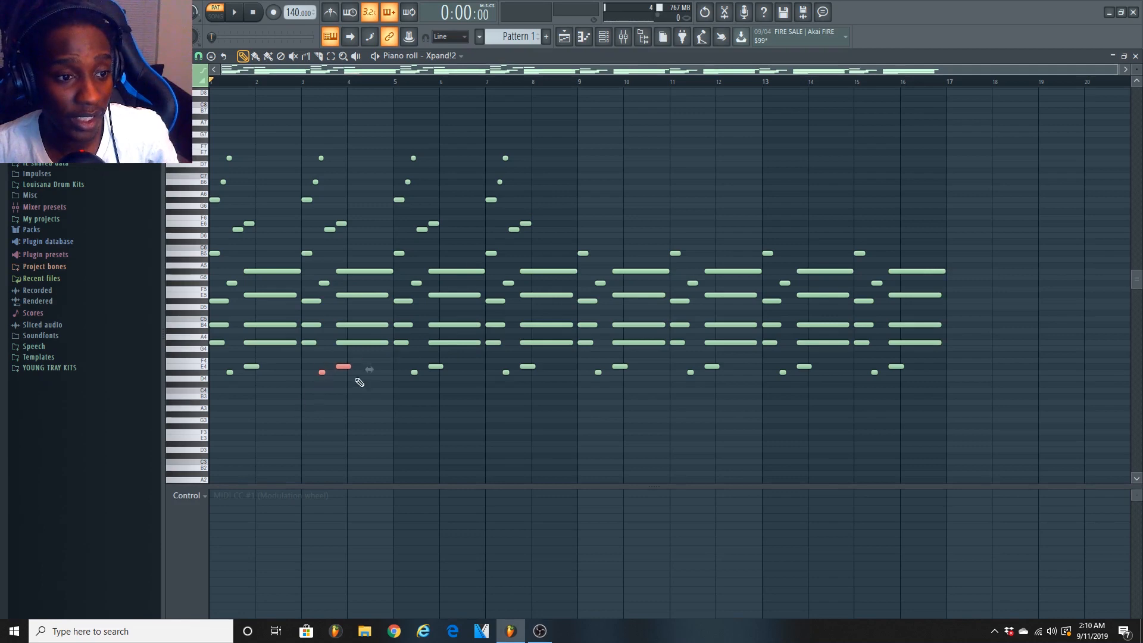
left_click_drag(550, 252, 551, 288)
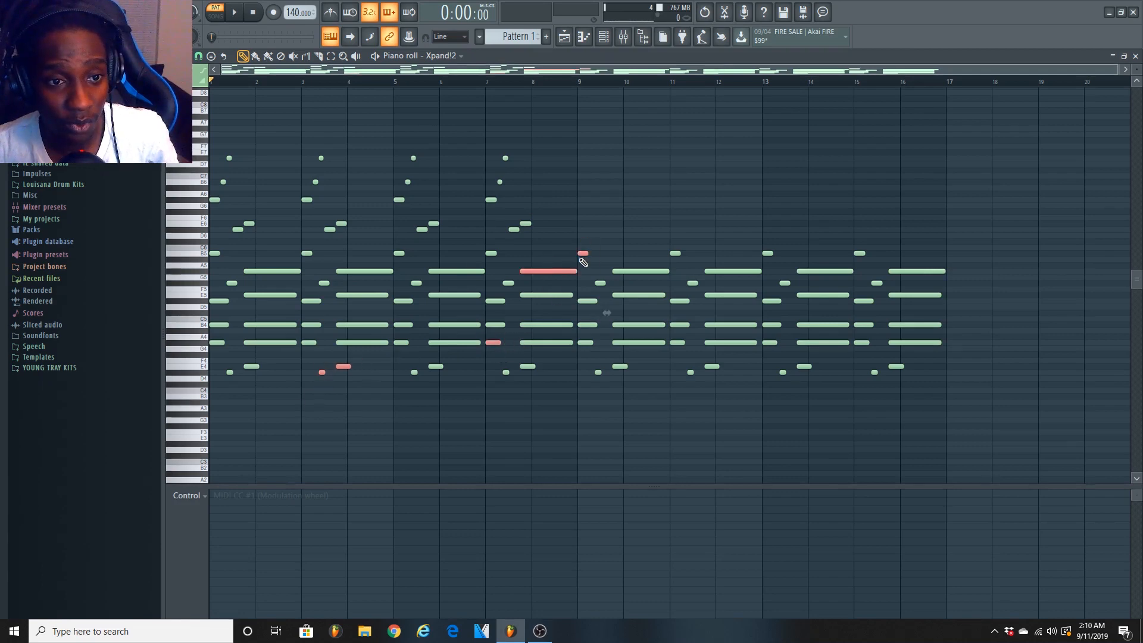
left_click_drag(652, 254, 676, 278)
left_click_drag(738, 261, 817, 278)
left_click_drag(834, 335, 844, 376)
left_click_drag(914, 337, 920, 378)
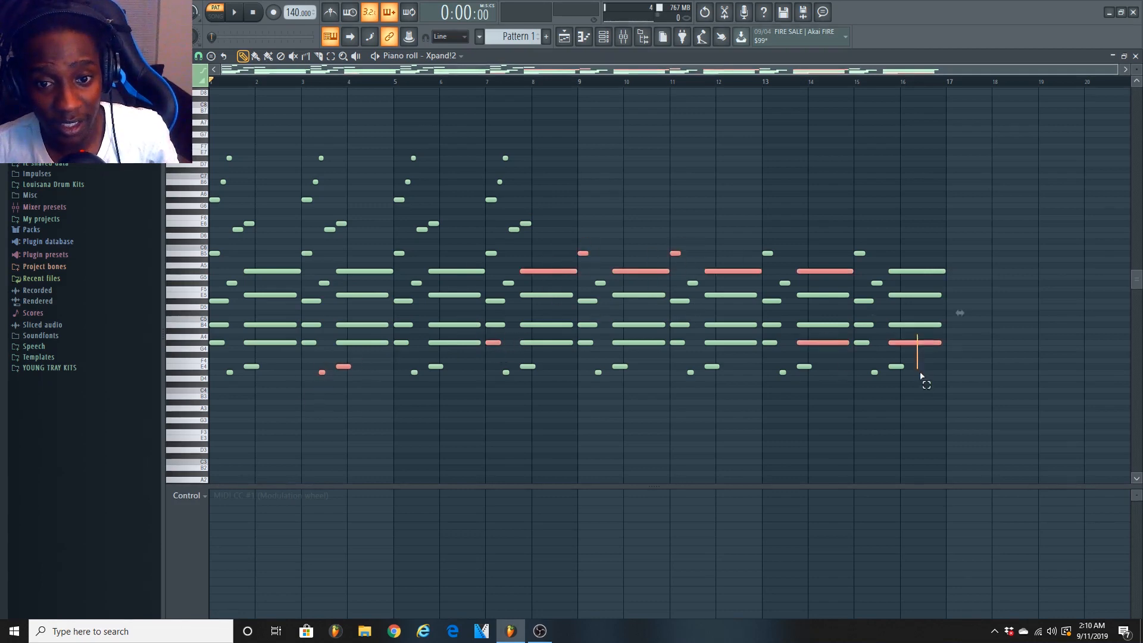
left_click(199, 498)
left_click(203, 531)
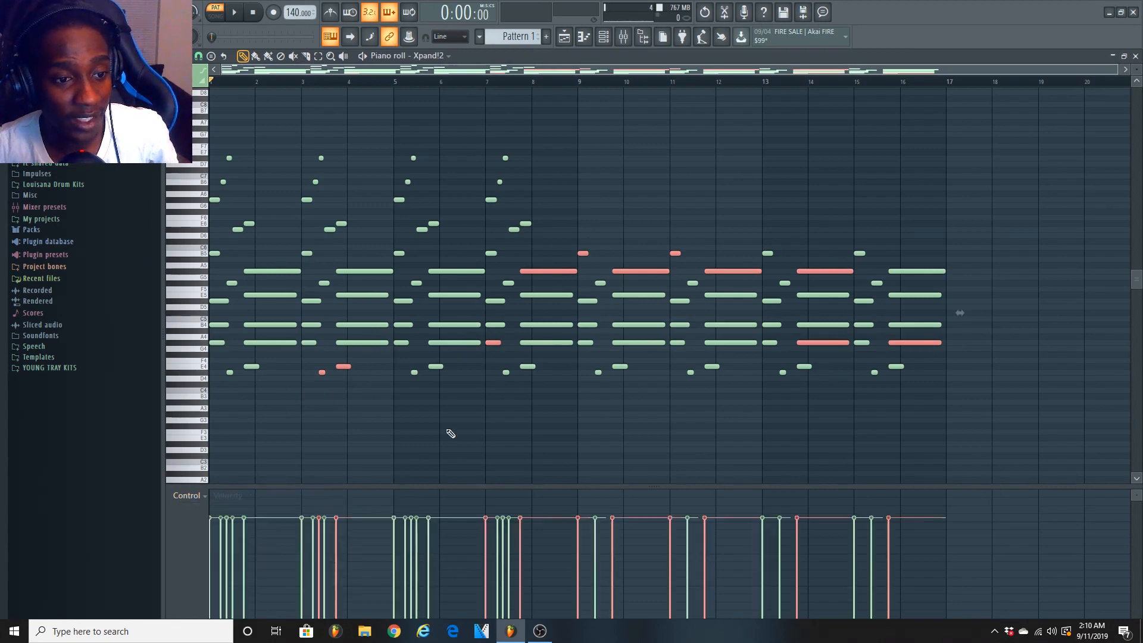
scroll(468, 424, "down", 8)
scroll(468, 424, "up", 11)
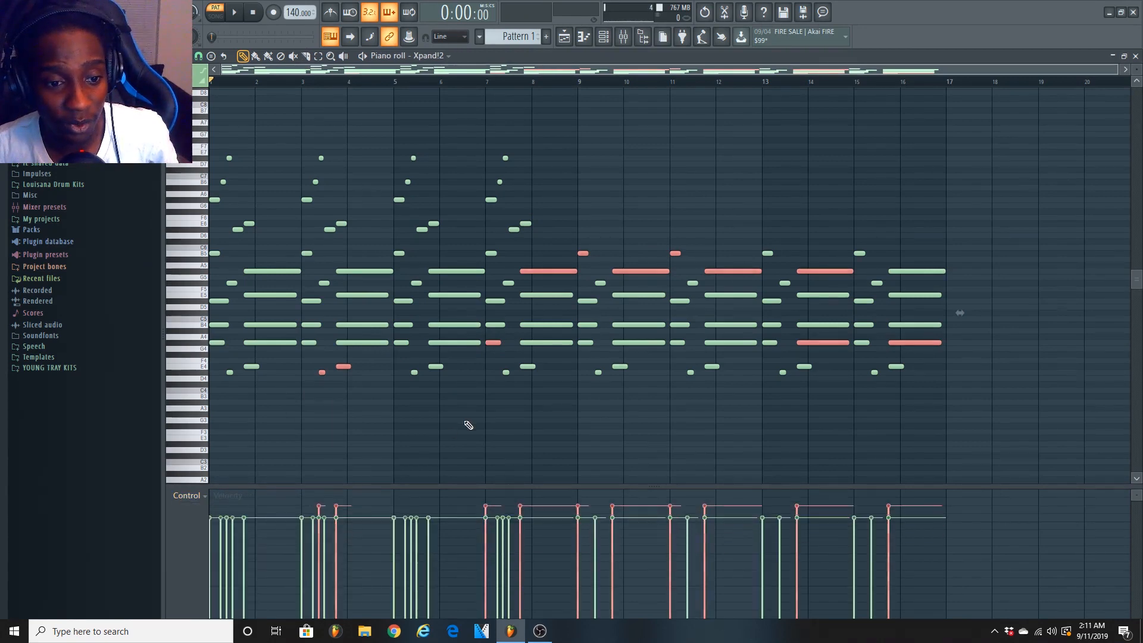
scroll(468, 424, "down", 2)
left_click(468, 424, "ctrl")
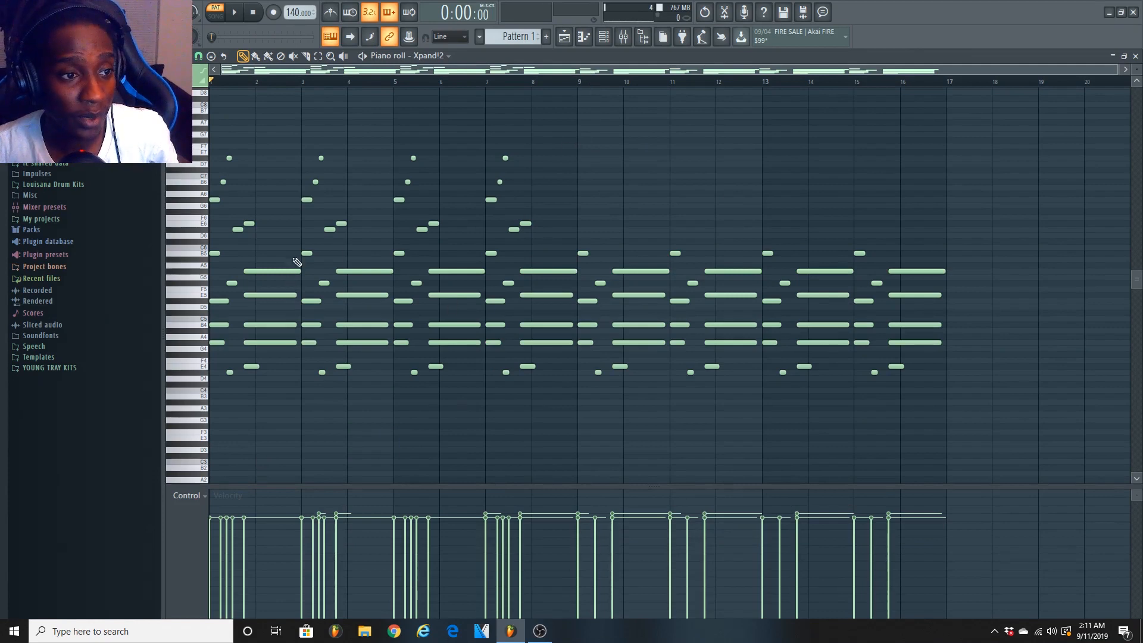
Copy the lower chord notes of bars 1 and 2 to bar 17, and adjust the Randomizer settings for the notes
left_click_drag(288, 249, 213, 393)
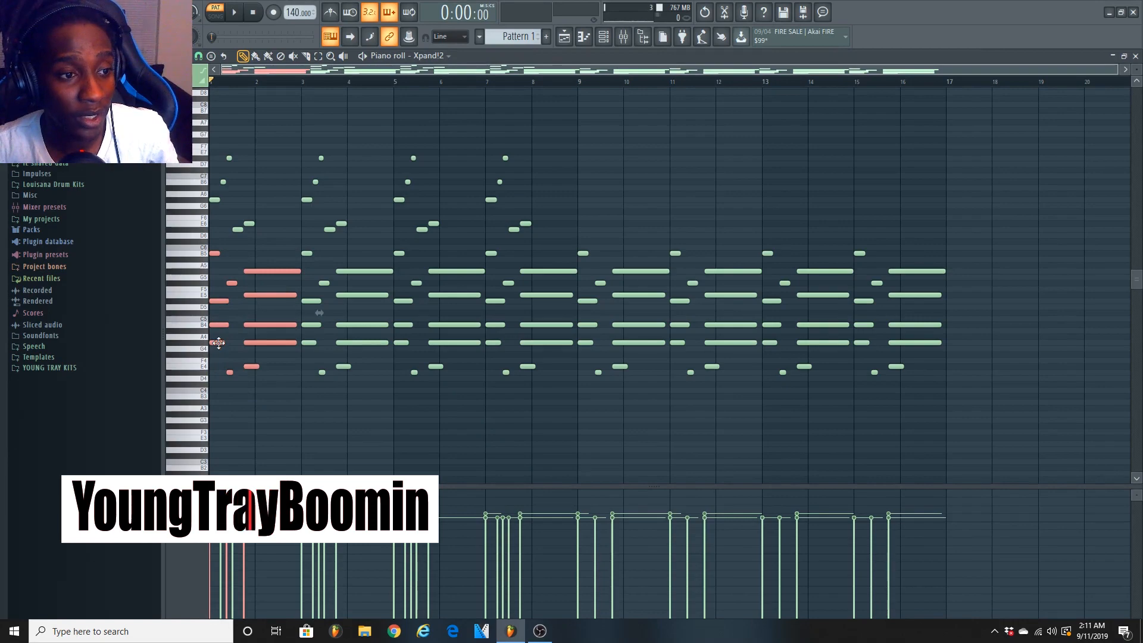
left_click_drag(219, 343, 988, 343)
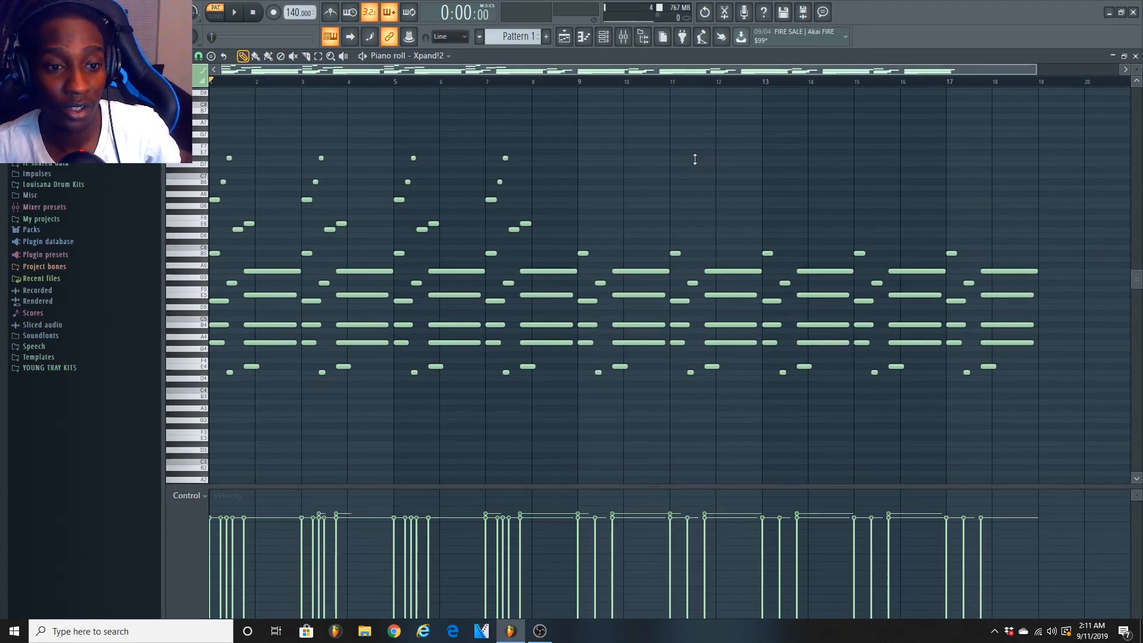
key("alt+r")
mouse_move(548, 366)
left_mouse_down()
mouse_move(550, 355)
mouse_move(558, 372)
mouse_move(549, 367)
mouse_move(570, 368)
left_mouse_up()
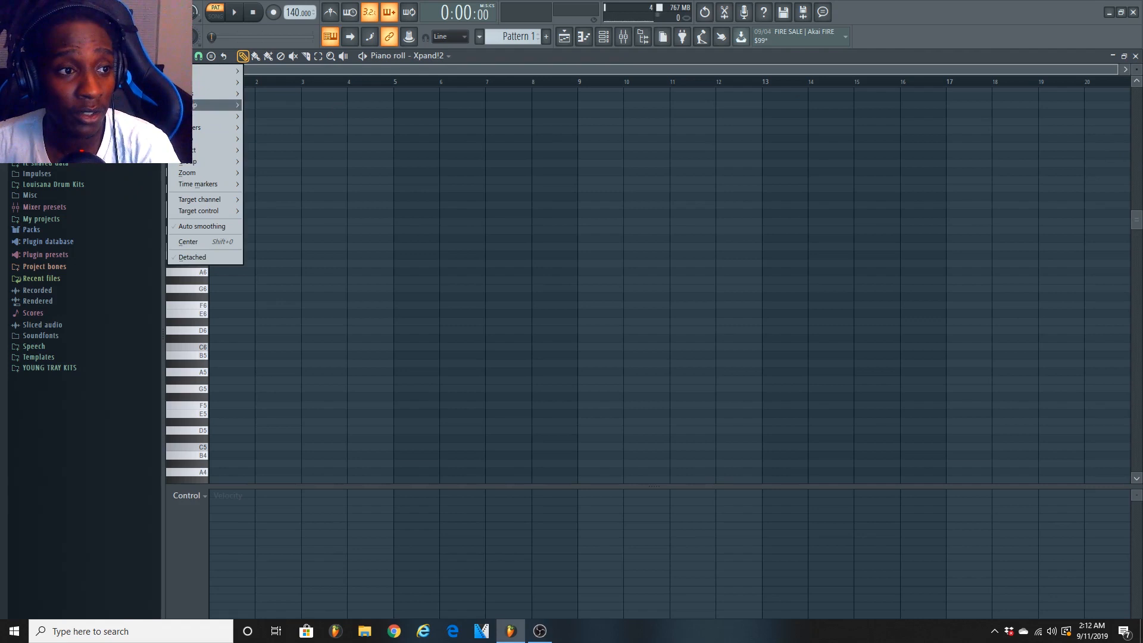
Turn off Ghost channels and draw a long D#7 note from bar 6 into bar 12 in the Xpand!2 piano roll
mouse_move(187, 150)
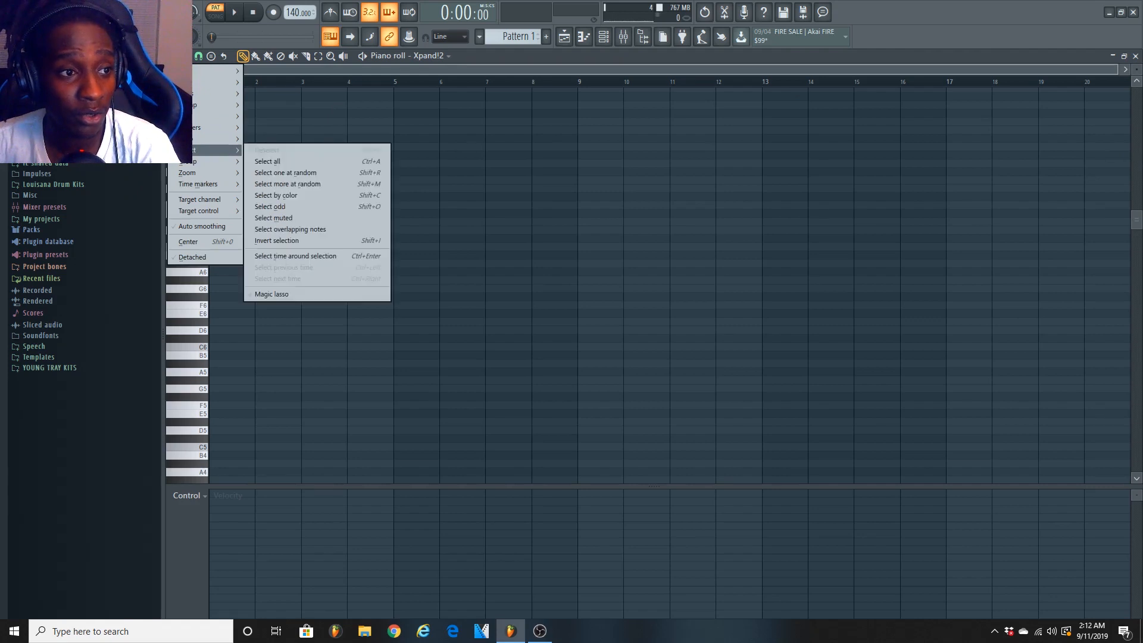
mouse_move(196, 127)
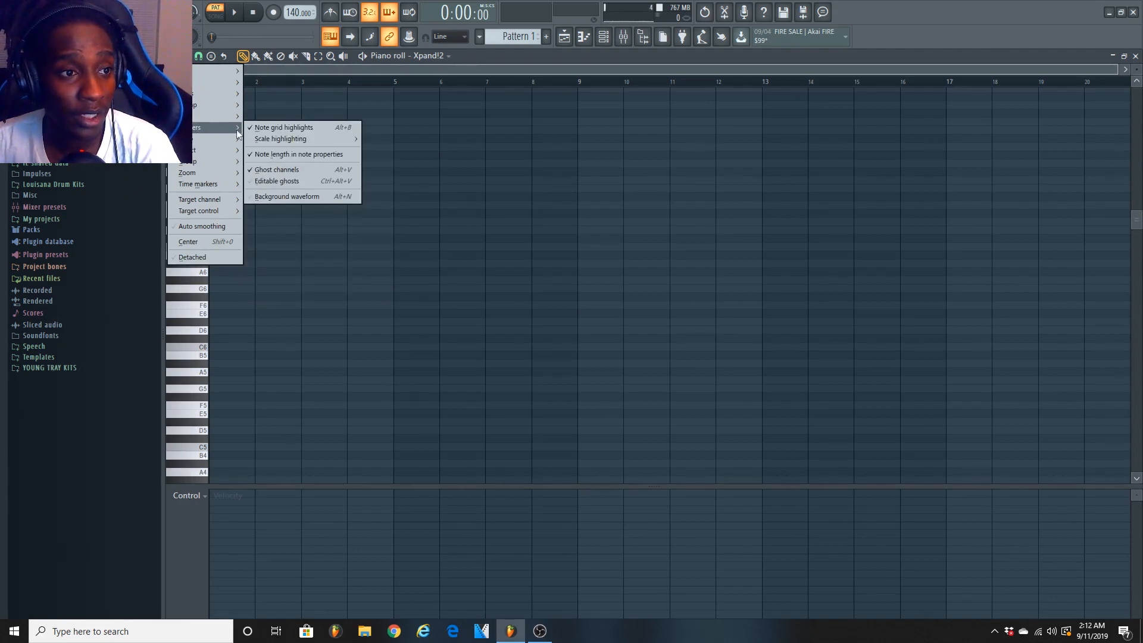
left_click(276, 172)
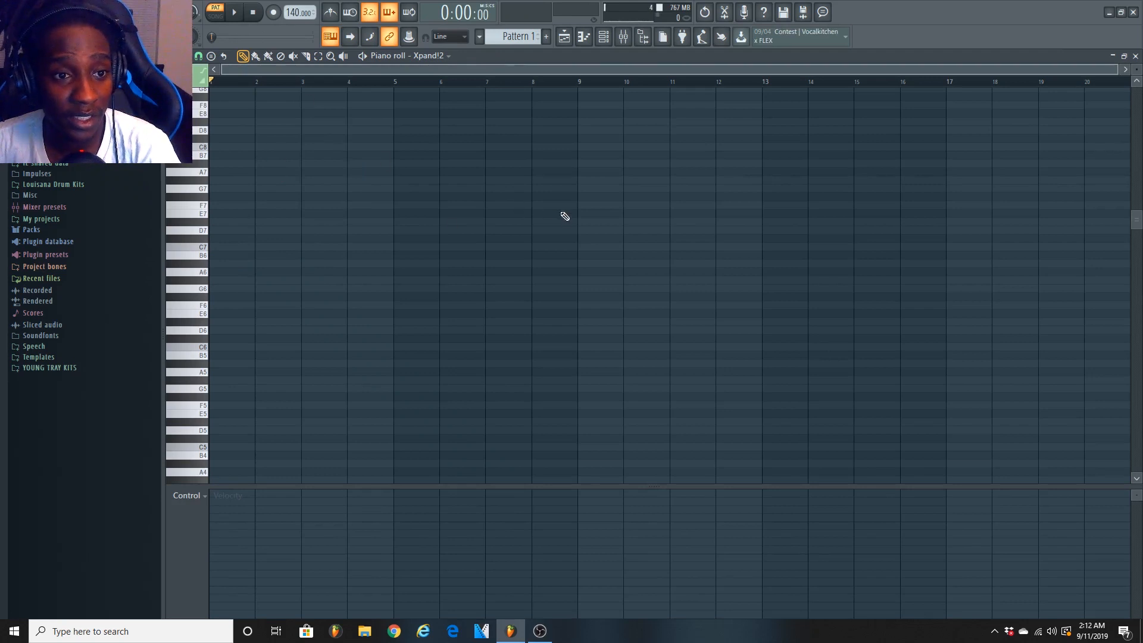
left_click(443, 221)
left_click_drag(454, 222, 732, 222)
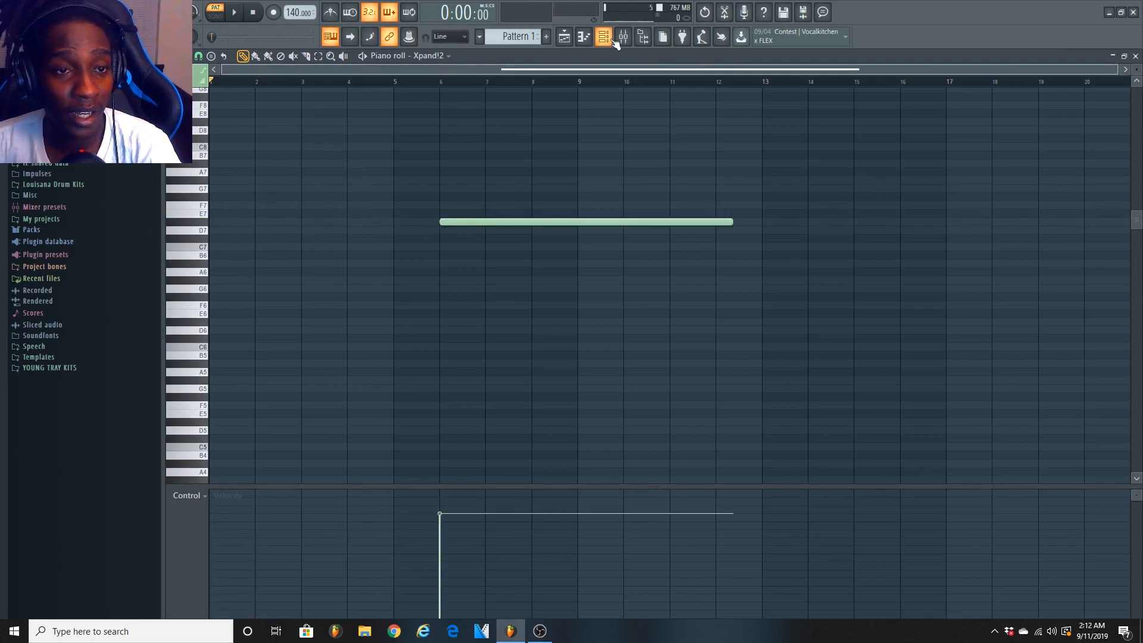
Open the piano roll of the EightyEight 2 channel and turn on Ghost channels
key("F6")
right_click(632, 143)
left_click(665, 135)
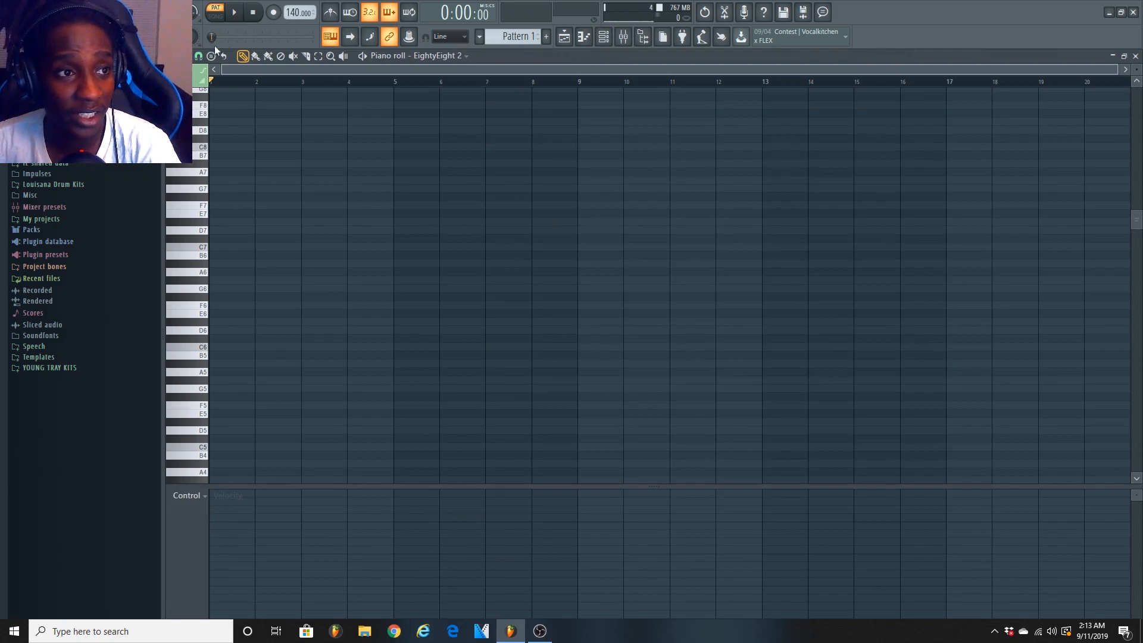
left_click(174, 56)
left_click(298, 171)
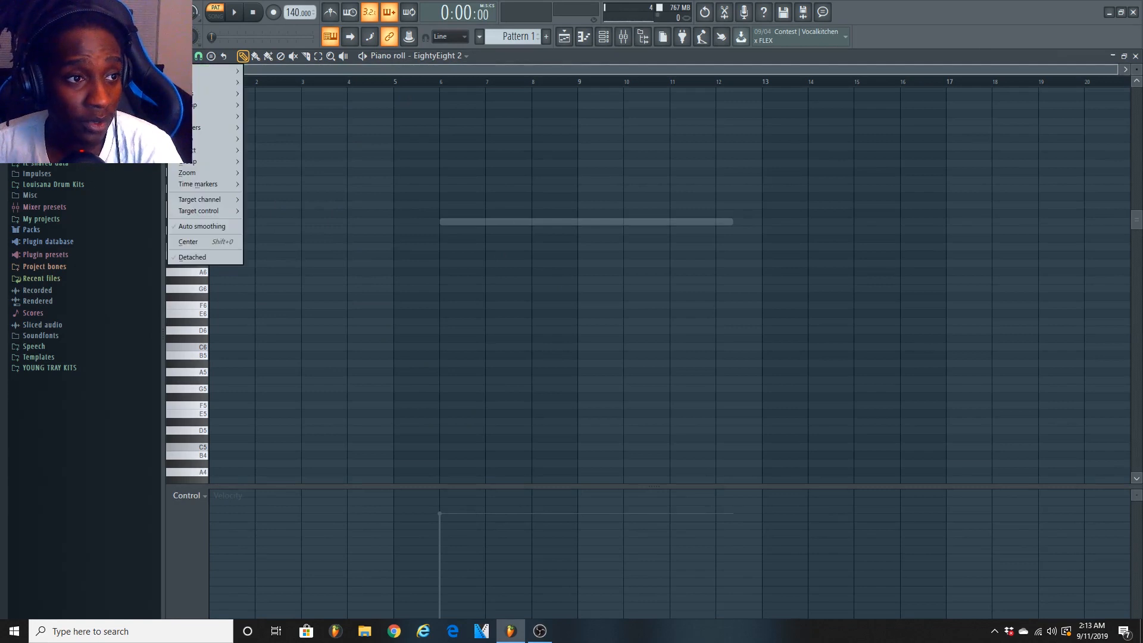
Set the piano roll's key labels to None, and switch them back to All notes
left_click(173, 56)
mouse_move(202, 116)
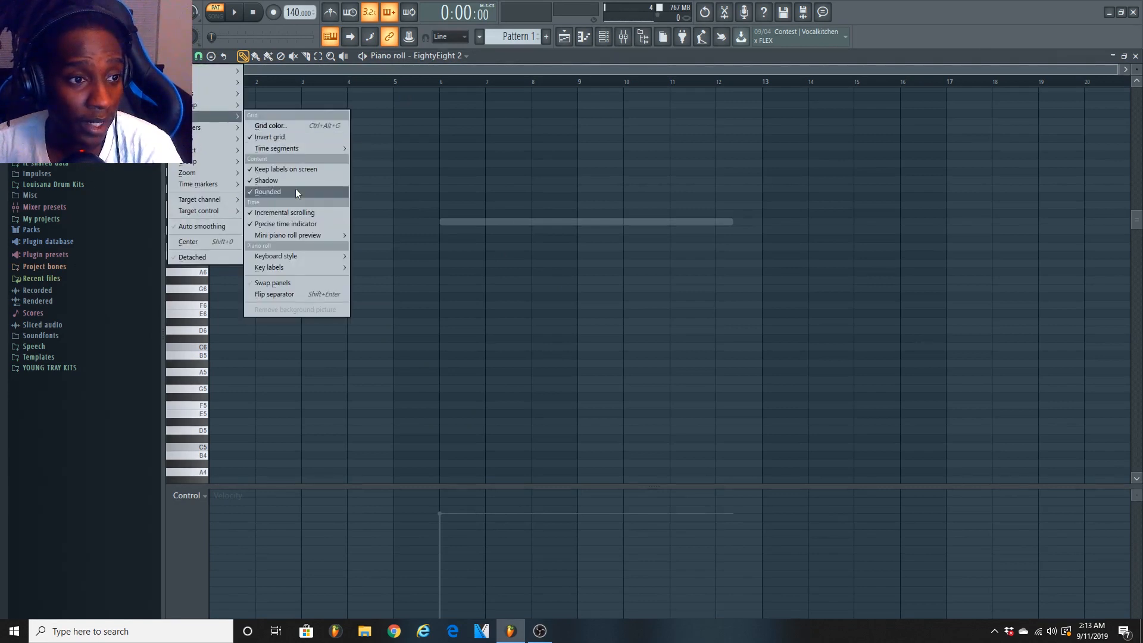
mouse_move(285, 267)
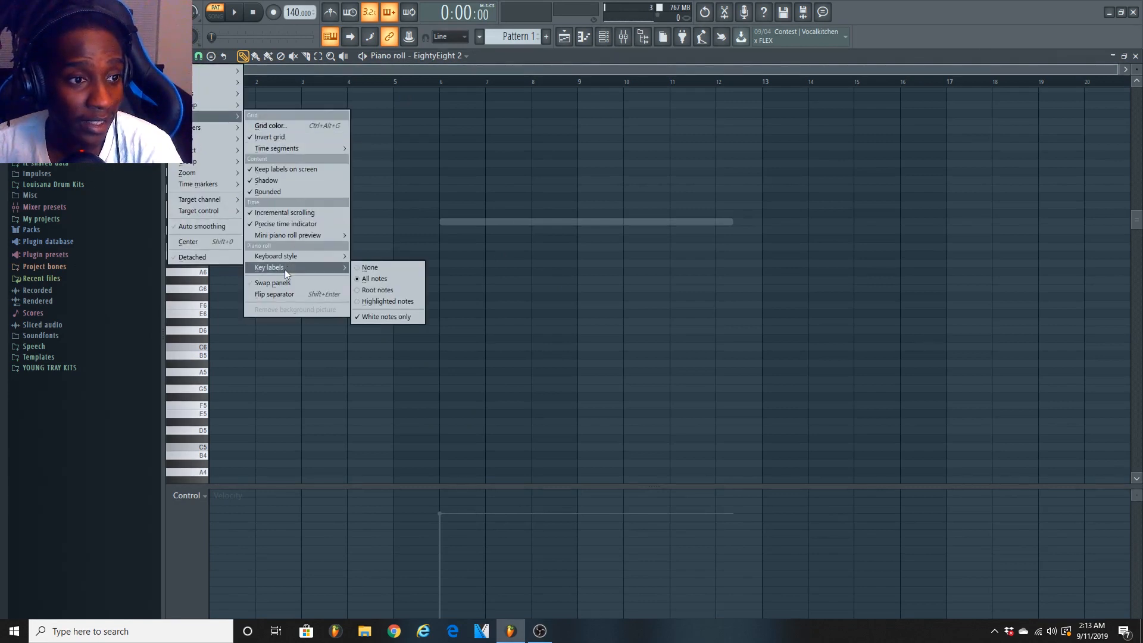
left_click(368, 268)
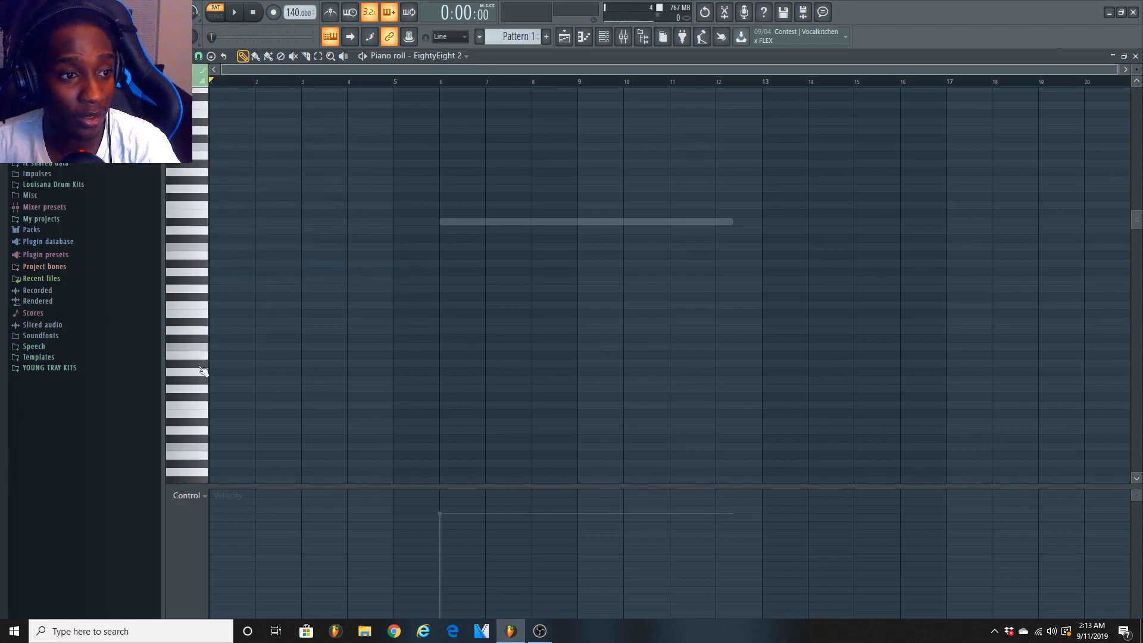
left_click(187, 56)
mouse_move(220, 116)
mouse_move(326, 267)
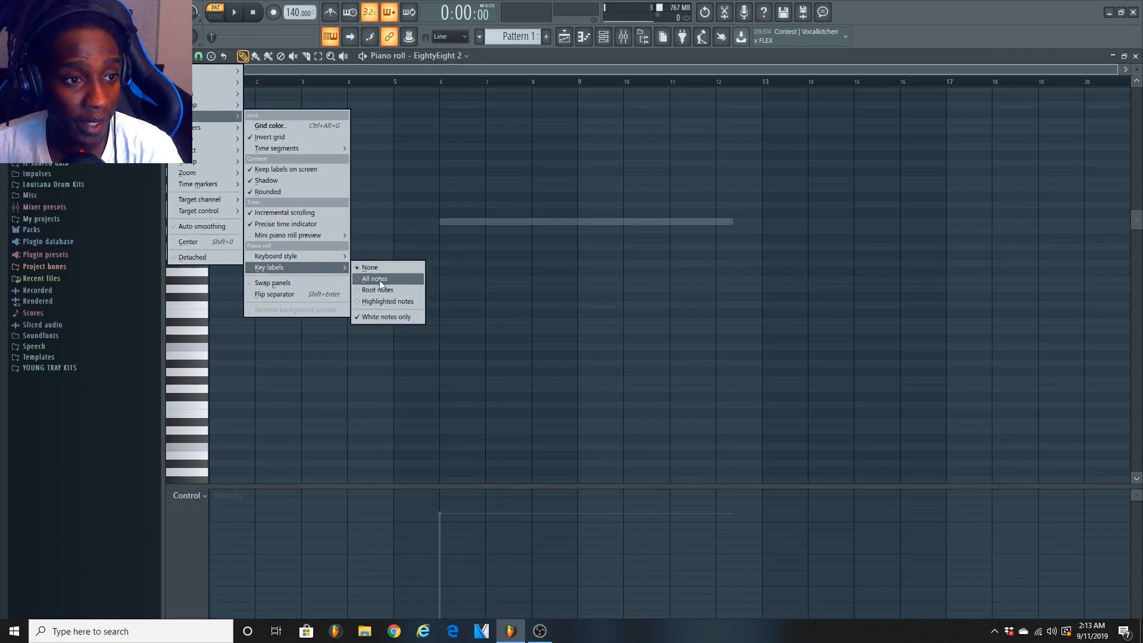
left_click(375, 279)
Change the piano roll's keyboard style to Classic, and return it to Flat
left_click(187, 55)
mouse_move(235, 116)
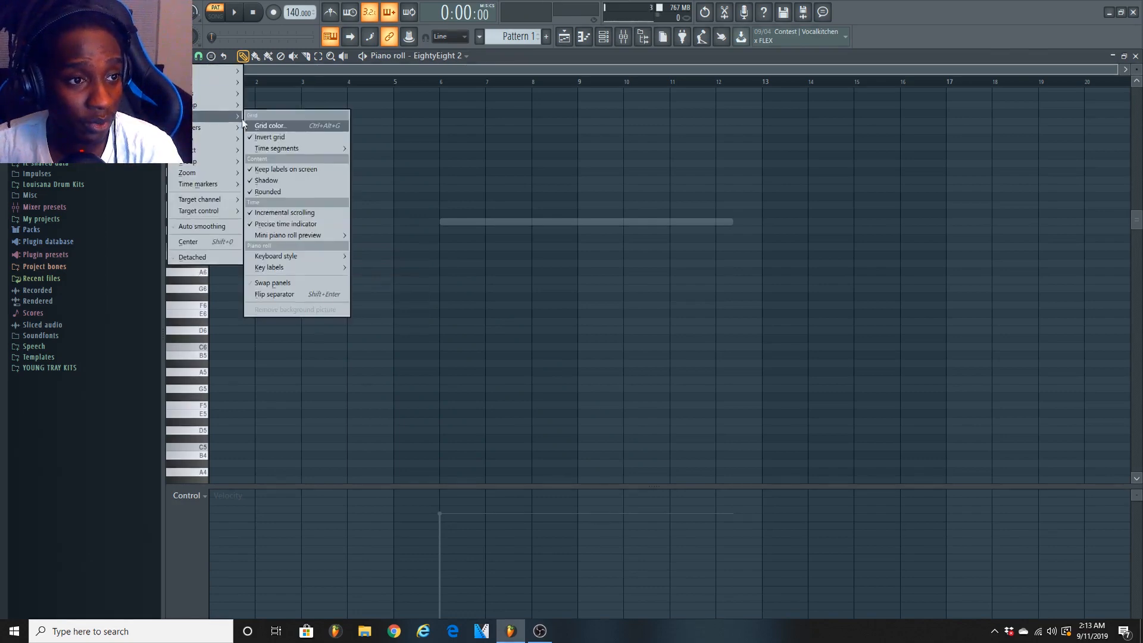
mouse_move(287, 256)
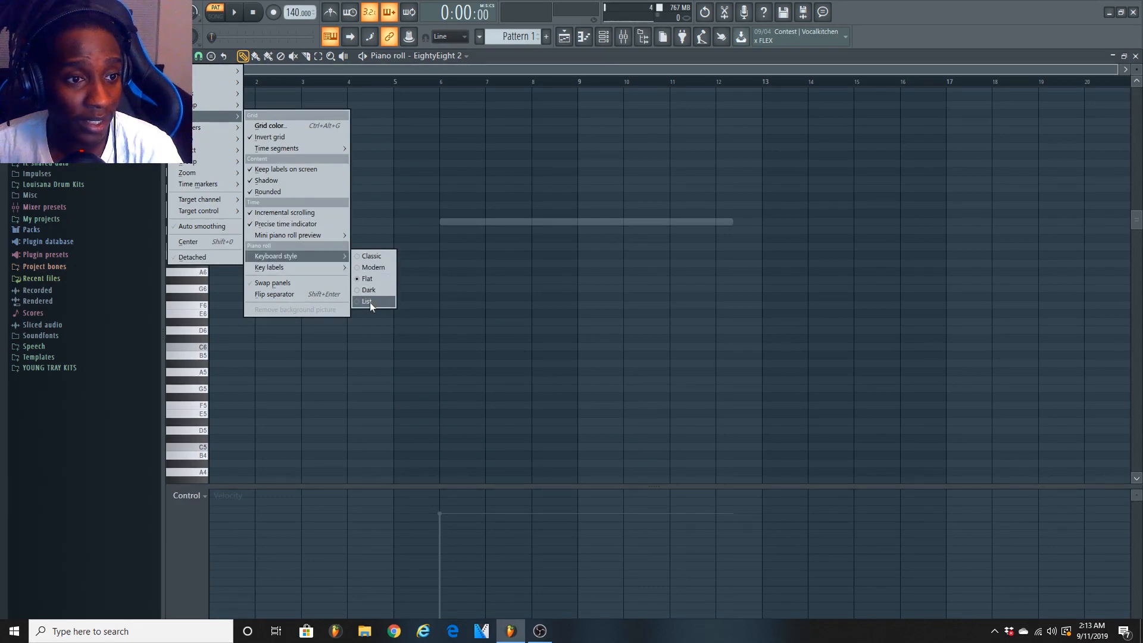
left_click(380, 257)
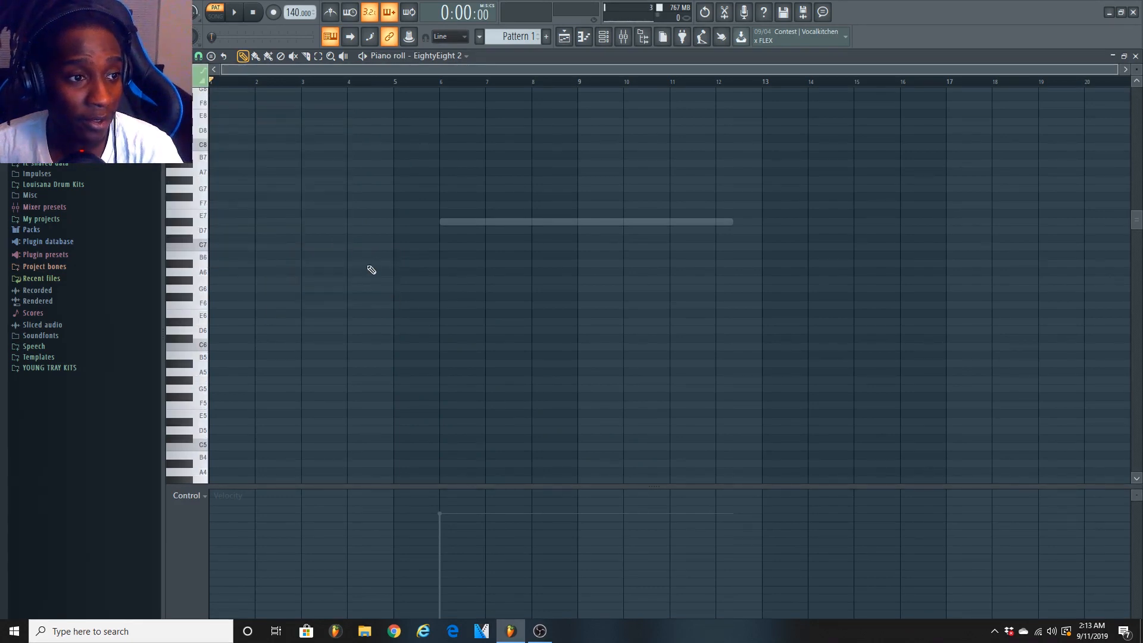
left_click(187, 56)
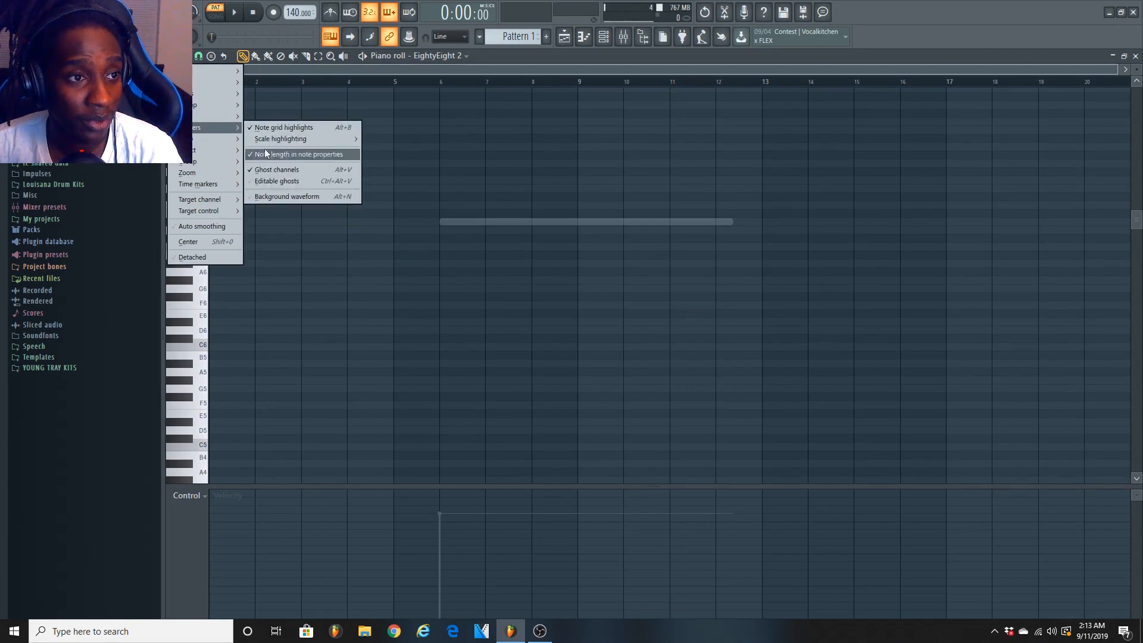
mouse_move(219, 115)
mouse_move(288, 258)
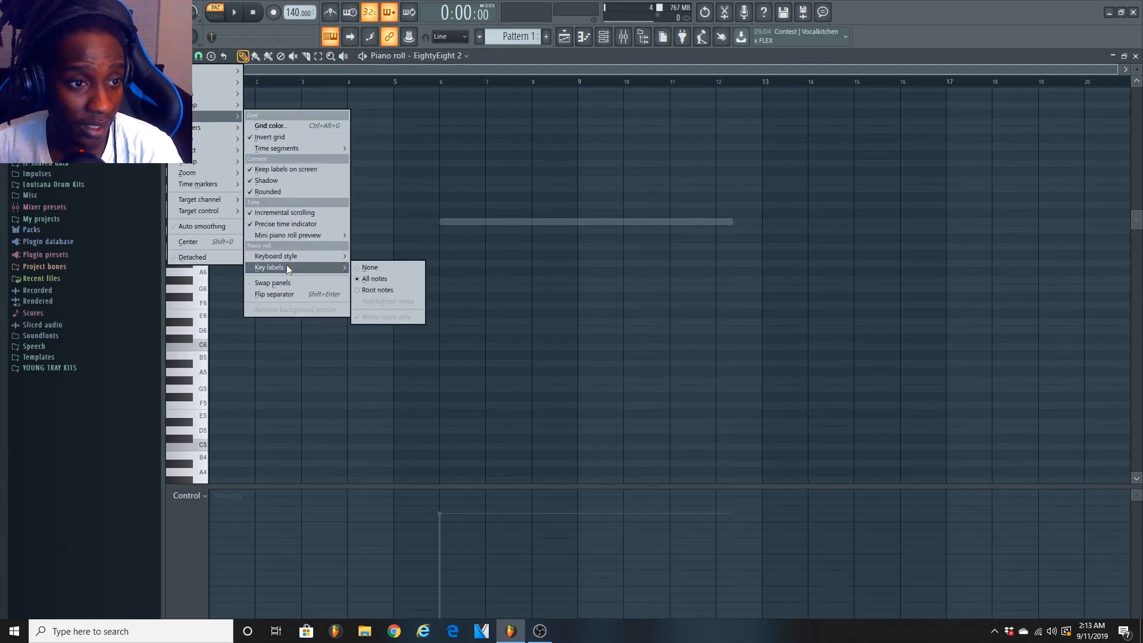
left_click(368, 278)
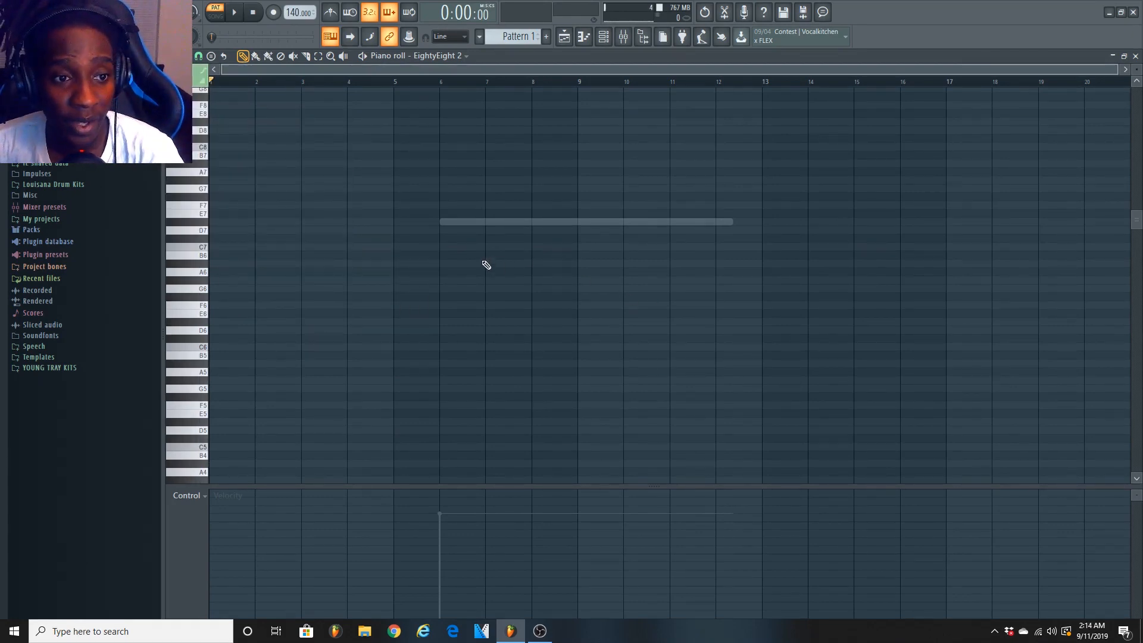
Draw a long A#6 note starting at bar 7, and turn off the Rounded note appearance
left_click(486, 265)
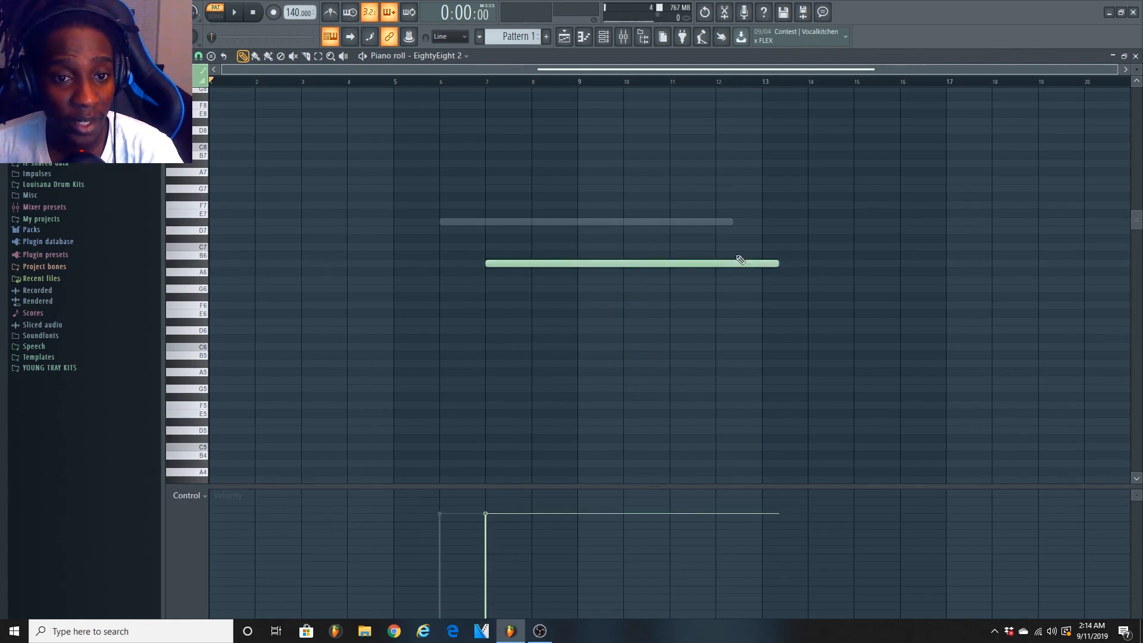
left_click(195, 55)
mouse_move(193, 114)
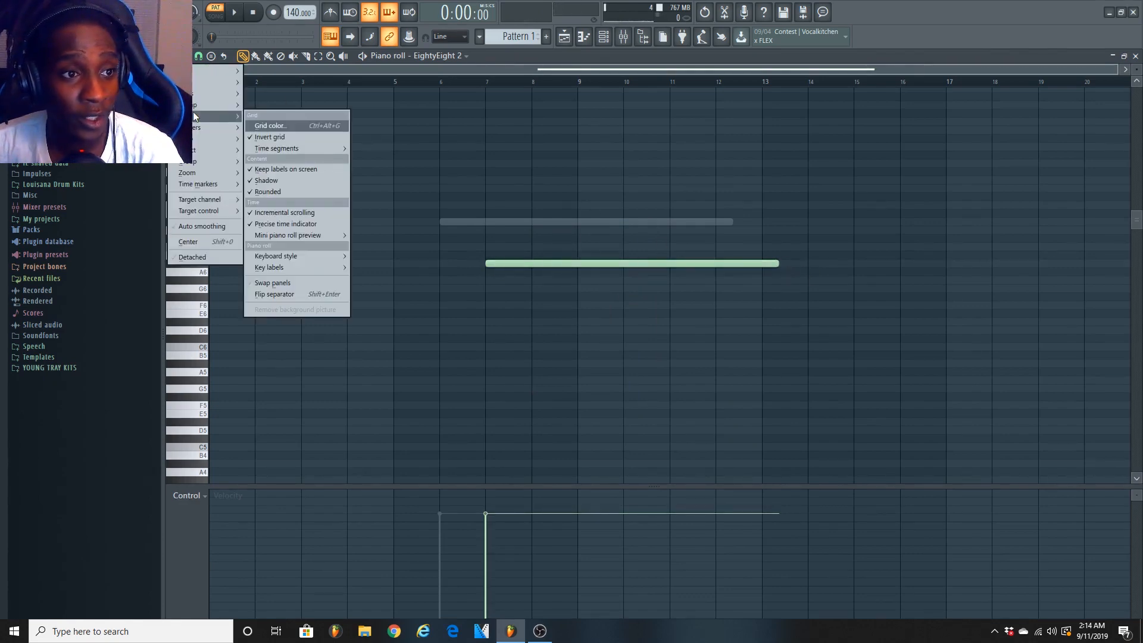
left_click(282, 191)
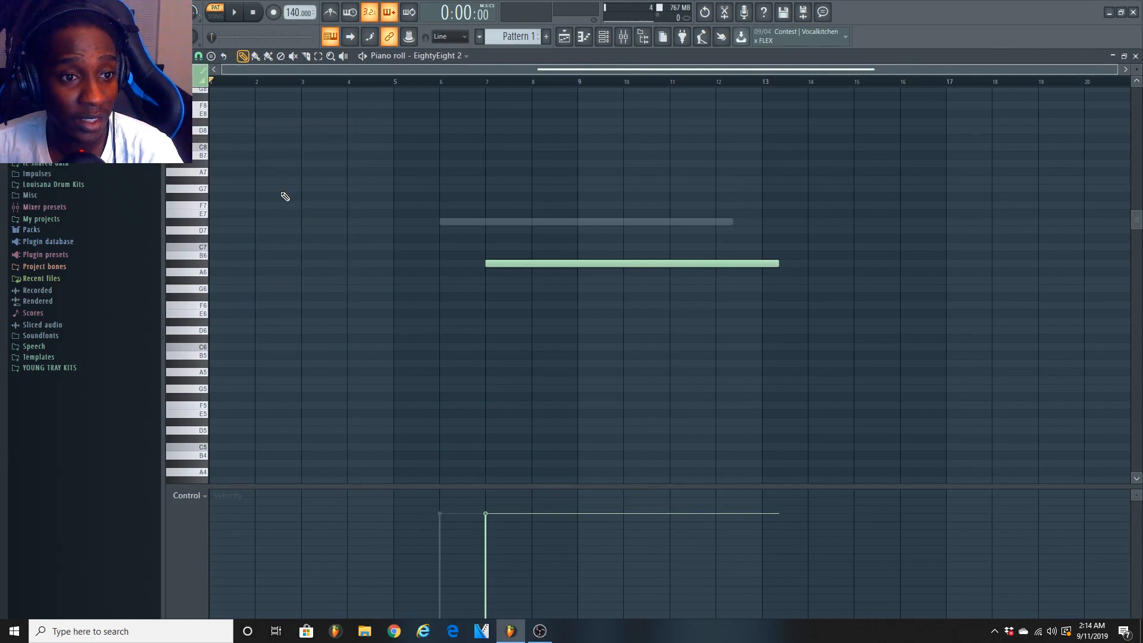
Move the A#6 note onto the ghost note at D#7, starting at bar 6
scroll(505, 92, "up", 3)
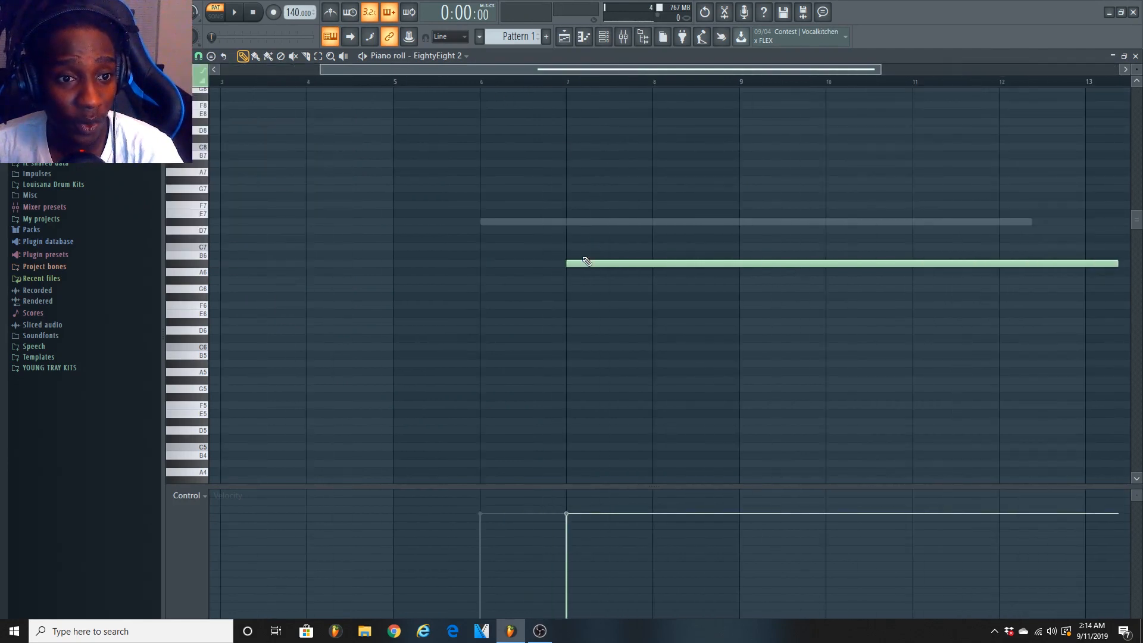
scroll(593, 86, "down", 2)
left_click_drag(758, 262, 676, 220)
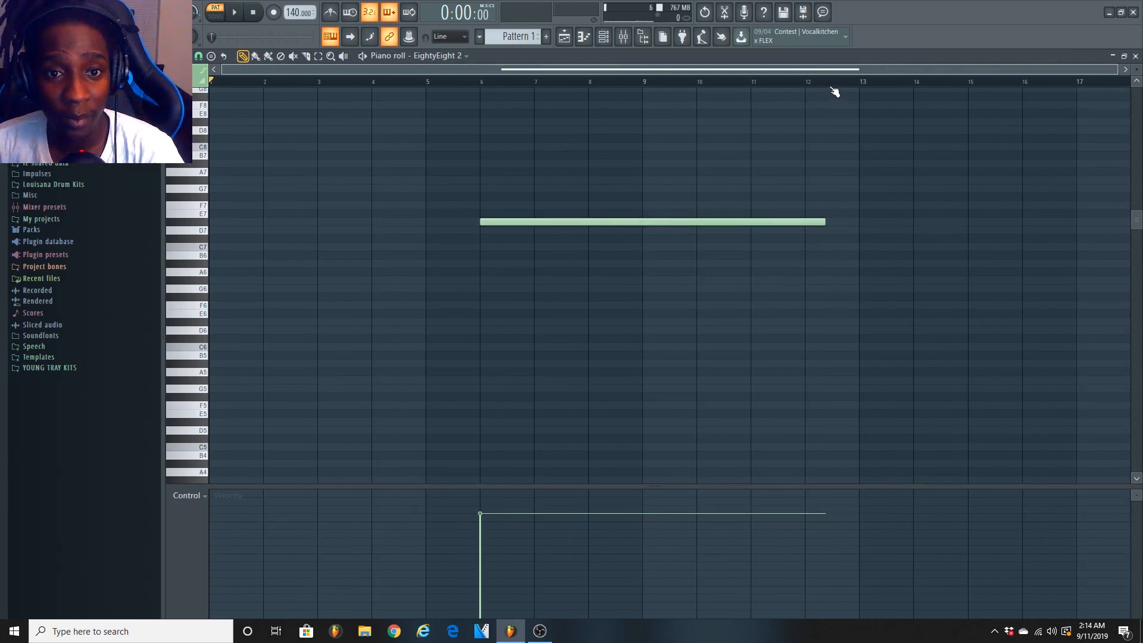
Set the piano roll's snap to Step
scroll(835, 92, "up", 2)
left_click(198, 56)
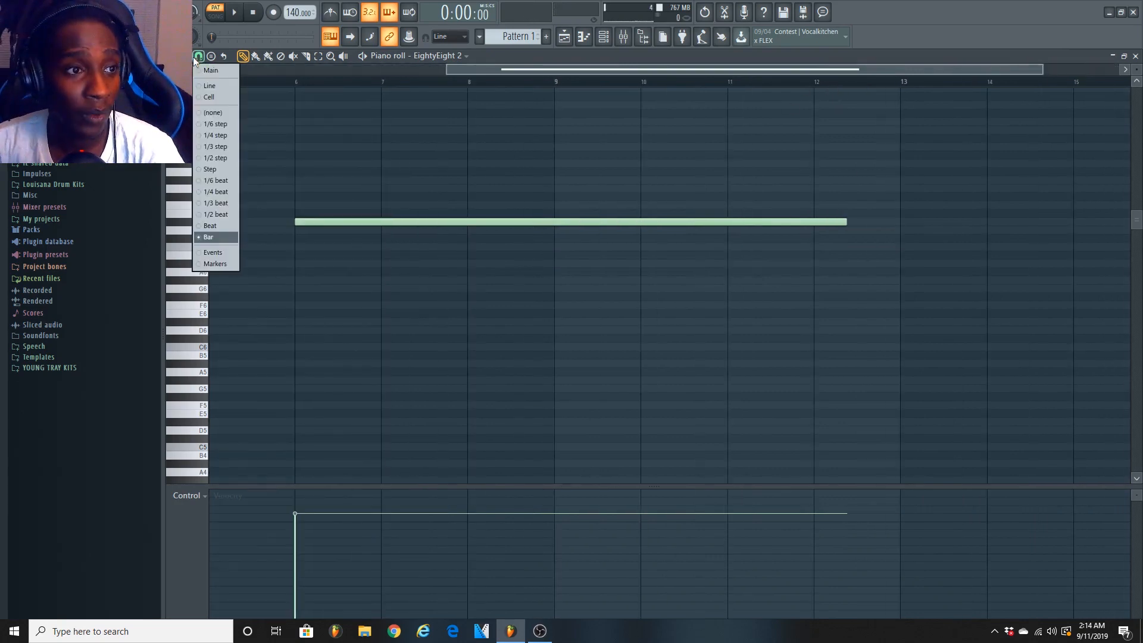
left_click(210, 172)
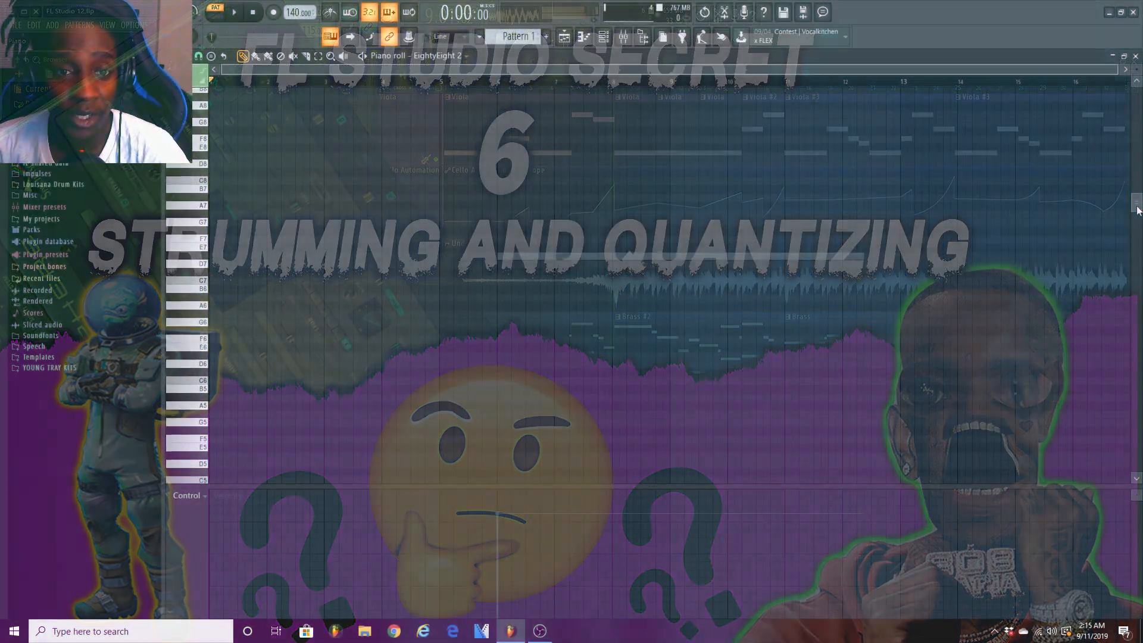
Draw a D# minor chord of D#7, F#7, A#7 and D#8 at bar 1 of EightyEight 2, and play it briefly
mouse_move(1137, 219)
left_mouse_down()
mouse_move(1134, 186)
mouse_move(1134, 199)
left_mouse_up()
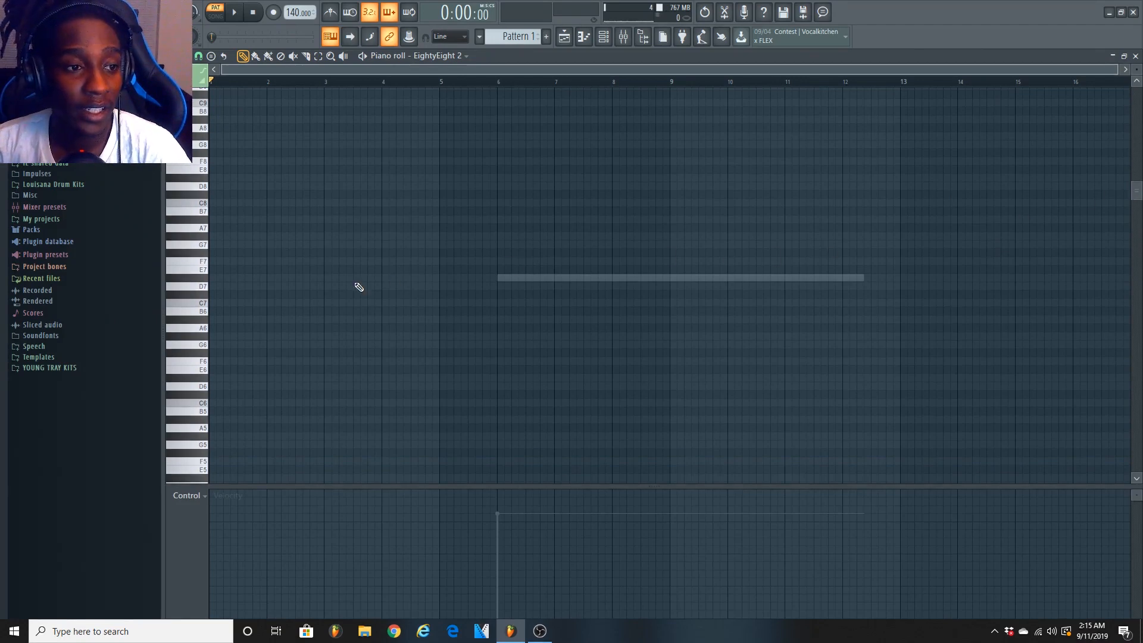
left_click(241, 277)
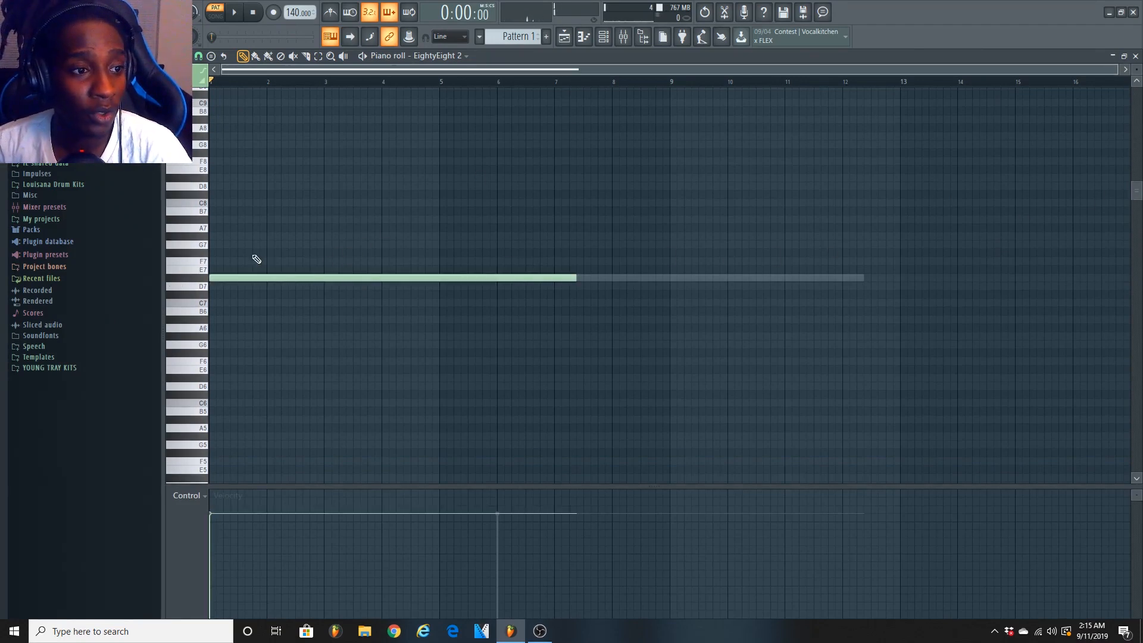
left_click(245, 252)
left_click(256, 219)
left_click(241, 178)
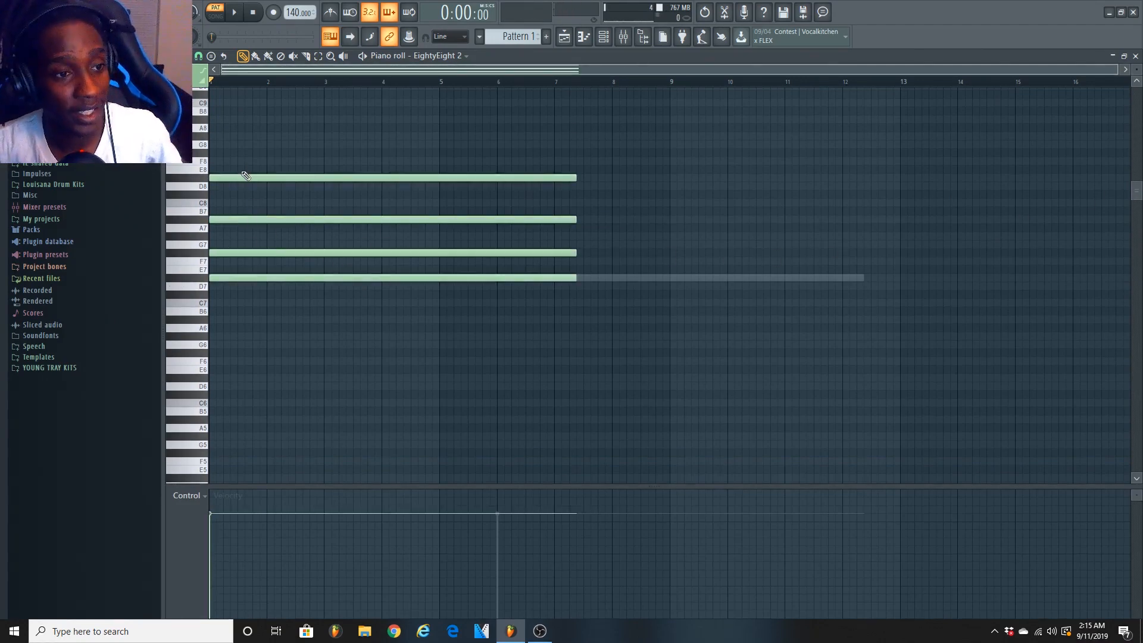
key("space")
key("space")
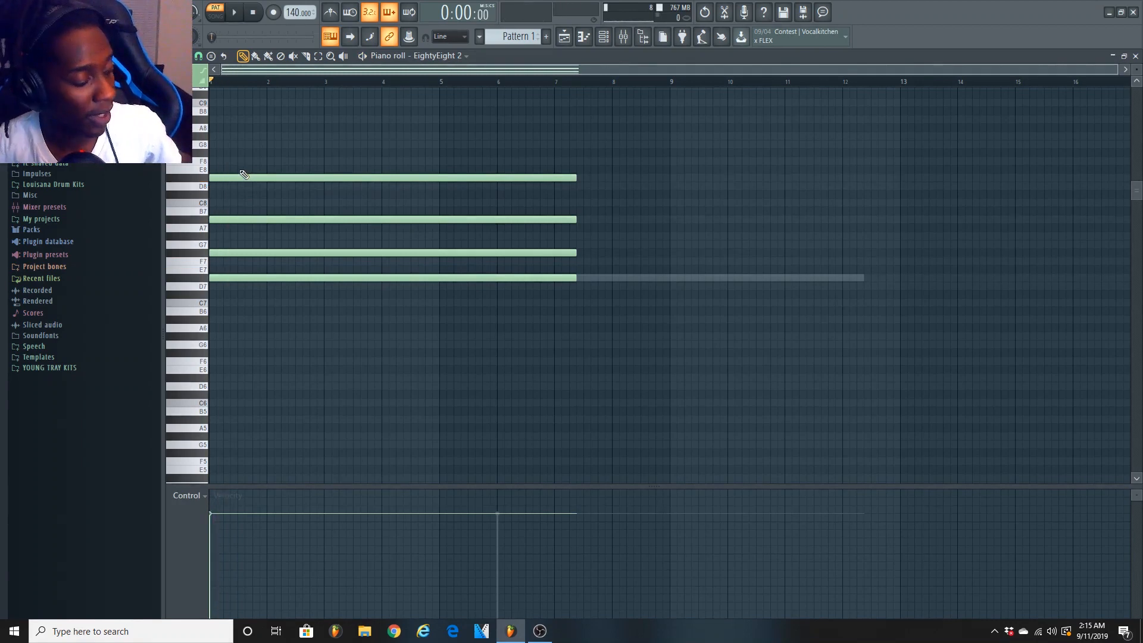
Strum the chord with the Strumizer, adjusting its start time, velocity and end time strengths and tensions, and play back the result
key("alt+s")
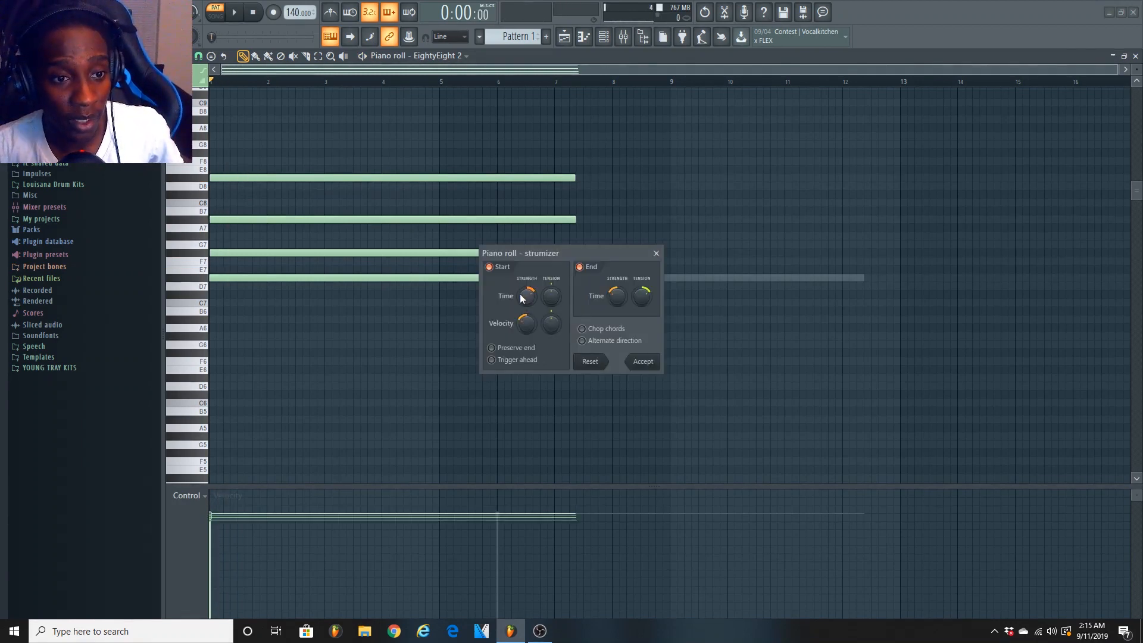
left_click_drag(527, 296, 527, 277)
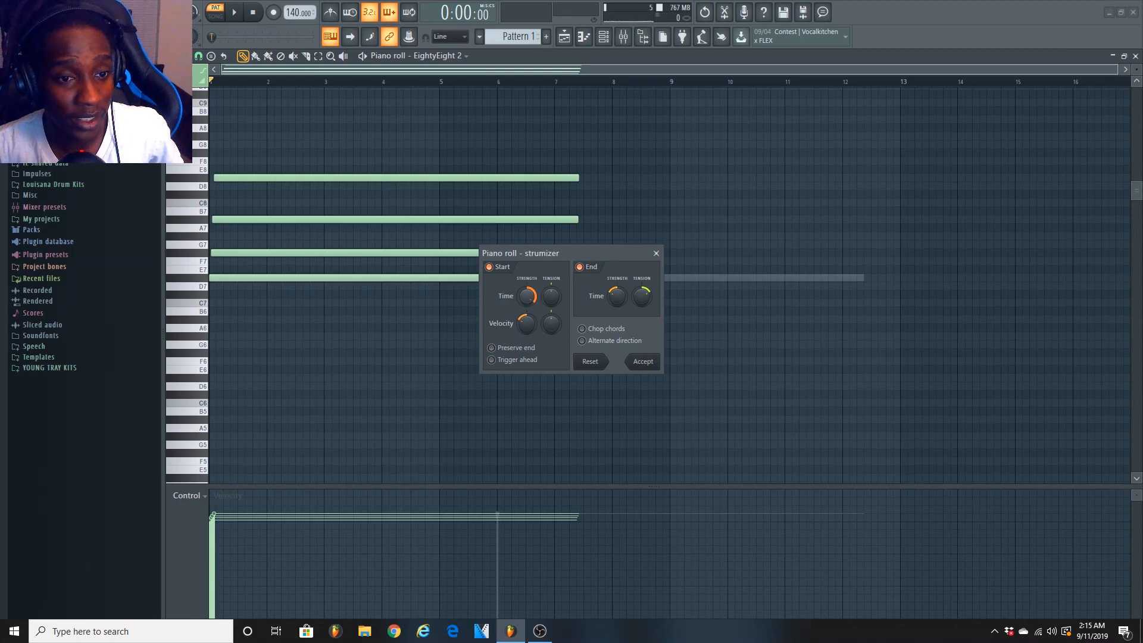
left_click_drag(525, 331, 645, 254)
left_click_drag(656, 296, 682, 307)
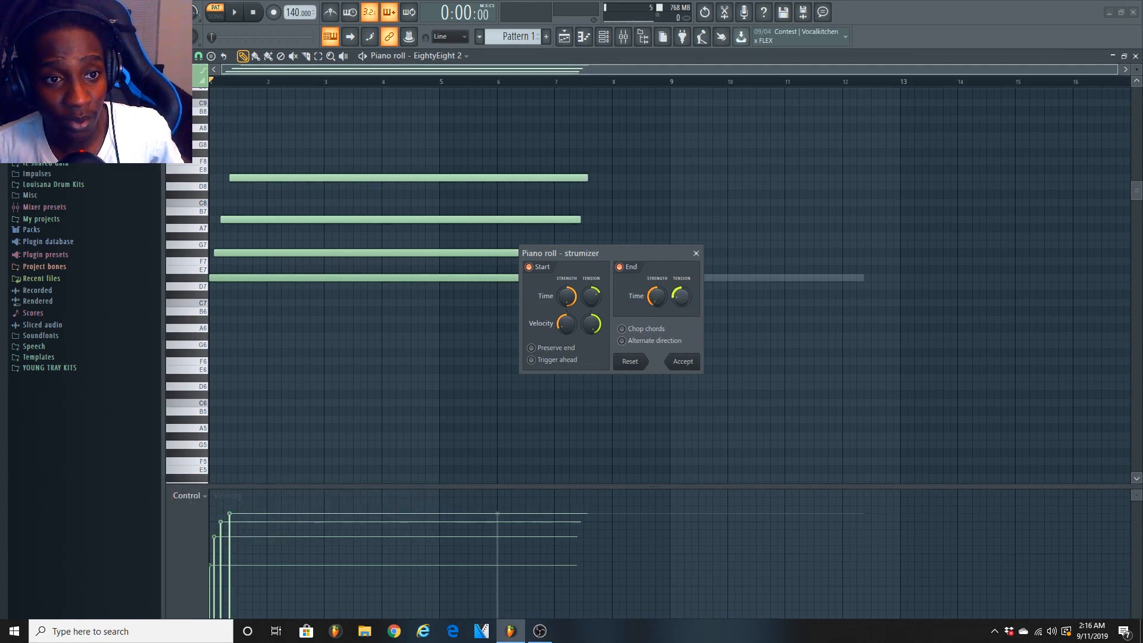
left_click(683, 362)
key("space")
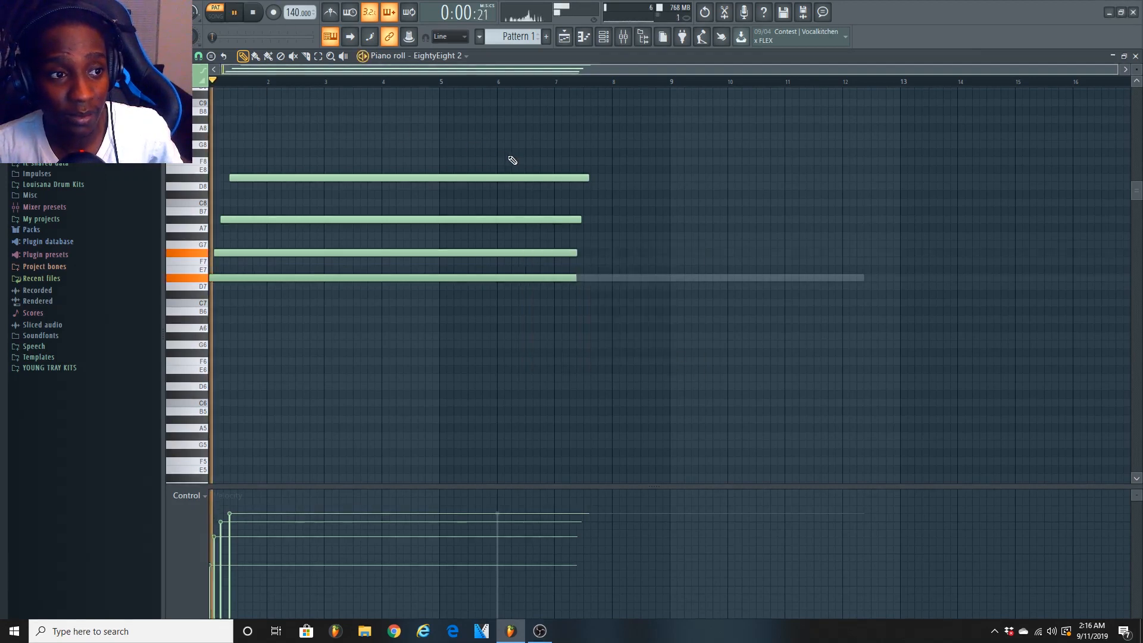
key("space")
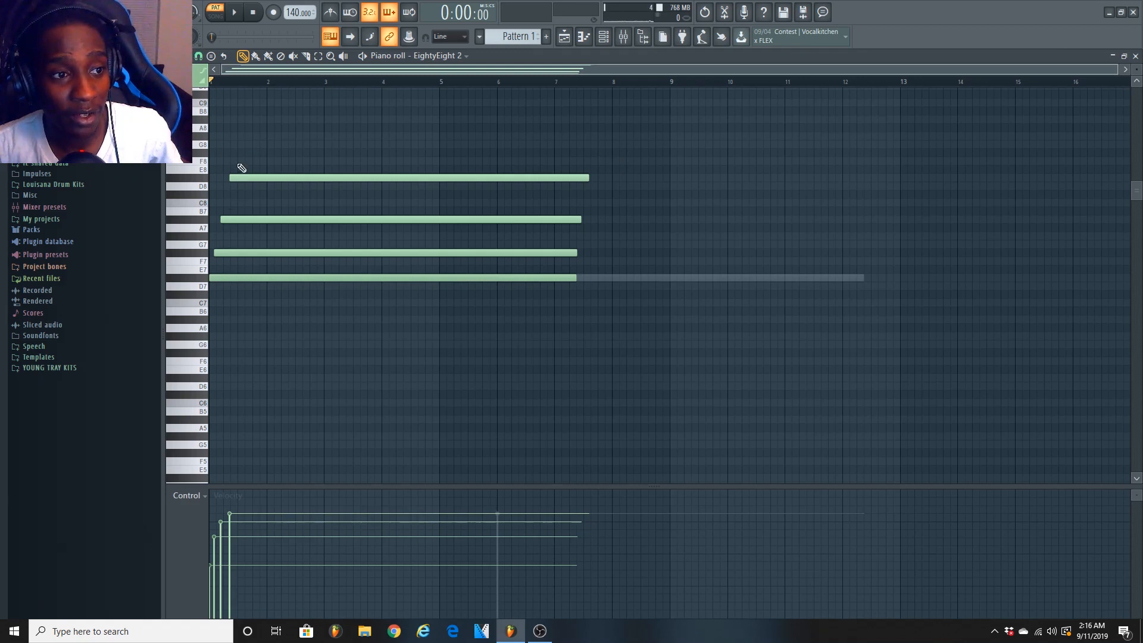
Quantize the strummed chord in EightyEight 2 with the snap set to Bar, and level its four notes to the same velocity
left_click(198, 56)
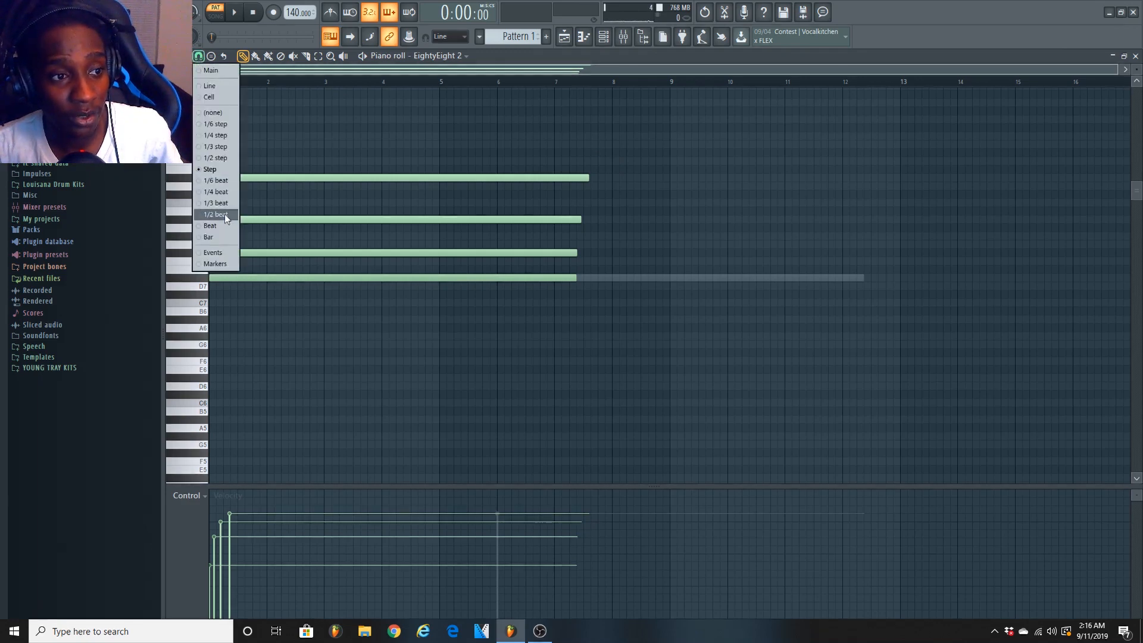
left_click(216, 239)
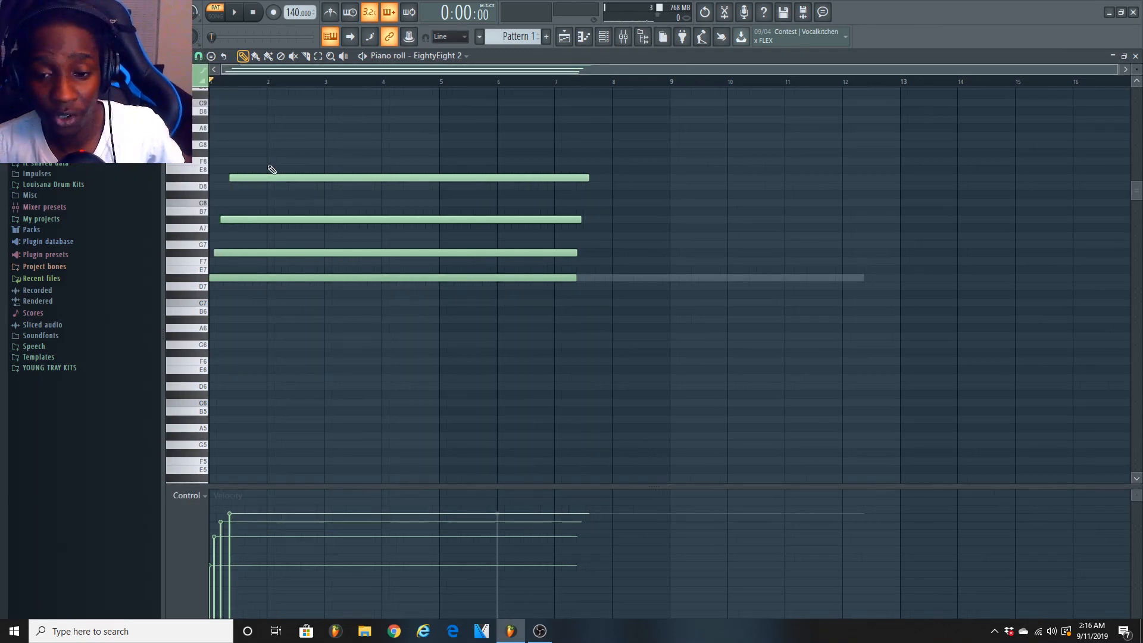
key("ctrl+q")
left_click_drag(616, 183, 559, 180)
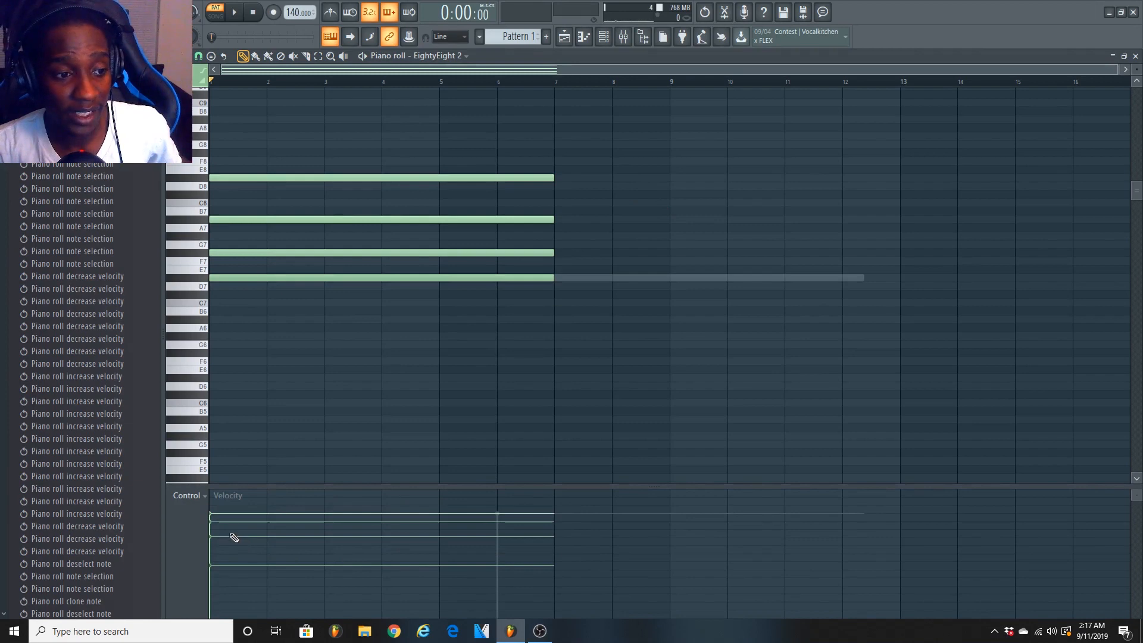
mouse_move(221, 532)
left_mouse_down()
mouse_move(210, 536)
mouse_move(238, 545)
left_mouse_up()
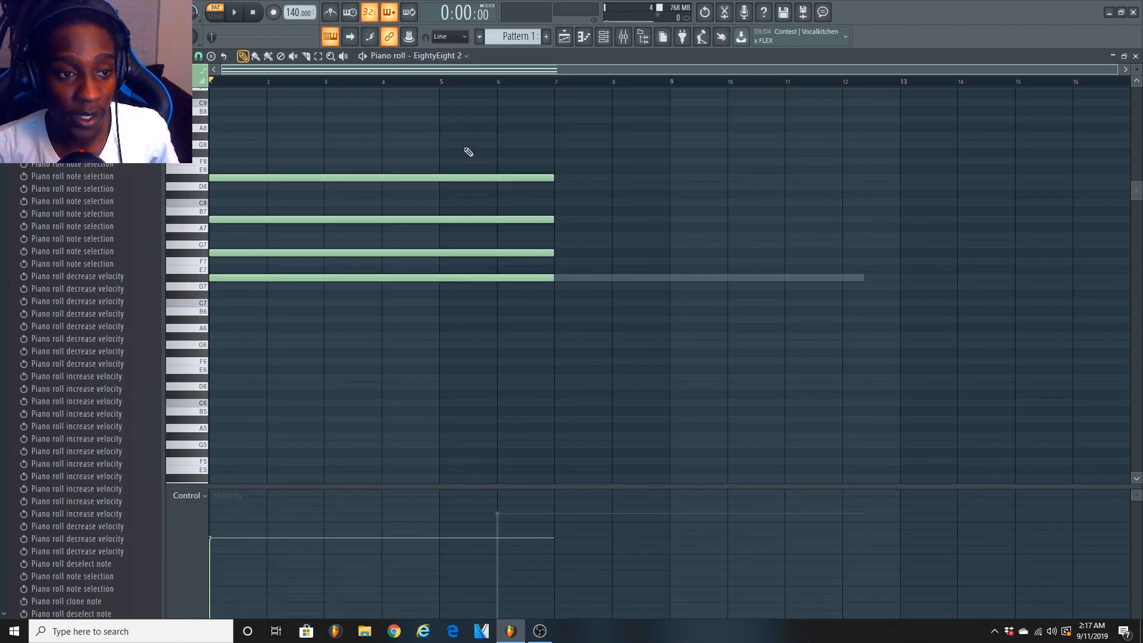
Delete all four notes of the D# minor chord
right_click(464, 178)
right_click(447, 219)
right_click(449, 252)
right_click(453, 278)
Draw one-bar notes A7, E8, D#7, C#8, C7, C8, F7 and C#7 at bars 1, 3, 6, 8, 11, 12, 14 and 15
left_click_drag(289, 228, 219, 226)
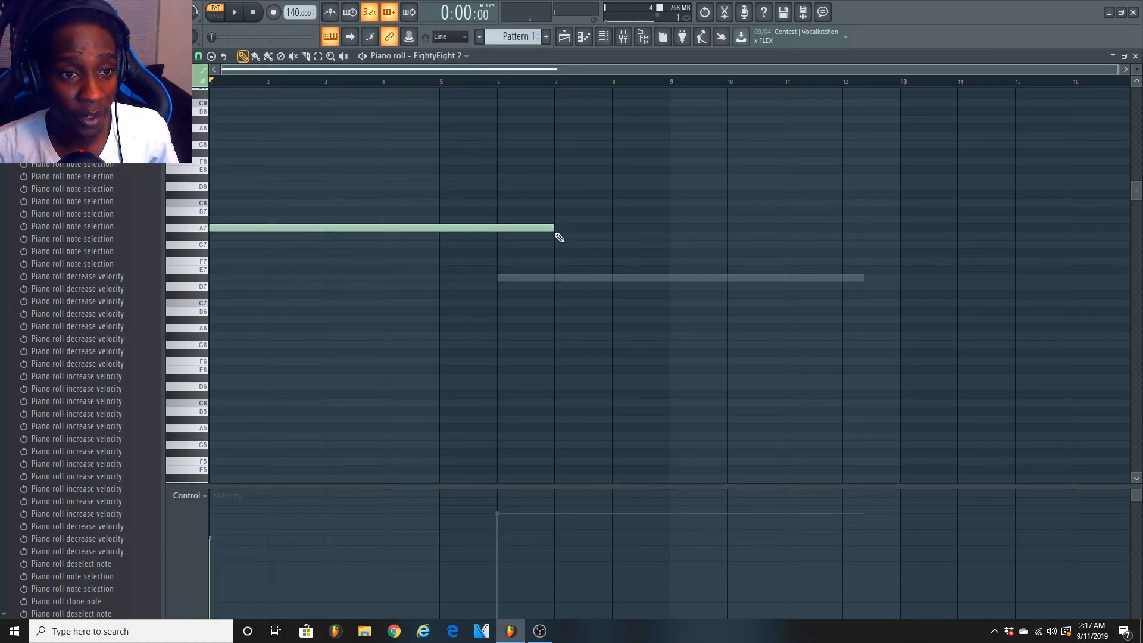
left_click_drag(560, 238, 268, 230)
left_click(327, 169)
left_click(500, 277)
left_click(613, 195)
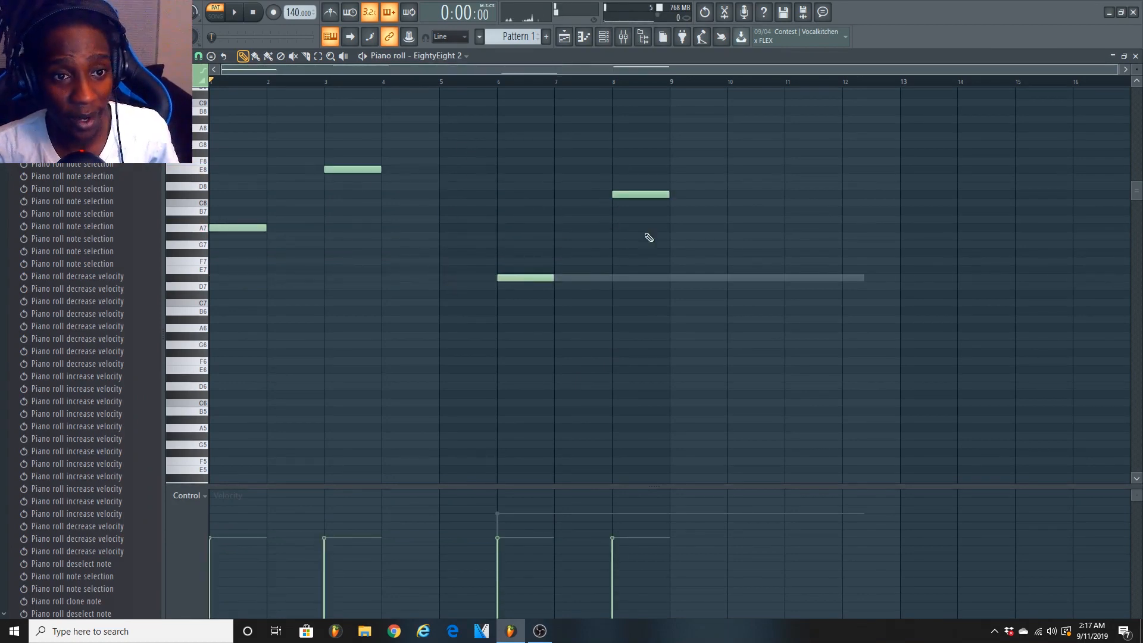
left_click(777, 301)
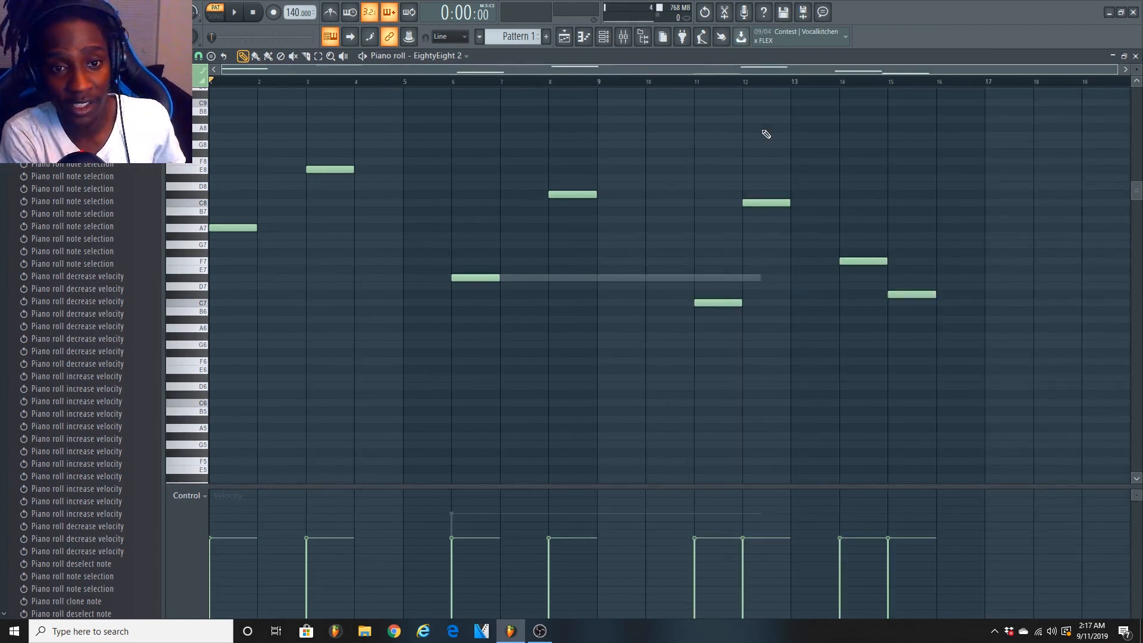
Try Quick legato on the scattered notes, extend the last one to bar 17, and undo both changes
key("ctrl+l")
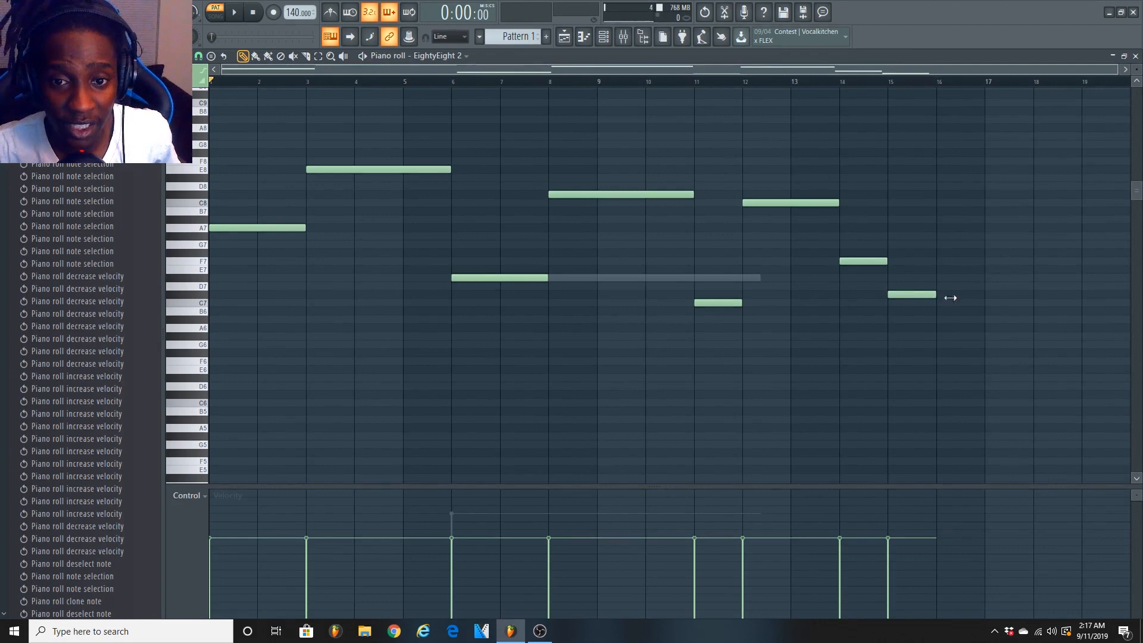
left_click_drag(950, 298, 989, 302)
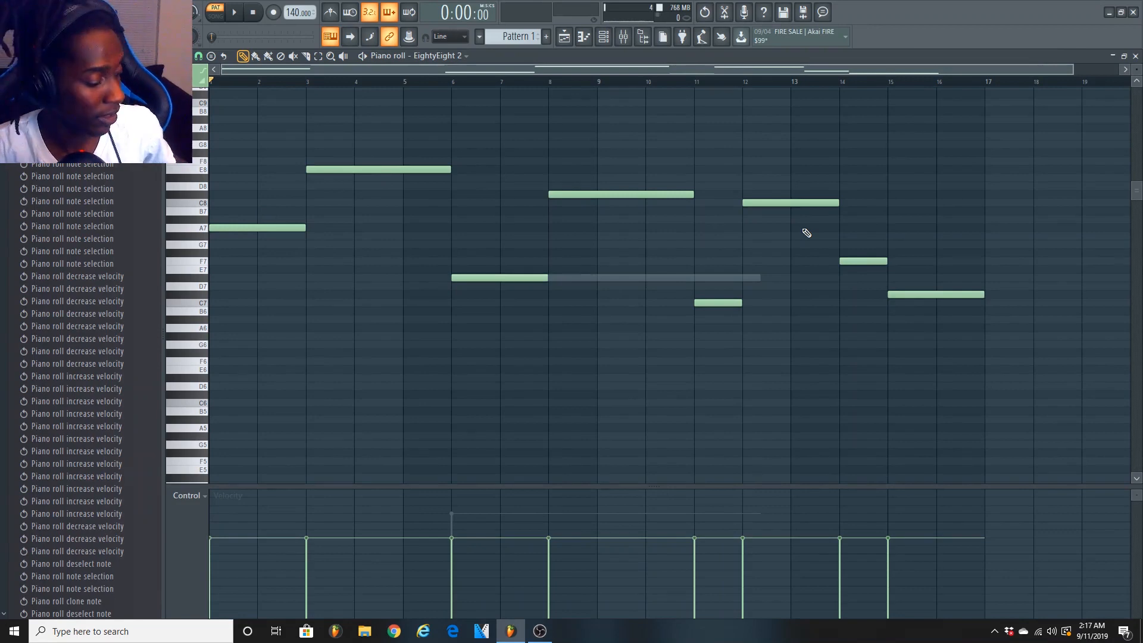
key("ctrl+alt+z")
key("ctrl+alt+z")
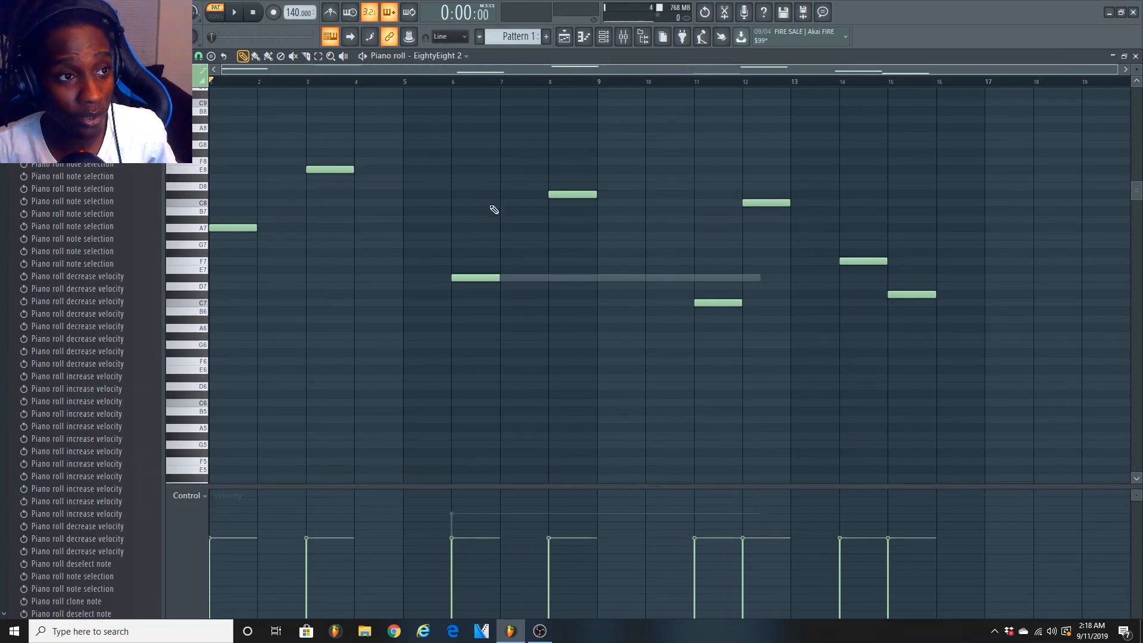
Set the piano roll's snap back to Step
left_click(200, 56)
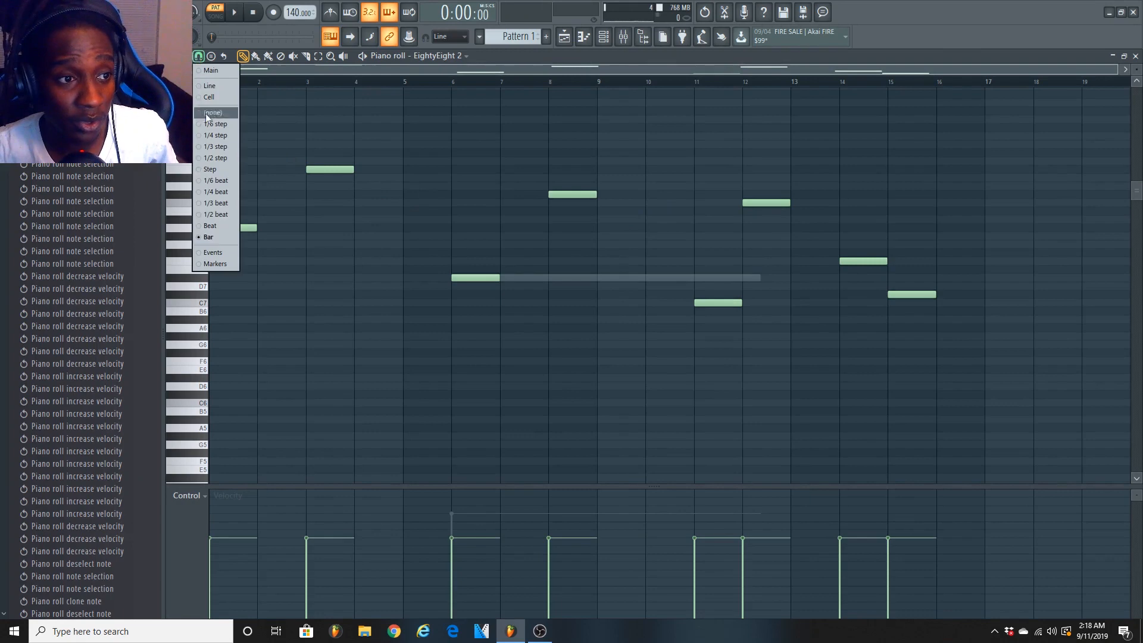
left_click(212, 169)
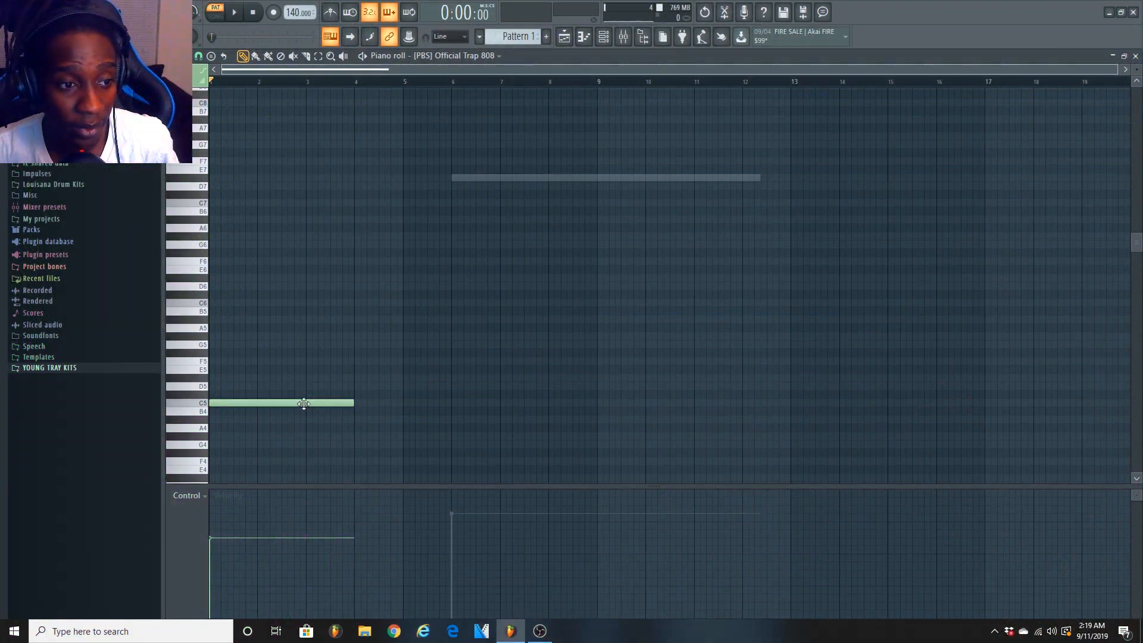
Play the C5 note of the Official Trap 808 and raise its velocity to the maximum
key("space")
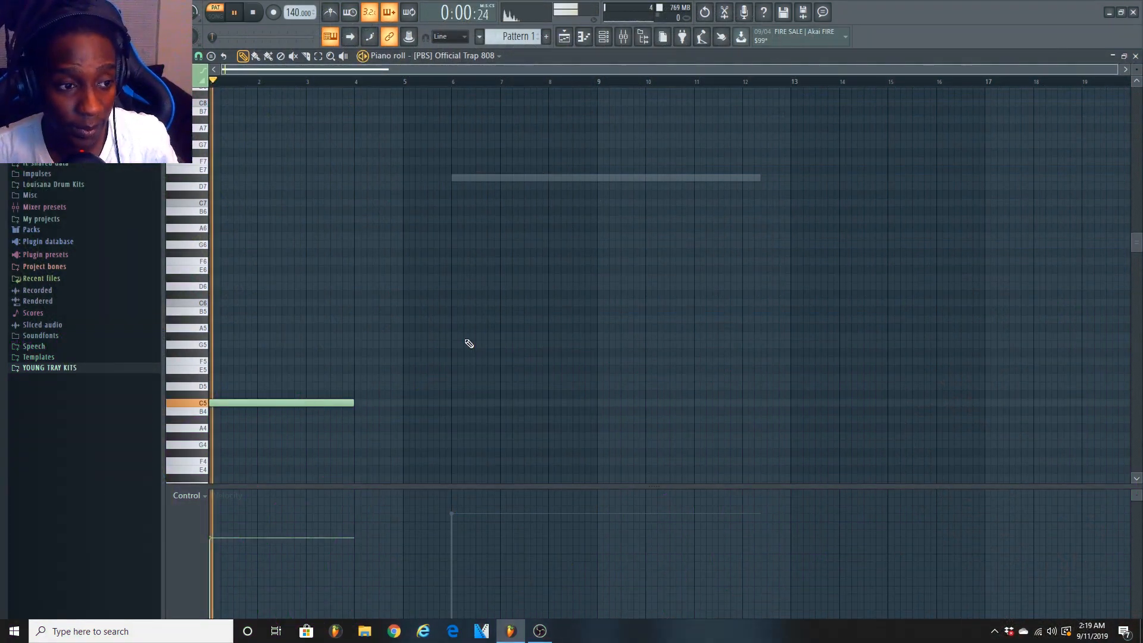
left_click_drag(217, 538, 250, 474)
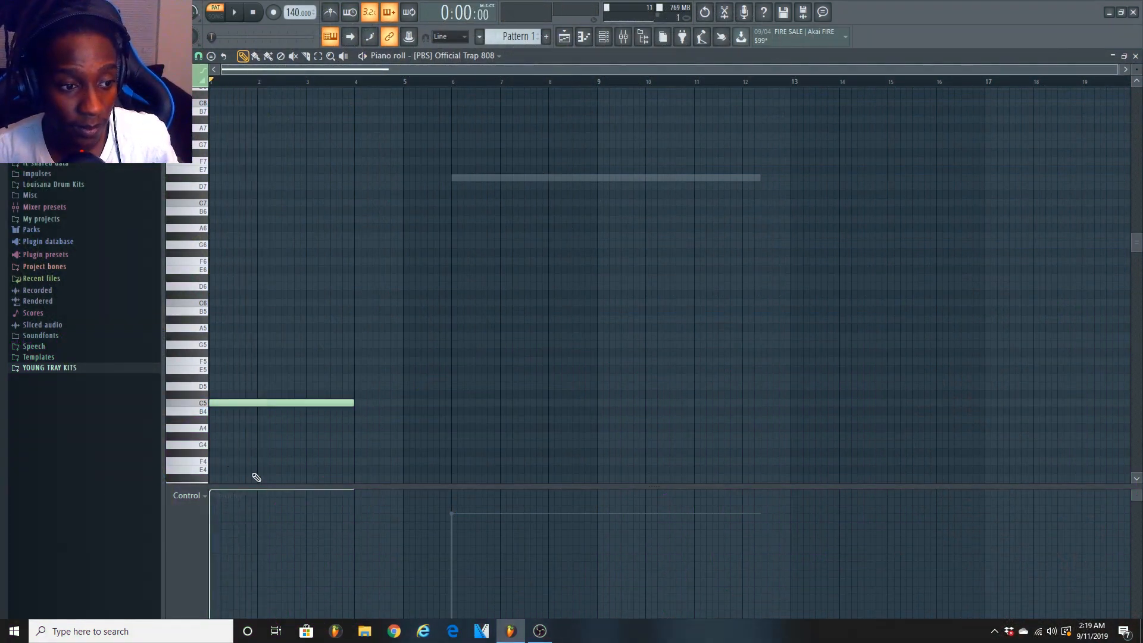
key("space")
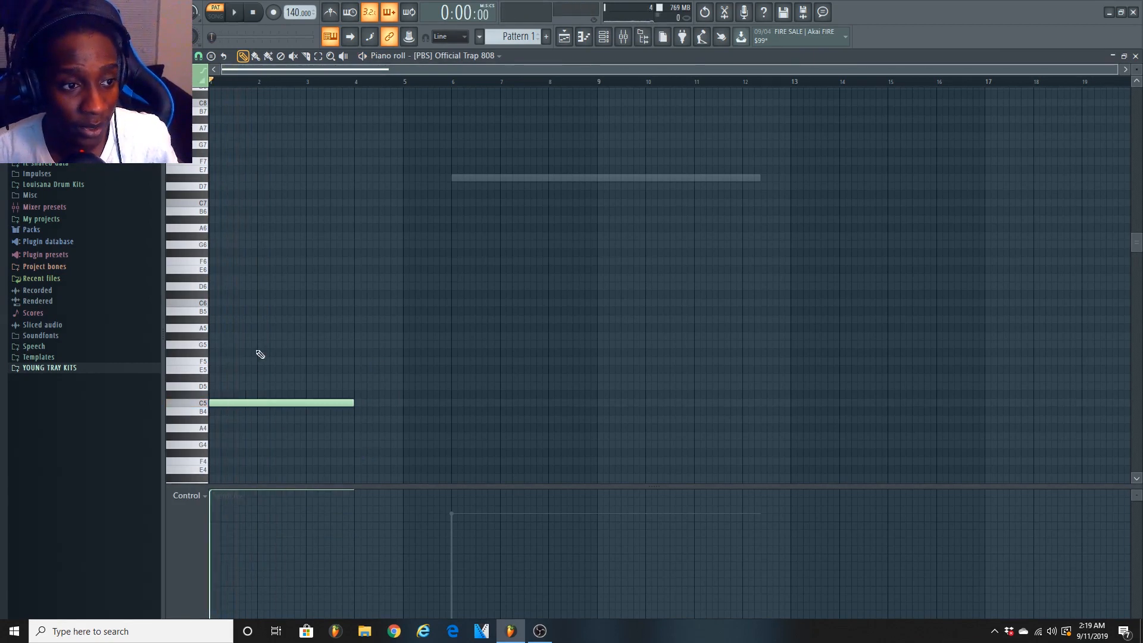
Draw a one-bar C6 note at bar 2 above the 808's C5 note, and open and accept its note properties
left_click(261, 302)
double_click(392, 303)
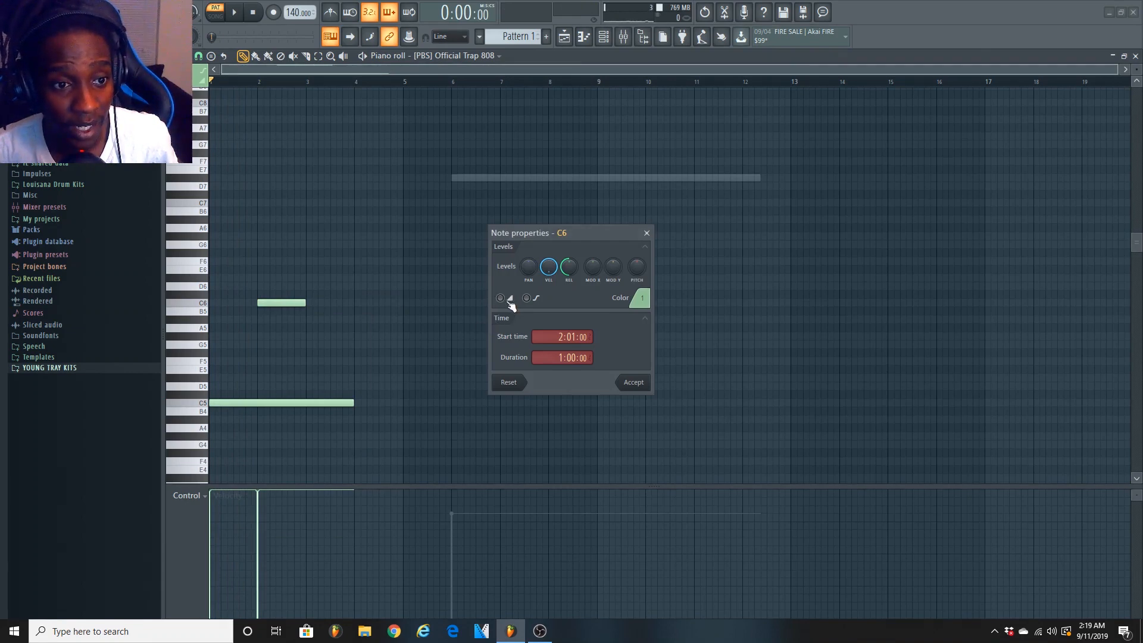
left_click(633, 383)
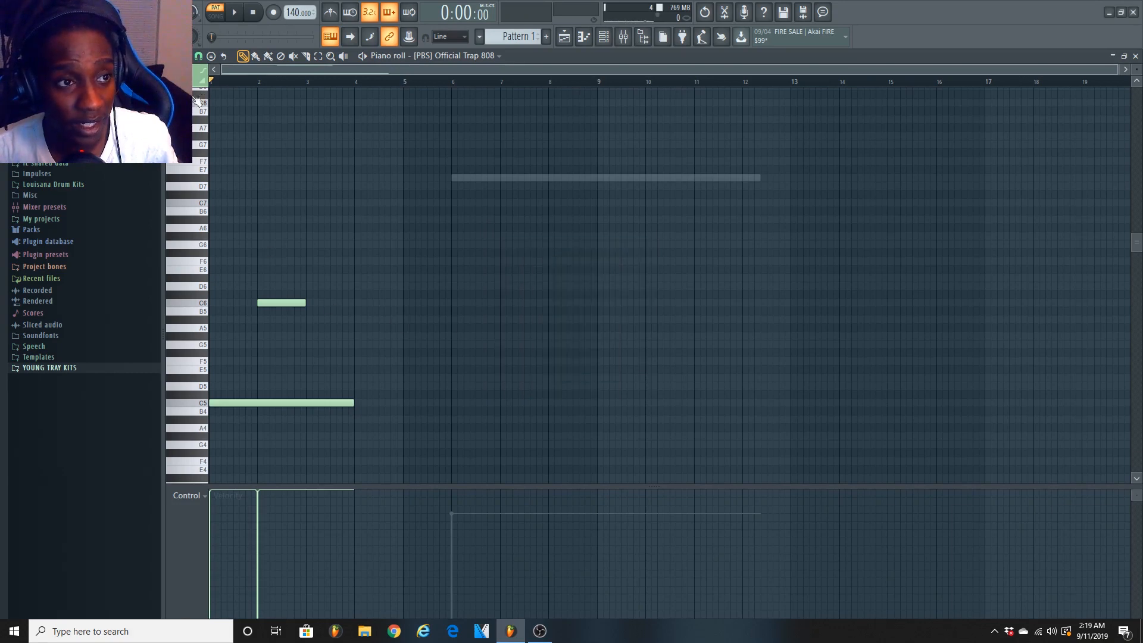
Move the C6 note to start halfway through bar 1 and play the 808 pattern twice
scroll(239, 73, "up", 2)
key("space")
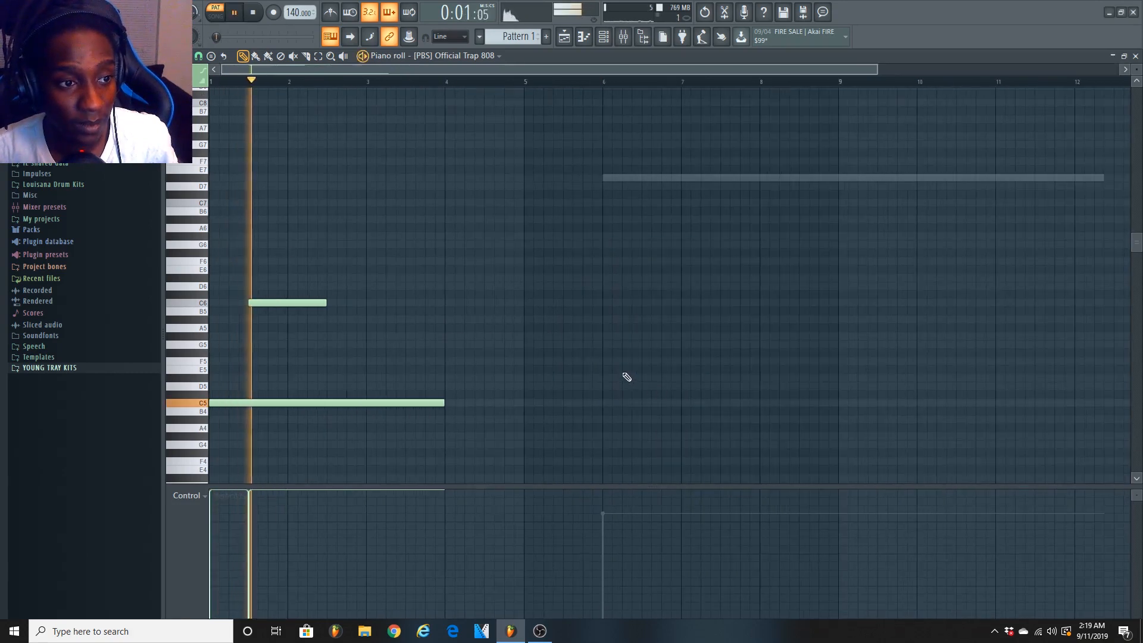
key("space")
key("space")
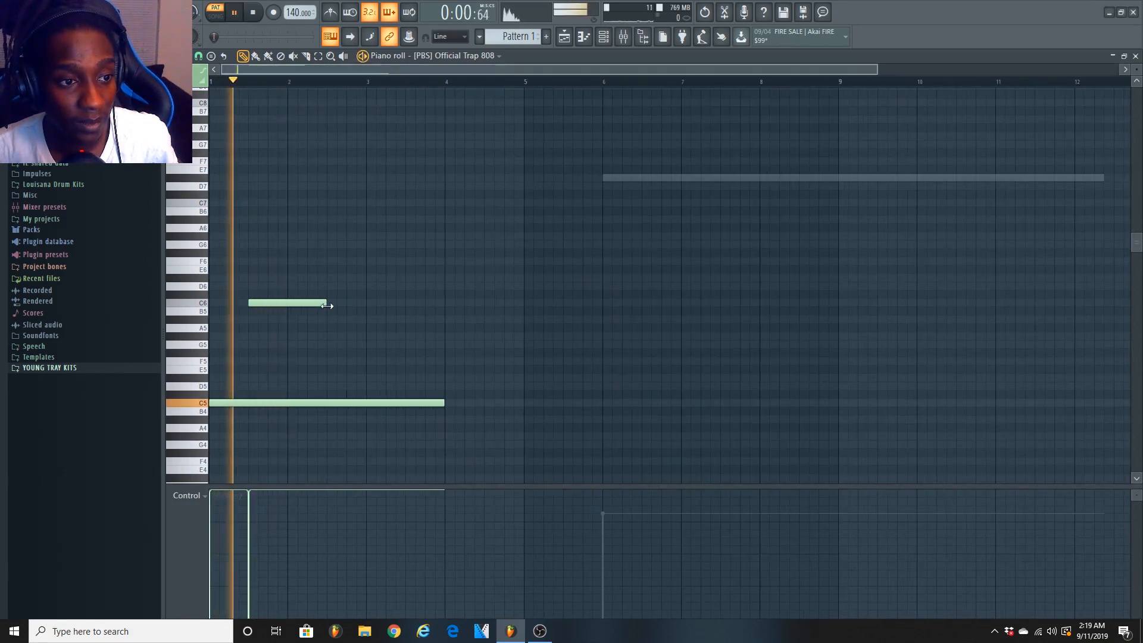
key("space")
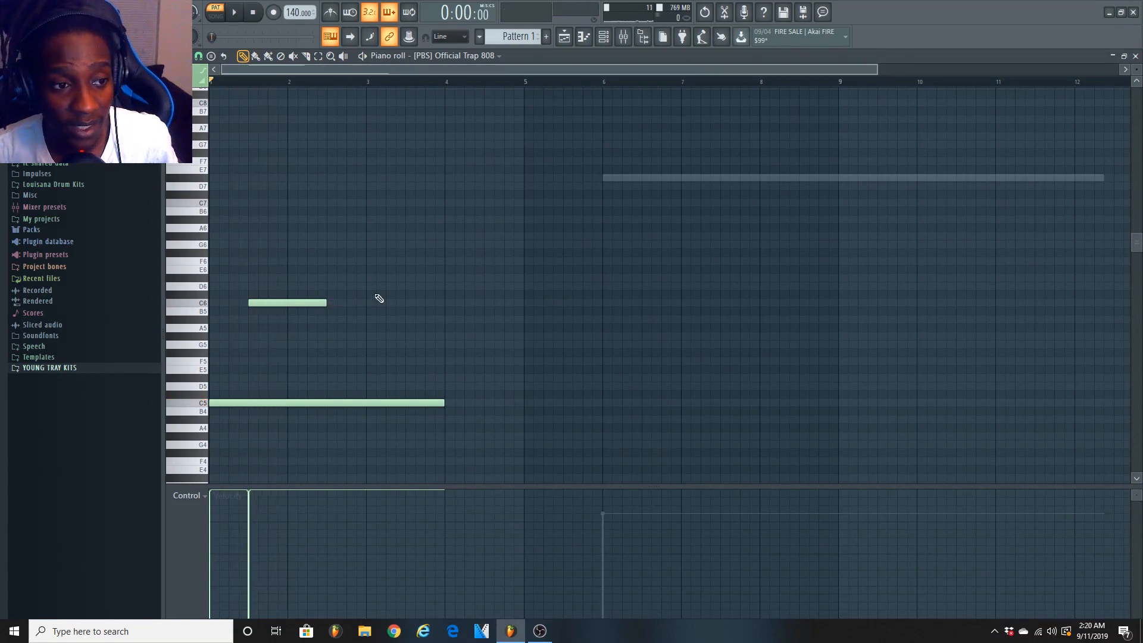
Shorten the C6 note to about half a beat and play the pattern back
left_click_drag(326, 303, 256, 309)
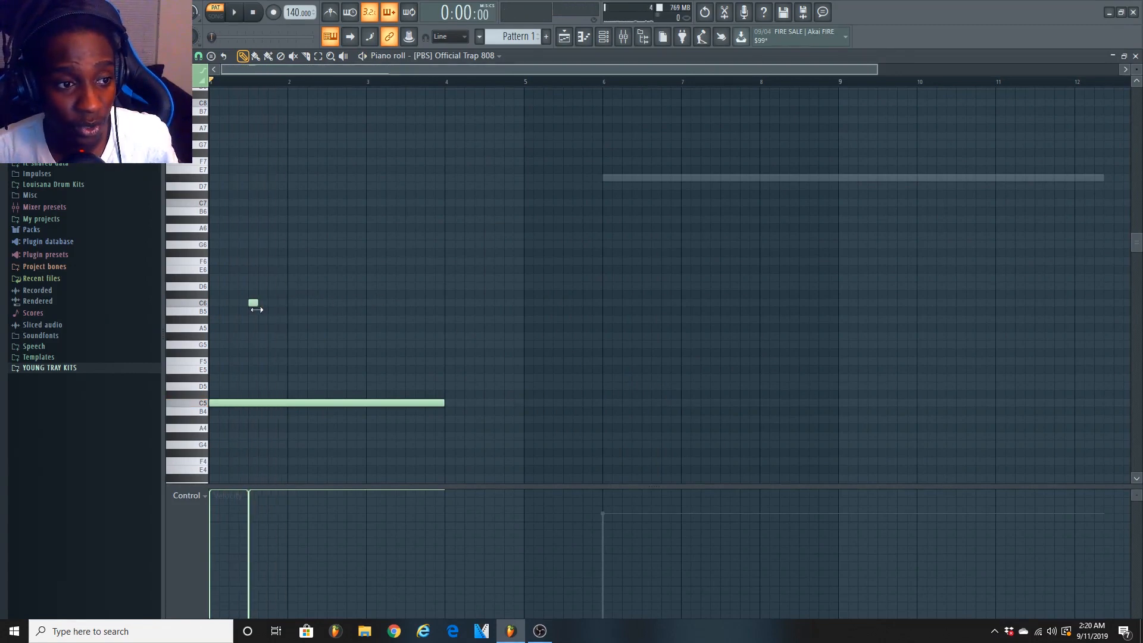
key("space")
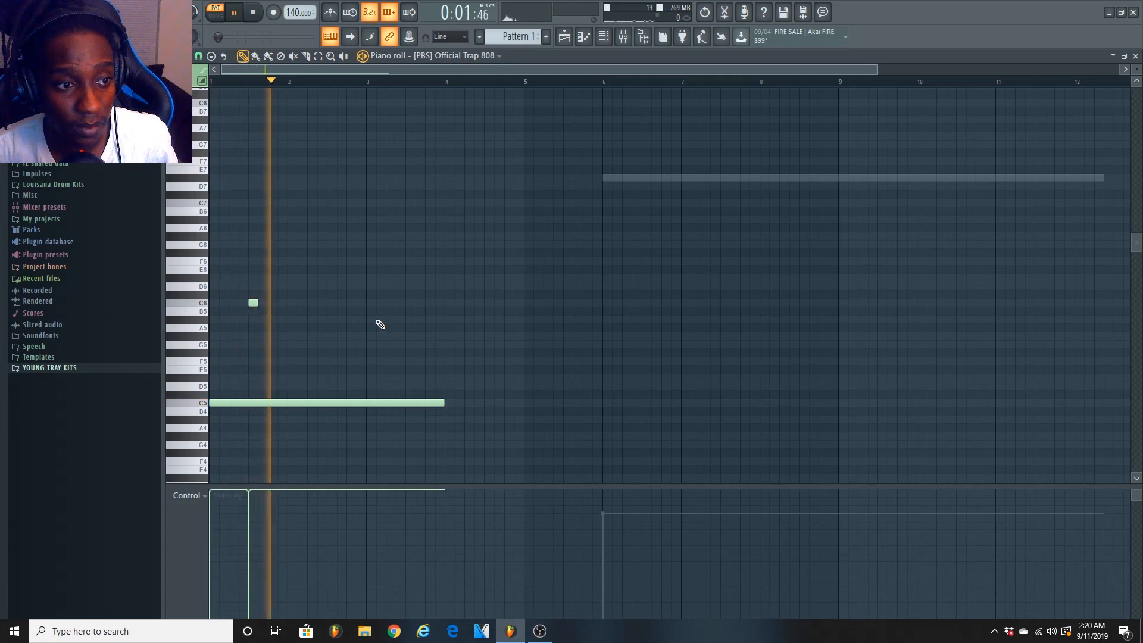
key("space")
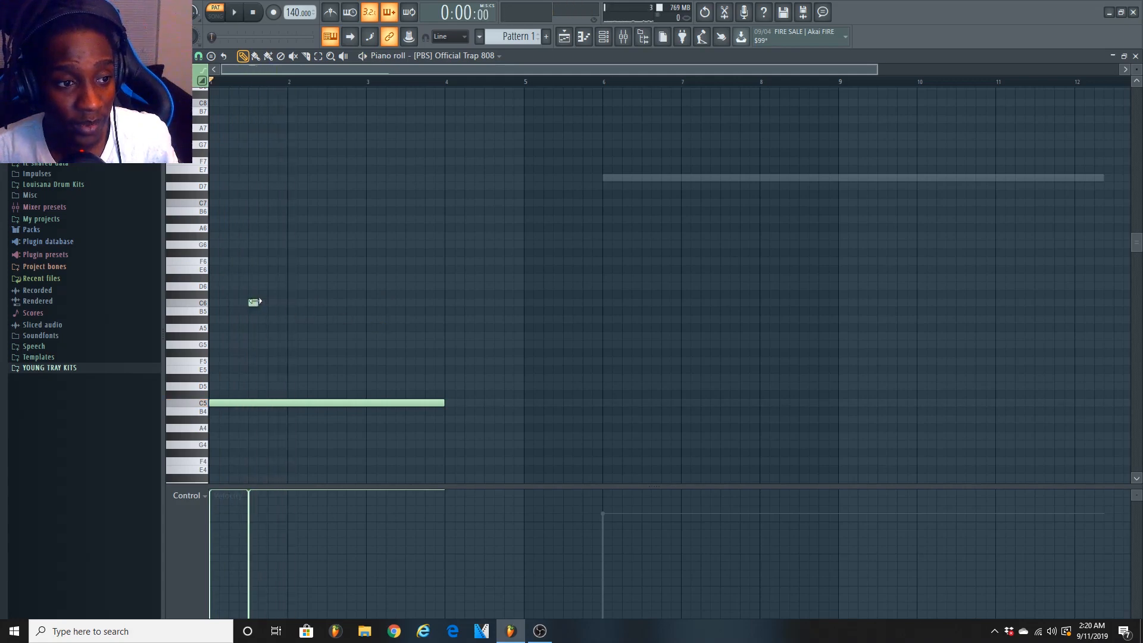
Transpose the short C6 note down two octaves to C4 and play the pattern back
left_click_drag(265, 294, 239, 315)
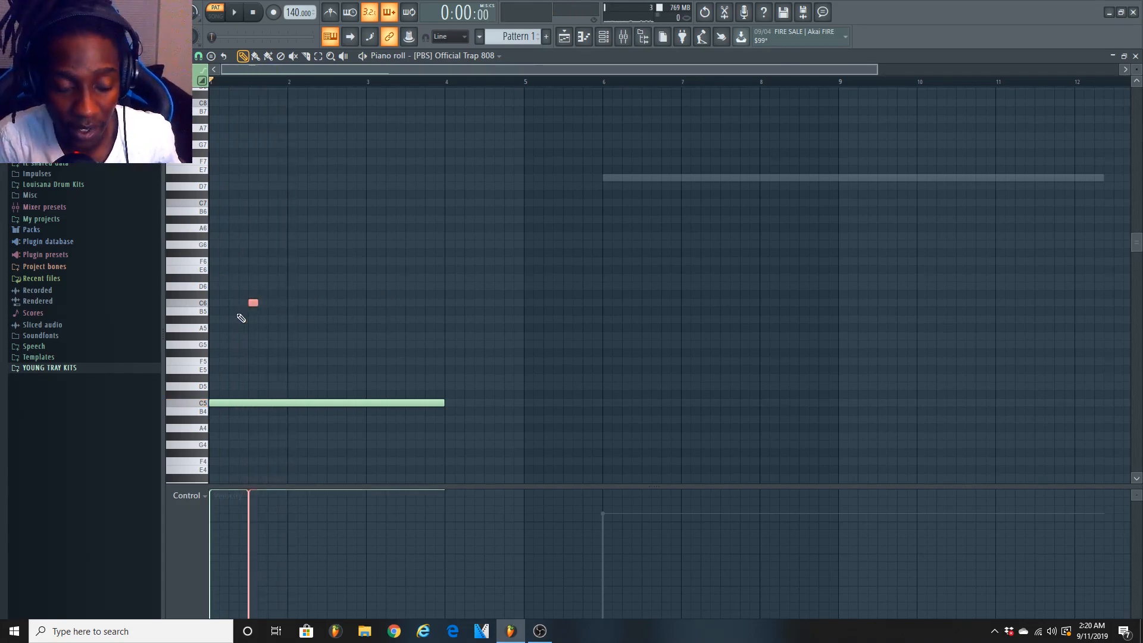
key("Delete")
key("space")
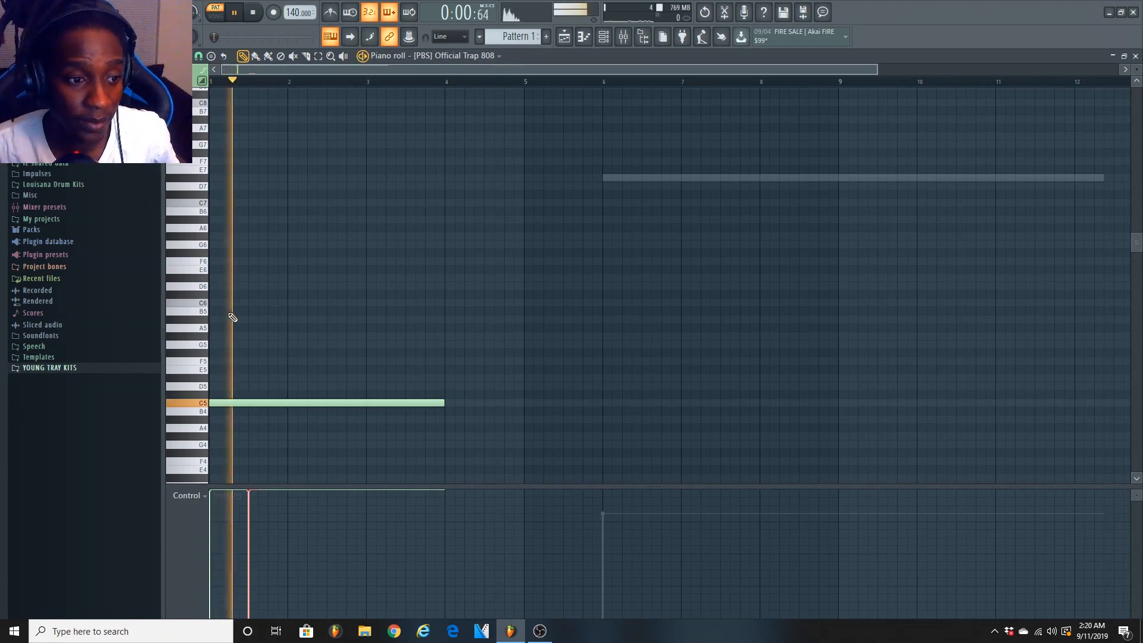
scroll(244, 328, "down", 3)
key("space")
Lengthen the C4 note to just under two beats, move it to F4 at beat 2 of bar 1, and play it back
left_click_drag(258, 429, 284, 429)
left_click_drag(268, 429, 242, 377)
key("space")
key("space")
key("space")
key("space")
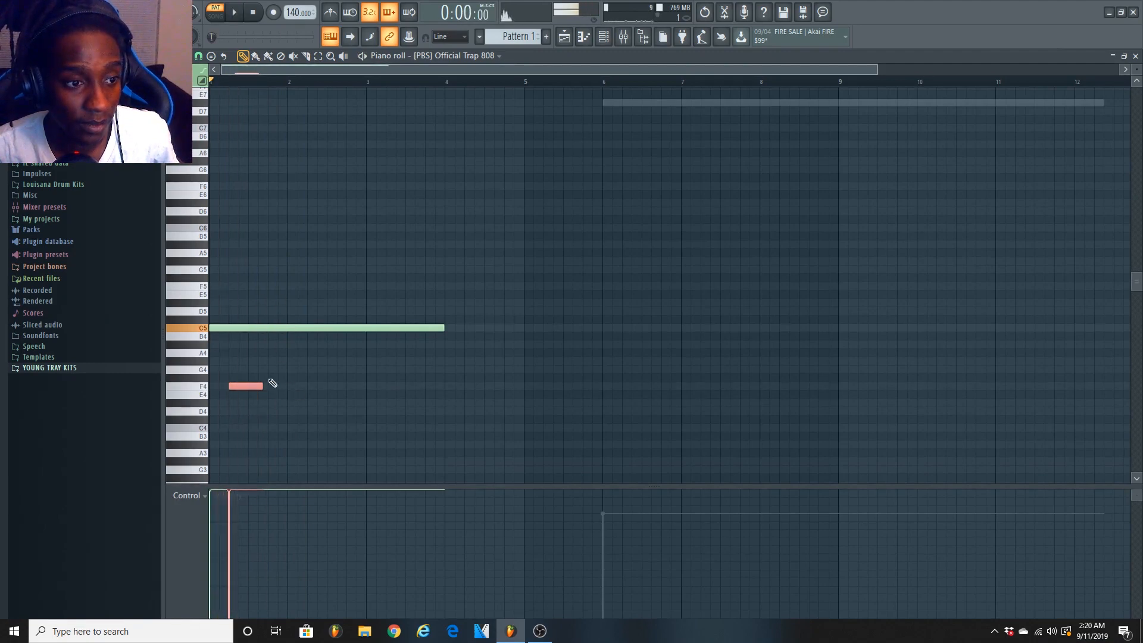
key("space")
left_click(275, 286)
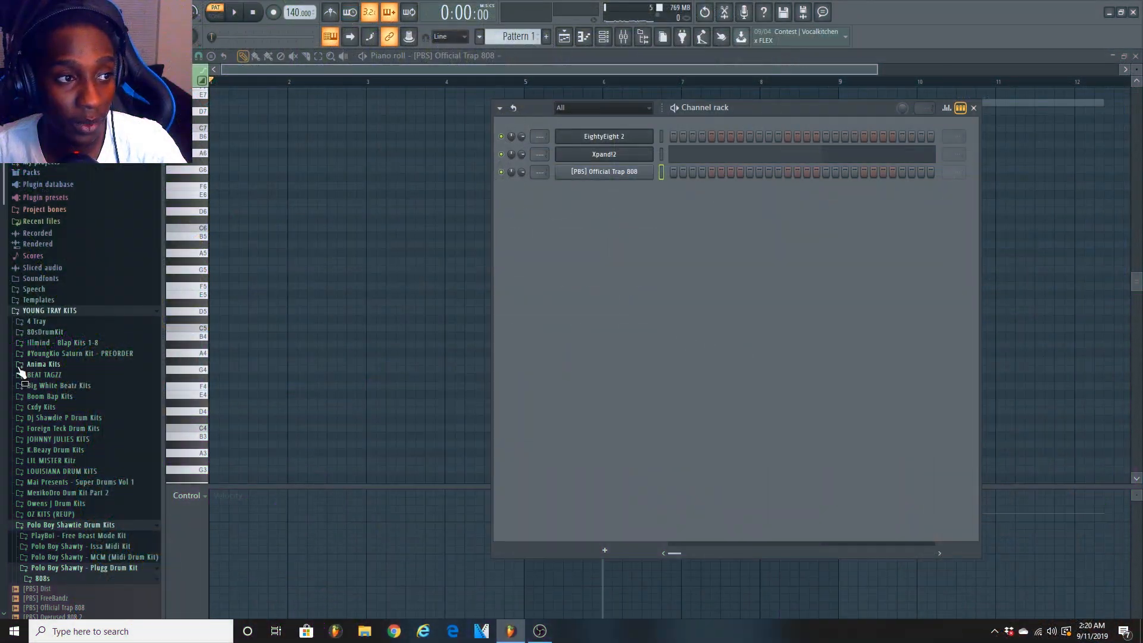
Play back the eight-bar melody in EightyEight 2
scroll(43, 359, "up", 3)
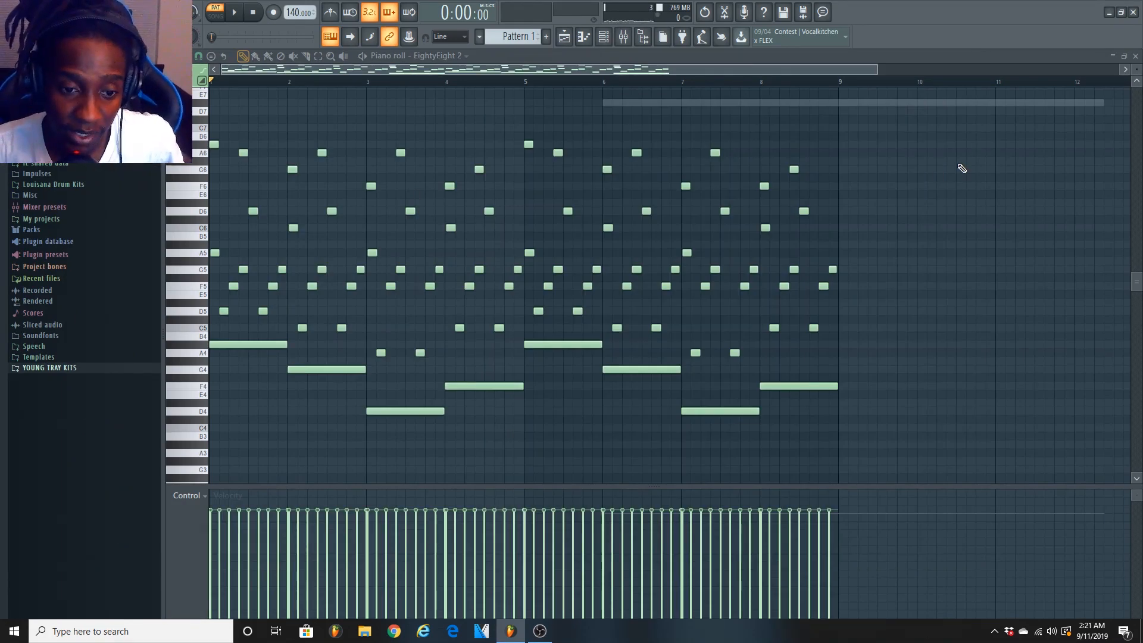
key("space")
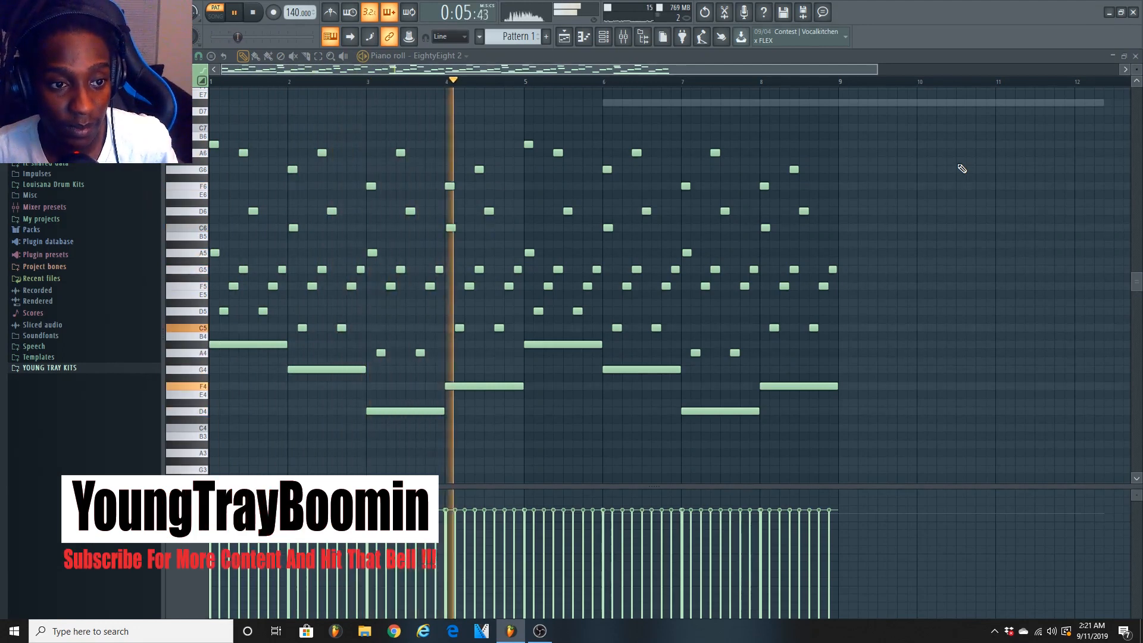
key("space")
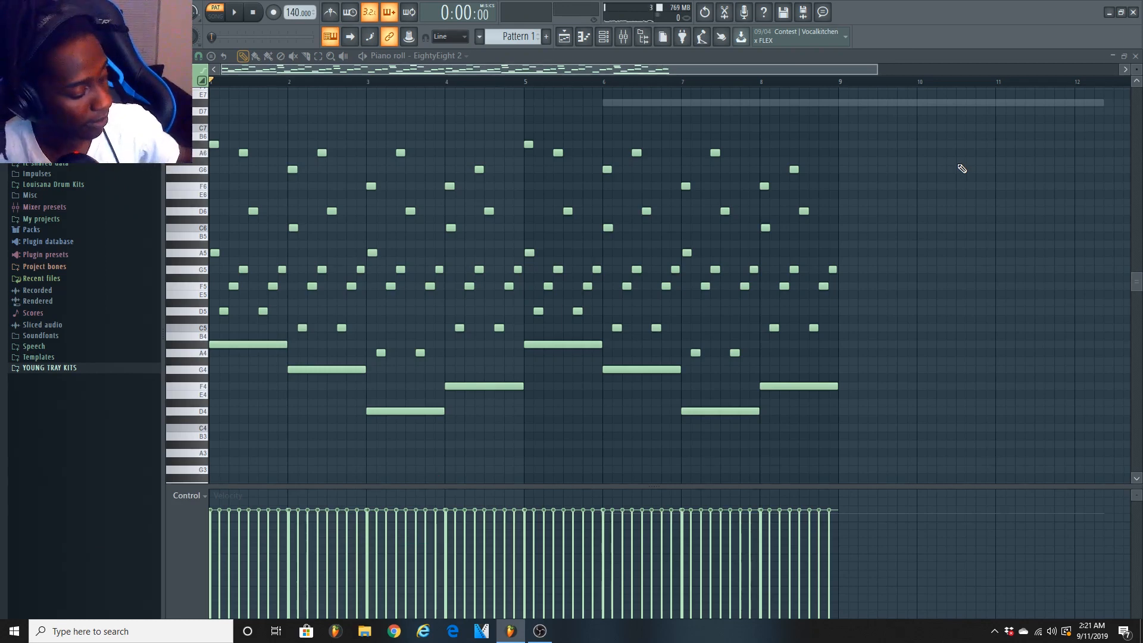
Flip the melody horizontally with the score flipper, leaving Preserve start times off, and preview the vertical flip before accepting without it
key("alt+y")
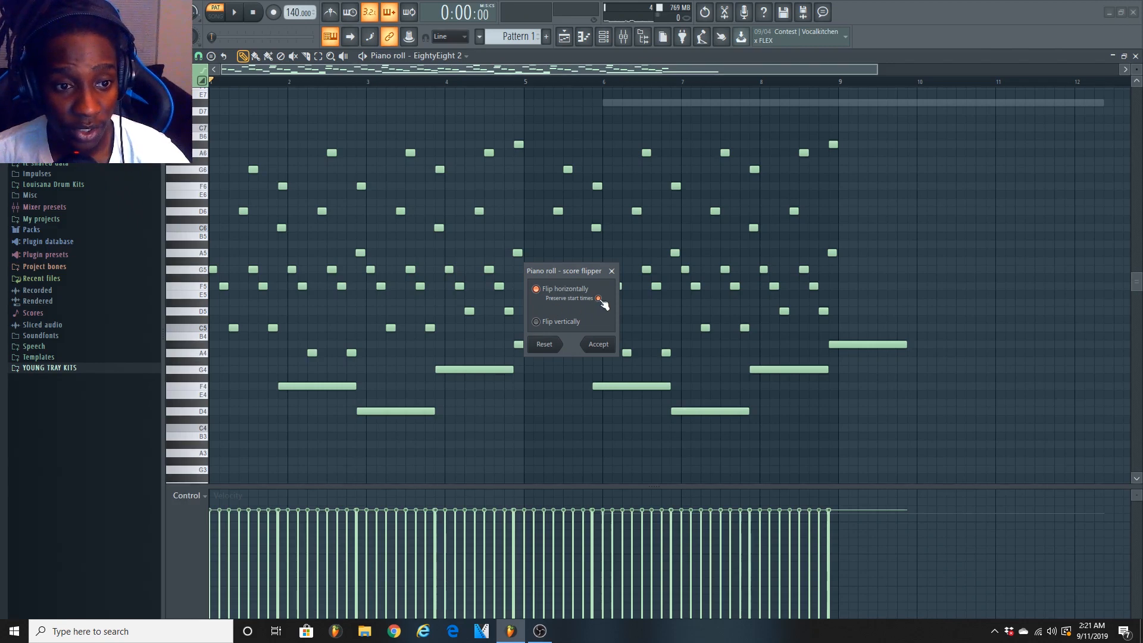
left_click(537, 289)
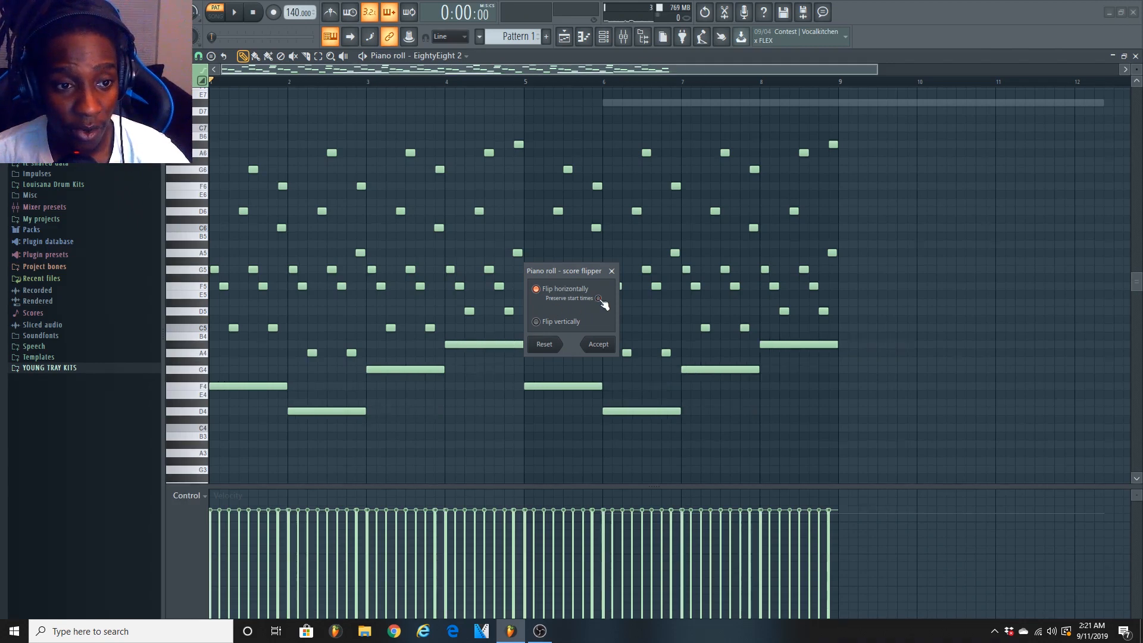
left_click(544, 292)
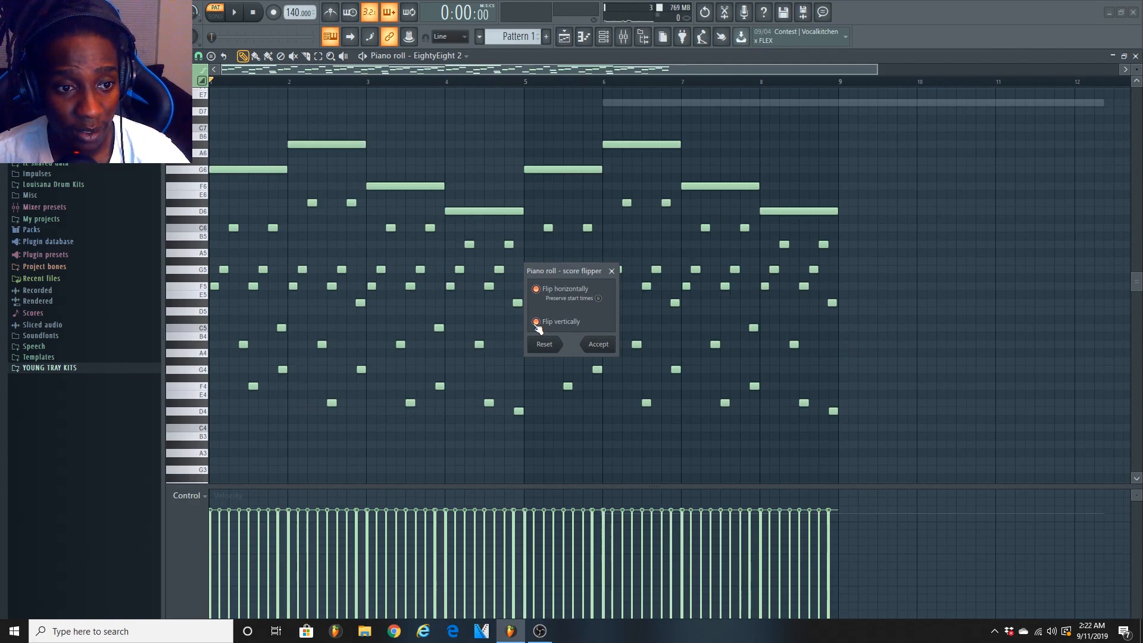
left_click(536, 322)
left_click(598, 344)
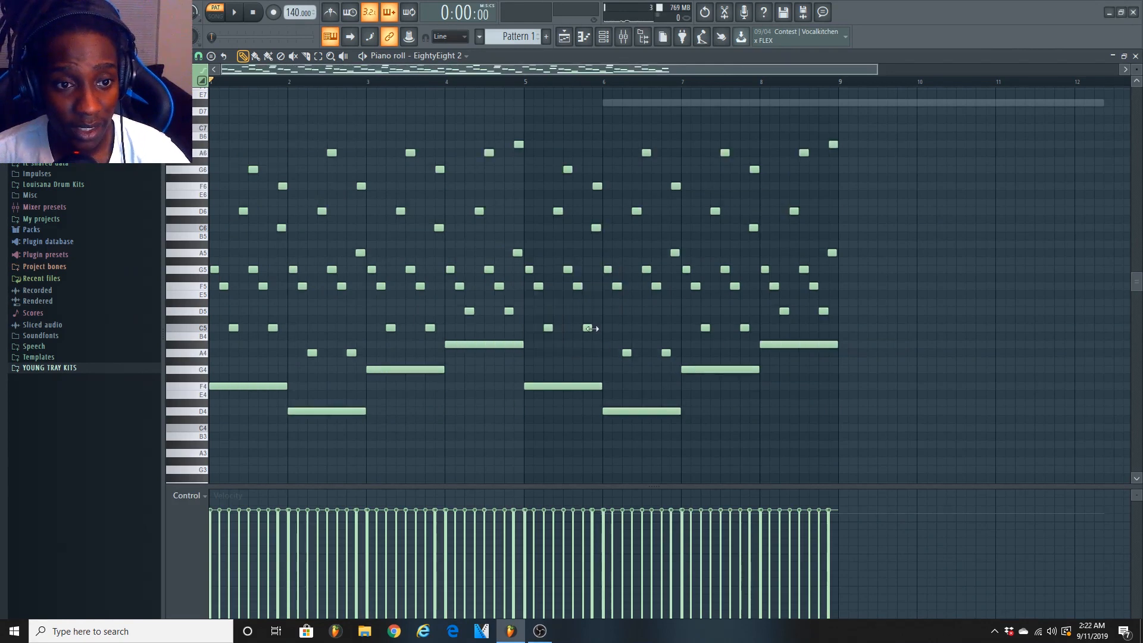
Arm mixer Insert 1, which carries EightyEight 2, for recording and render it to an audio clip in the playlist
left_click(622, 37)
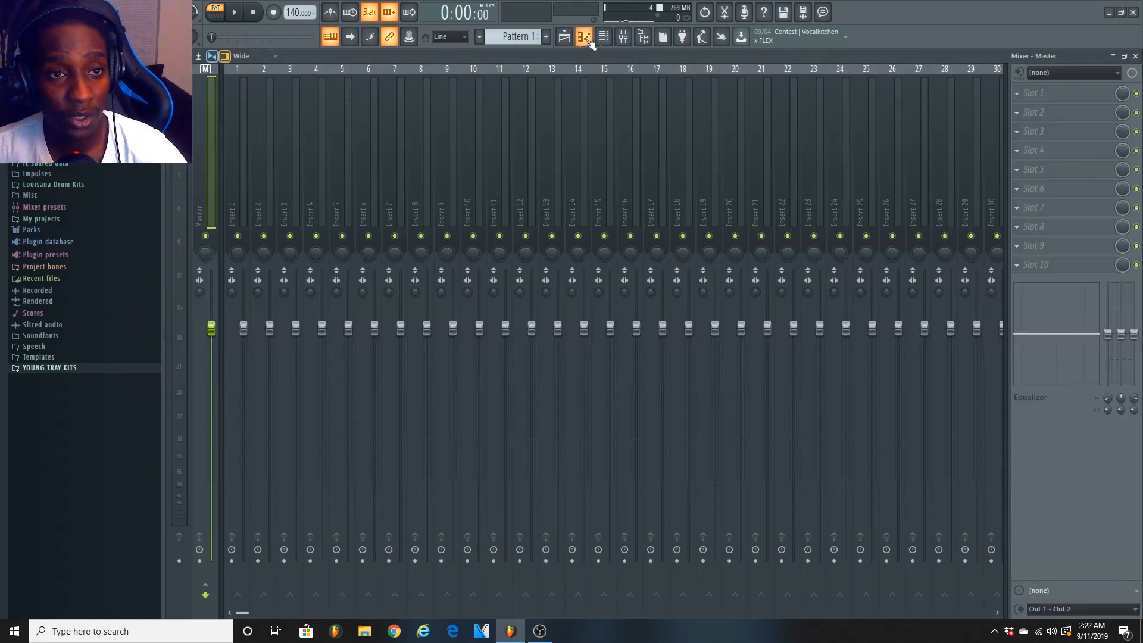
left_click(231, 561)
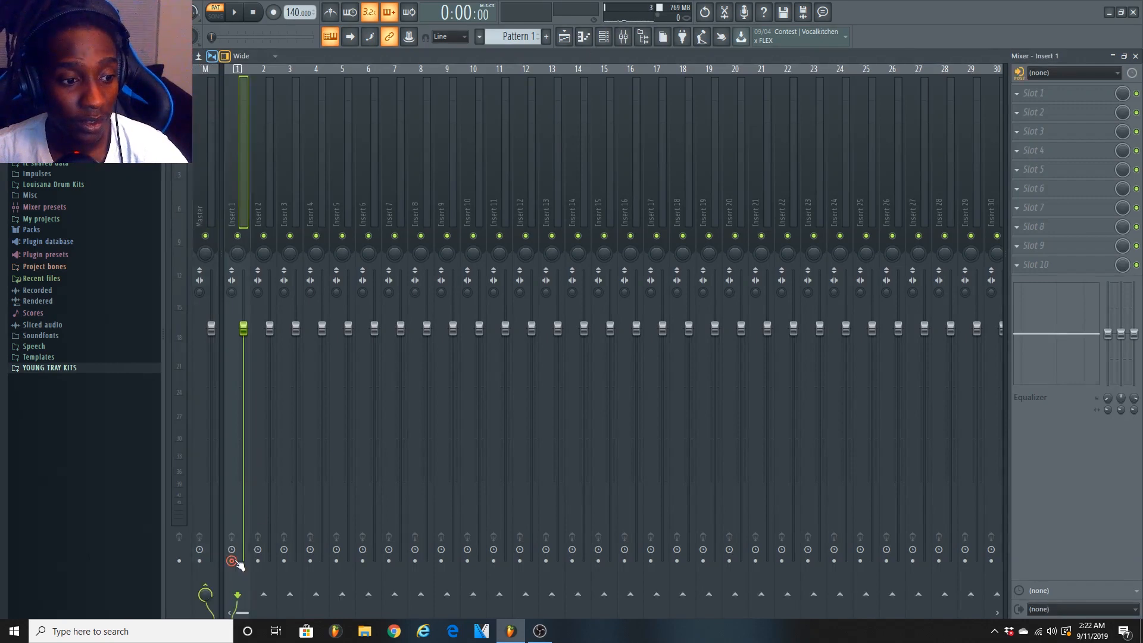
key("F6")
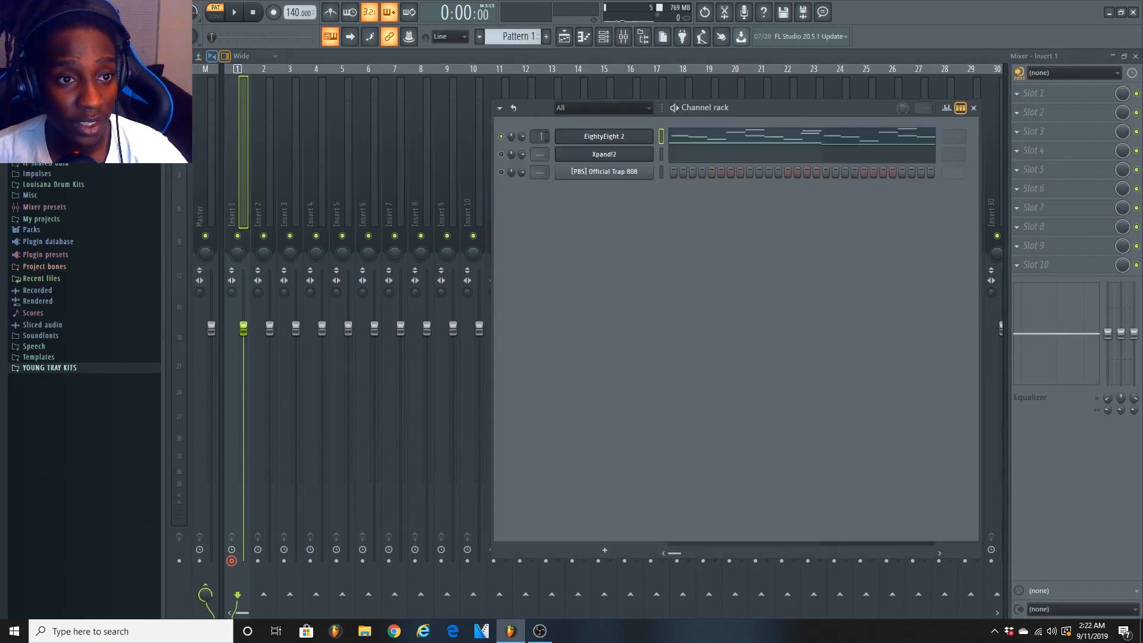
left_click(242, 217)
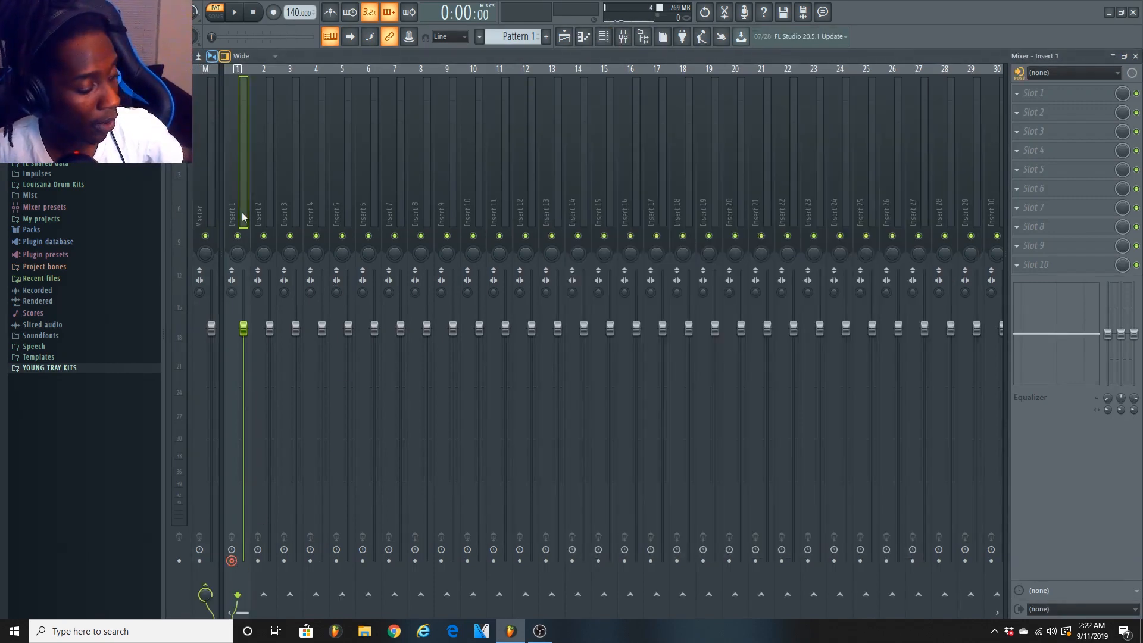
key("alt+r")
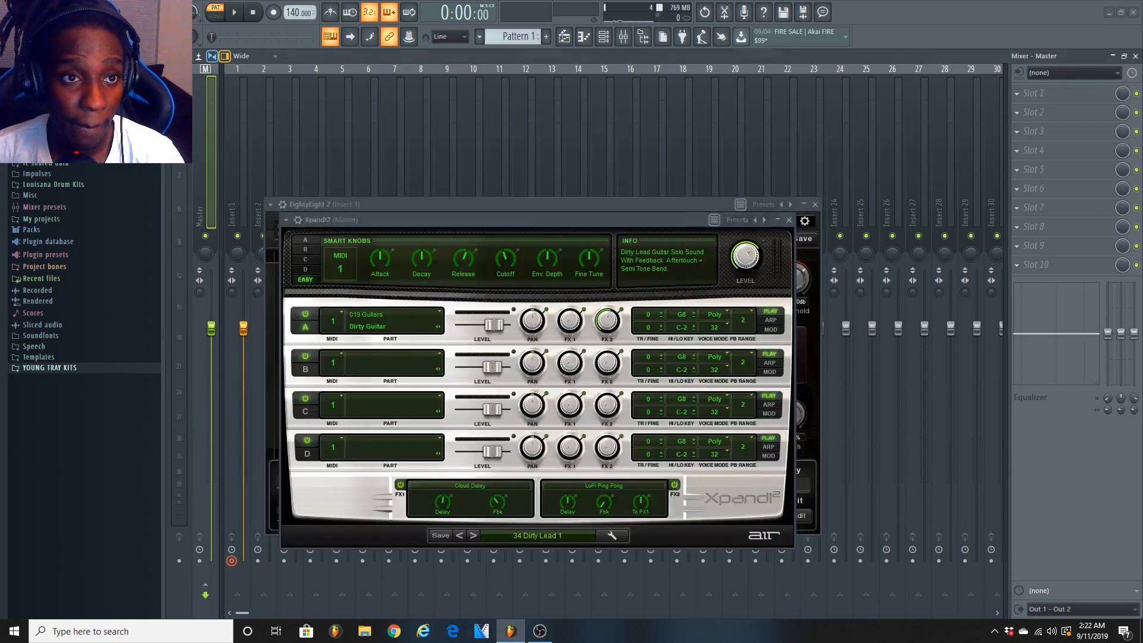
Turn on Reverse in the sample settings of the rendered Insert 1 clip on playlist Track 3
left_click(564, 37)
left_click_drag(468, 159, 368, 161)
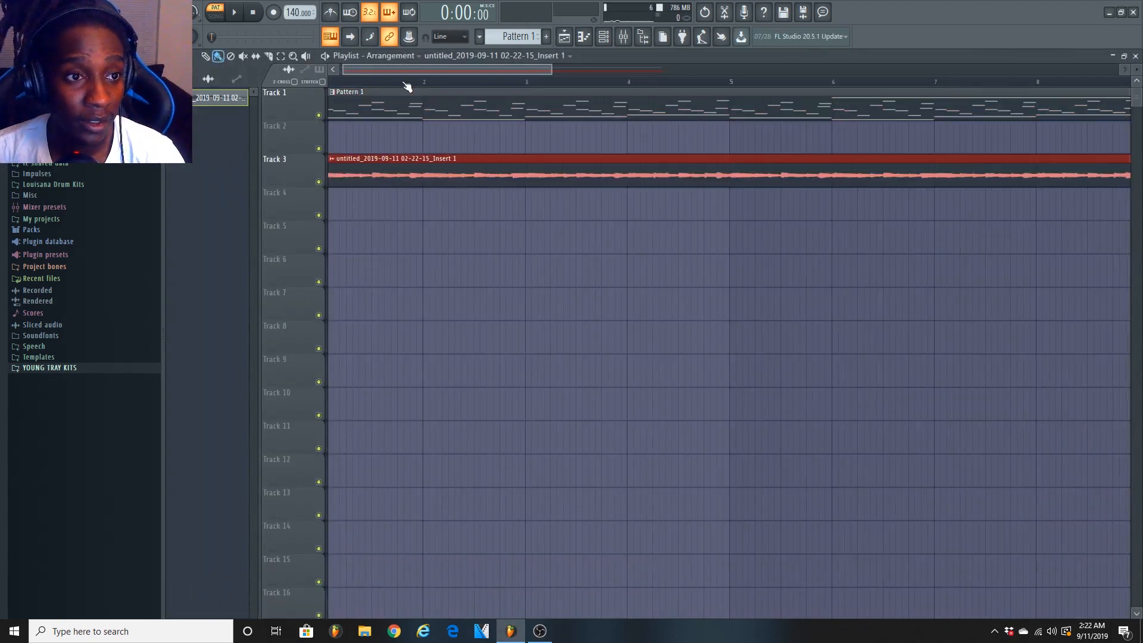
scroll(407, 87, "down", 3)
left_click(189, 58)
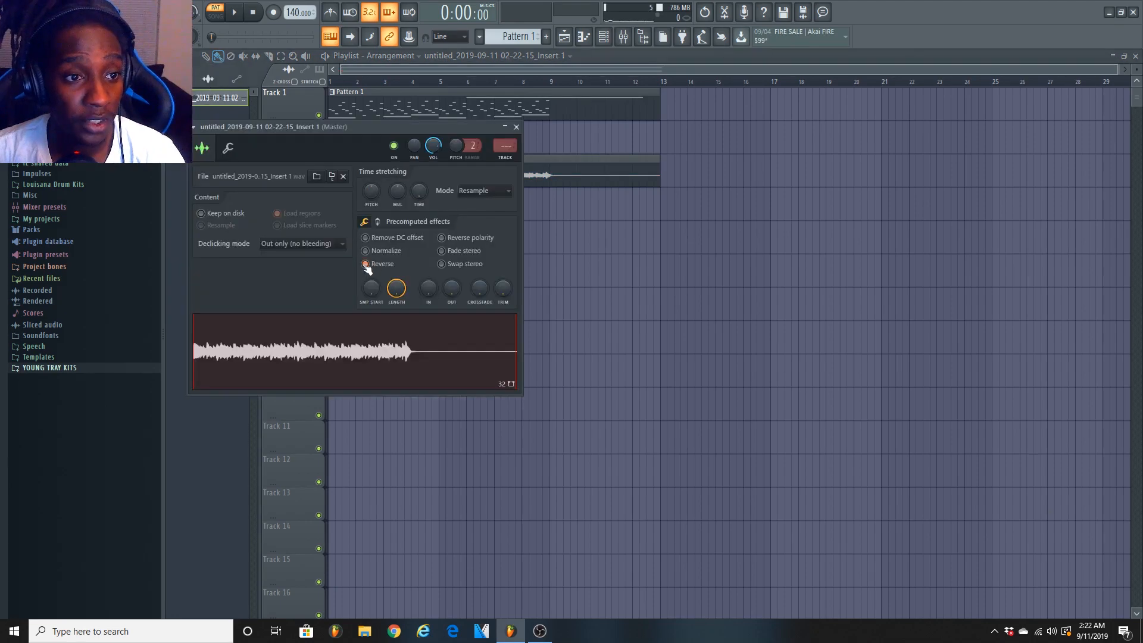
left_click(516, 127)
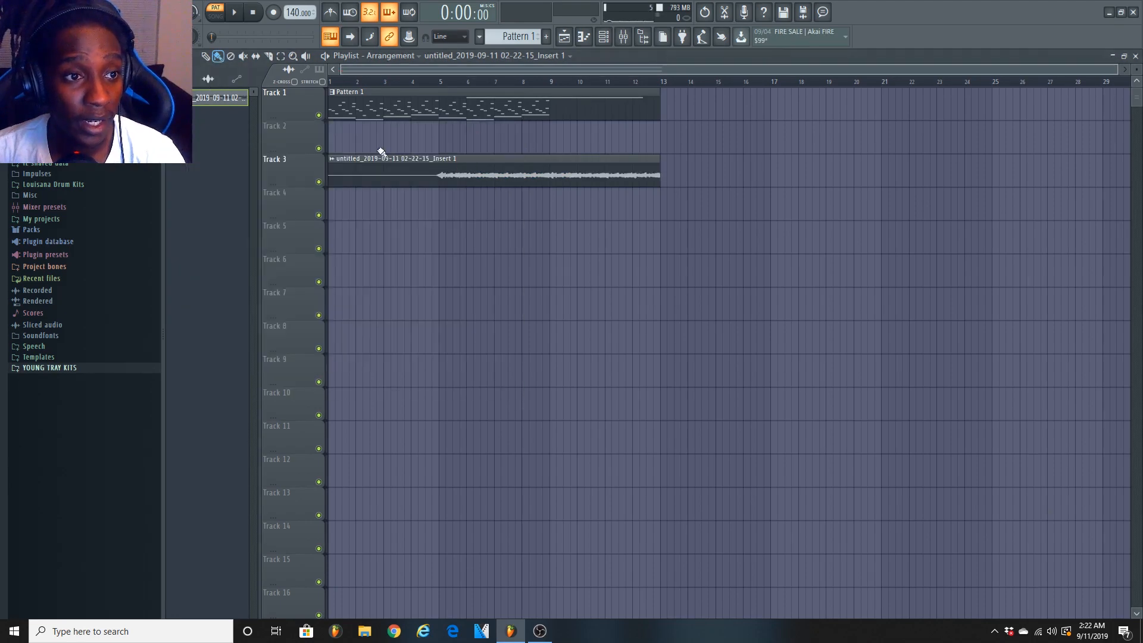
Trim the silent first four bars off the reversed clip on Track 3 and move it to start at bar 1
left_click(189, 58)
left_click(208, 113)
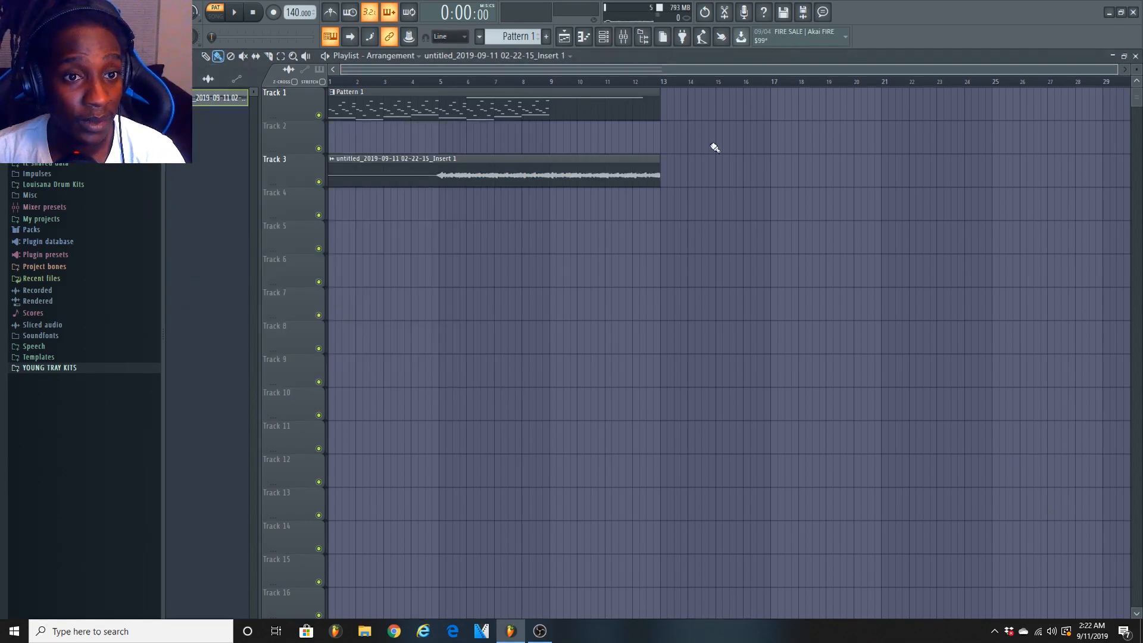
scroll(663, 85, "up", 10)
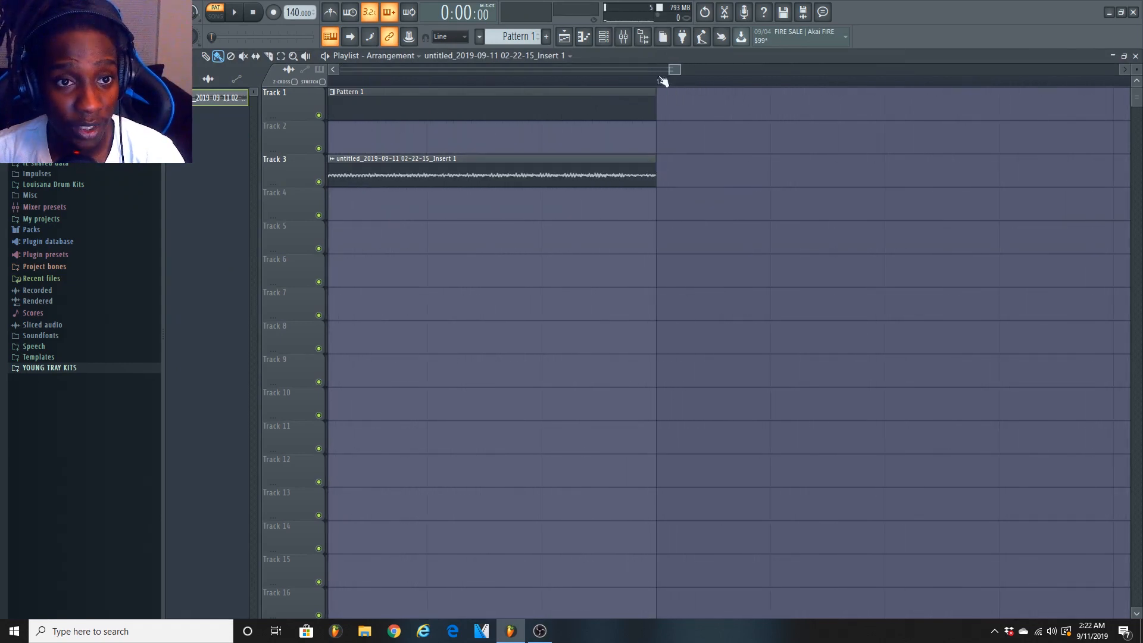
scroll(662, 81, "down", 8)
left_click_drag(677, 70, 457, 78)
left_click_drag(360, 185, 200, 175)
scroll(679, 158, "down", 5)
Mute Track 1 in the playlist and play back the reversed clip in song mode
left_click(318, 115)
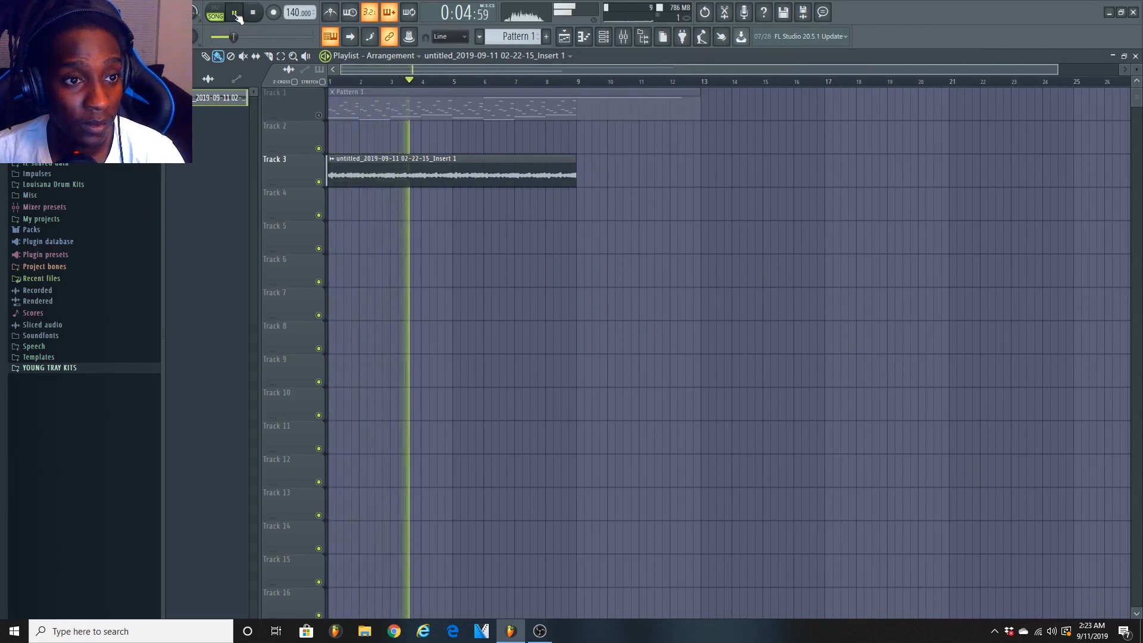
left_click(236, 15)
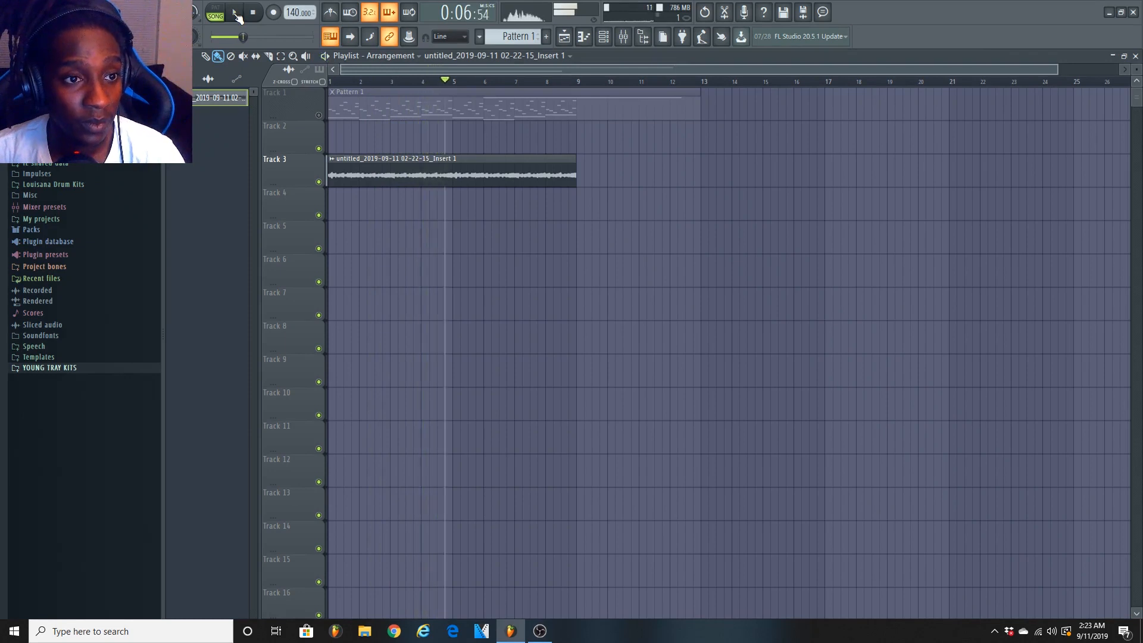
Time-stretch the reversed clip on Track 3 to twice its length, ending at bar 17, and play it back
double_click(360, 177)
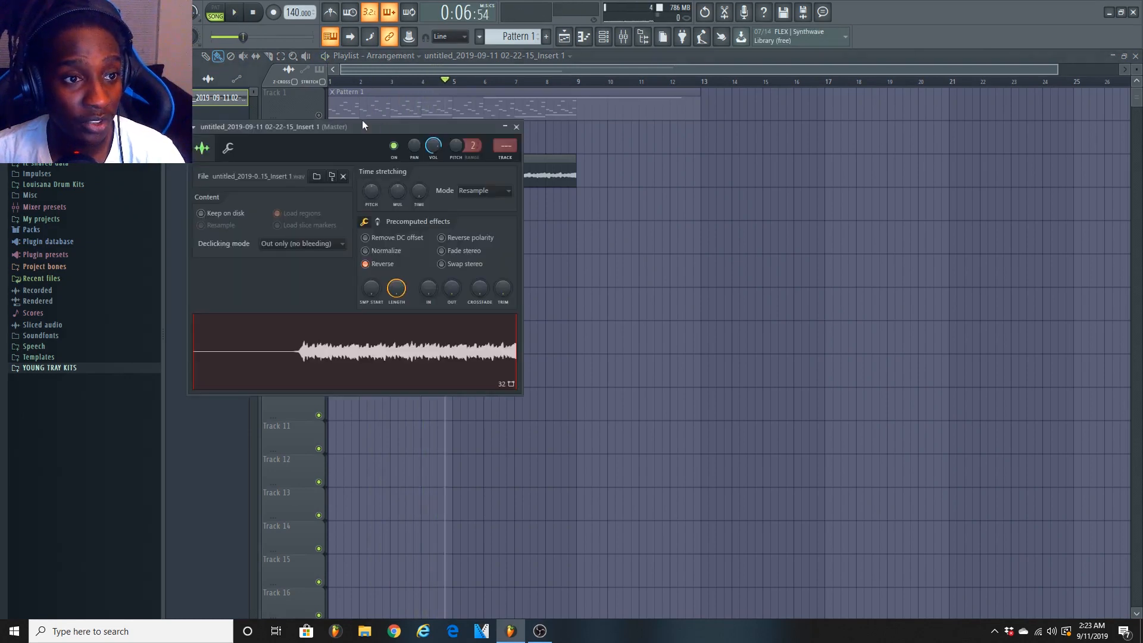
left_click_drag(362, 122, 662, 276)
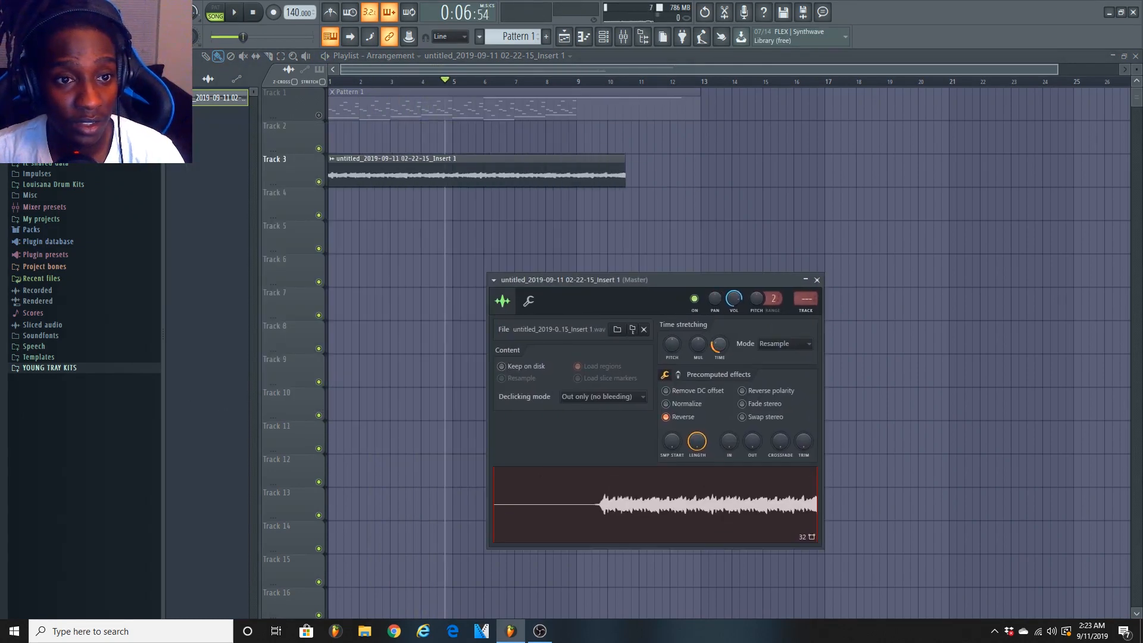
left_click_drag(719, 343, 719, 326)
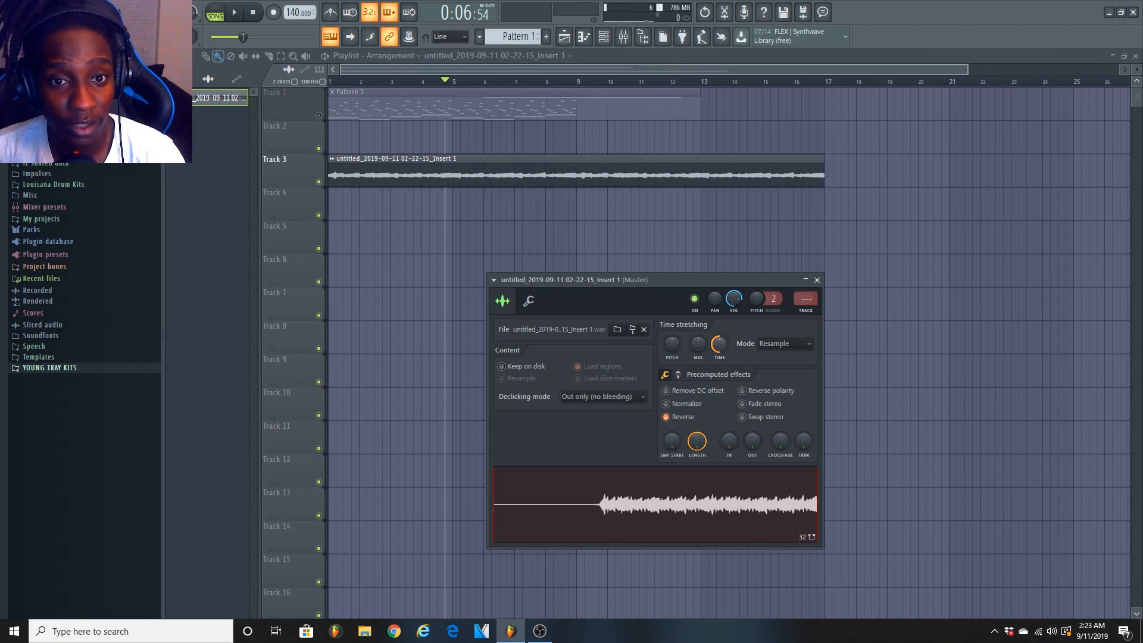
left_click(233, 14)
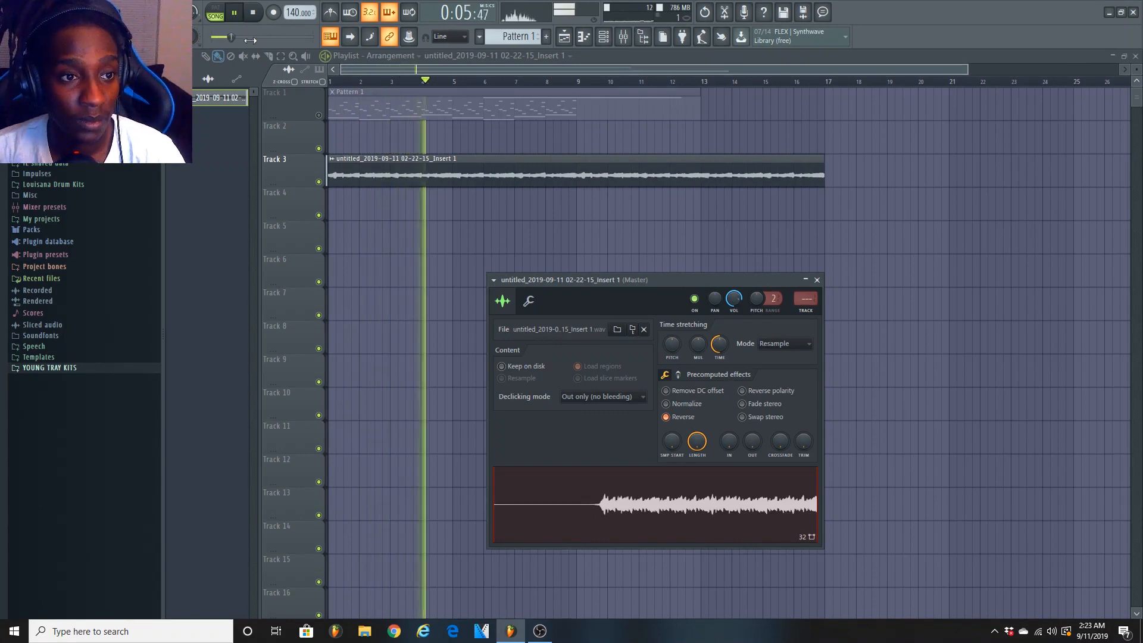
left_click(238, 13)
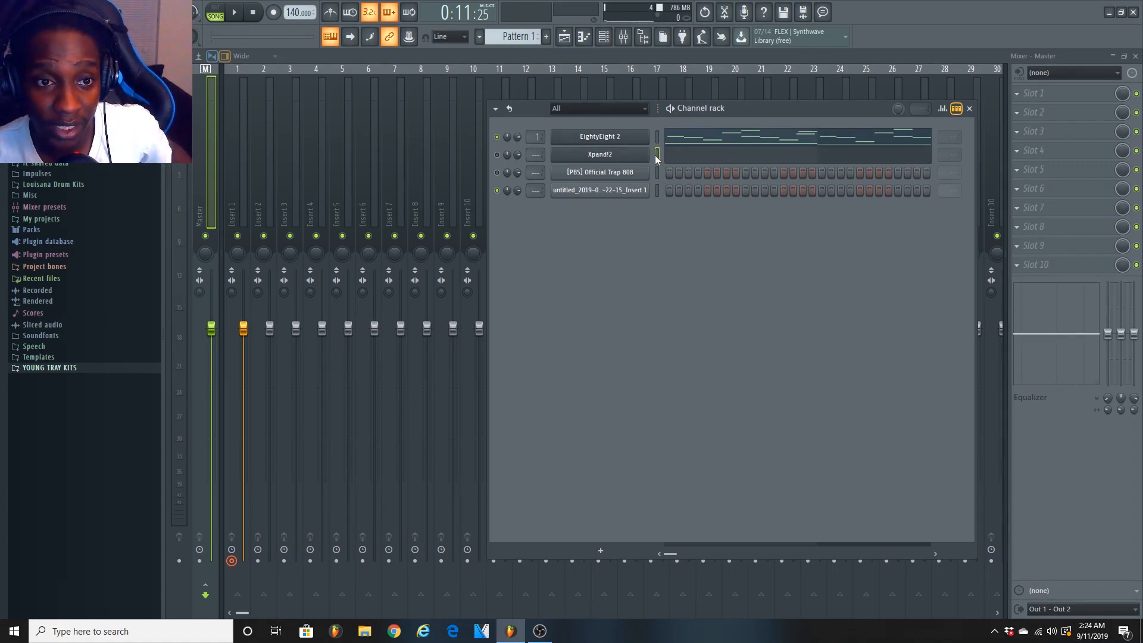
Paste the EightyEight 2 melody into the Xpand!2 channel and show it in the piano roll
key("ctrl+v")
left_click(722, 159)
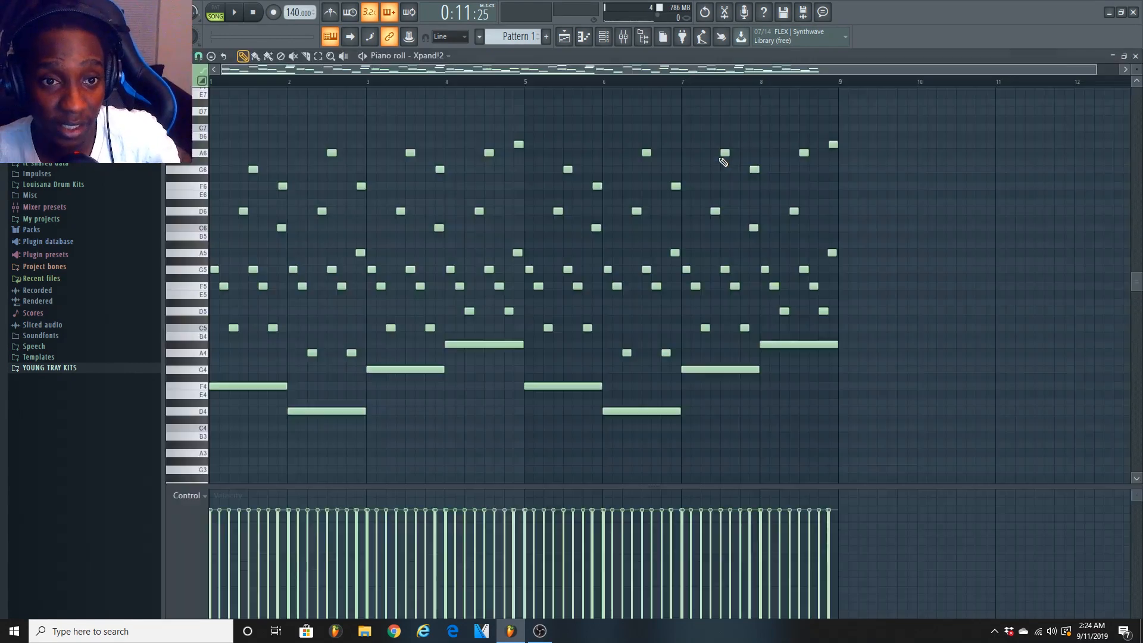
Load the Huge Pads preset +34 The Bigger Story in Xpand!2 and play the pattern with EightyEight 2
left_click(604, 37)
left_click(589, 156)
left_click(520, 539)
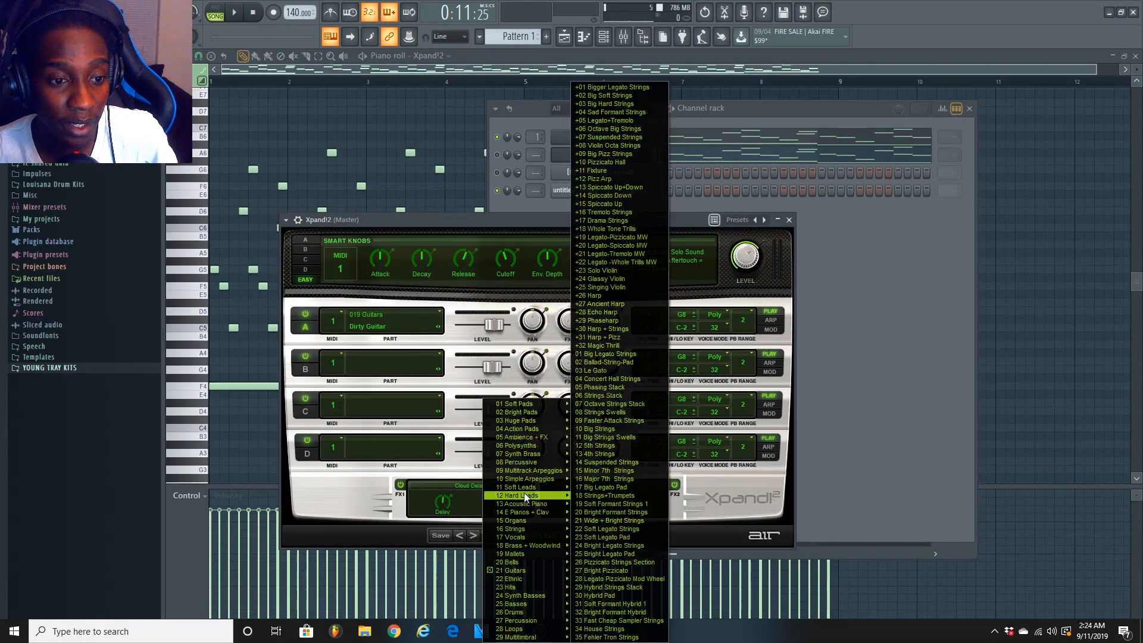
mouse_move(538, 423)
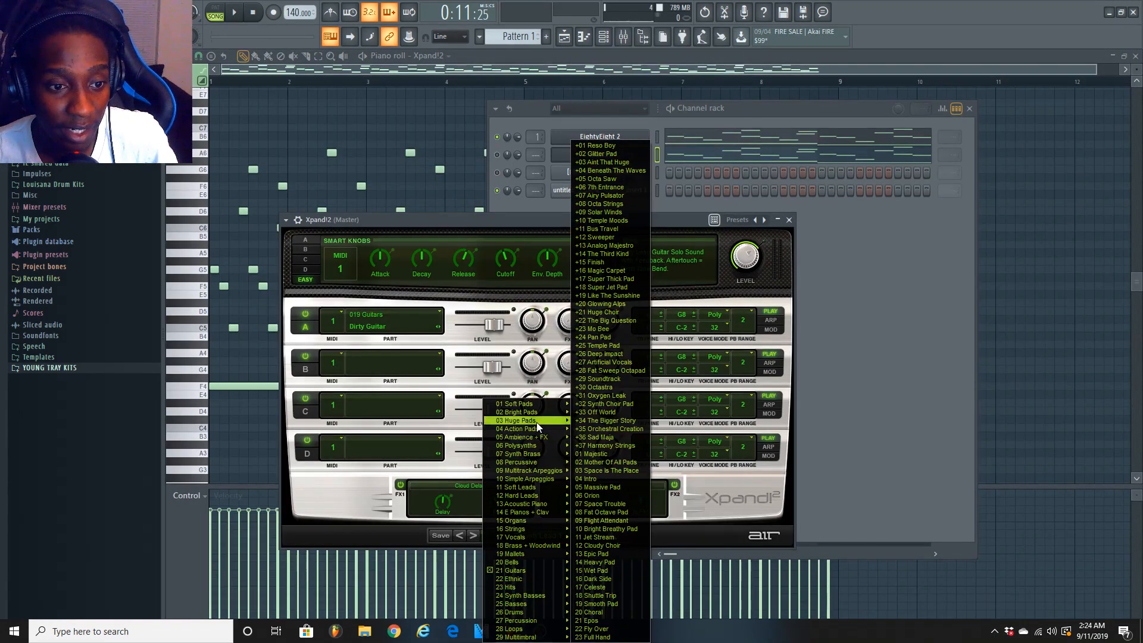
left_click(617, 421)
key("space")
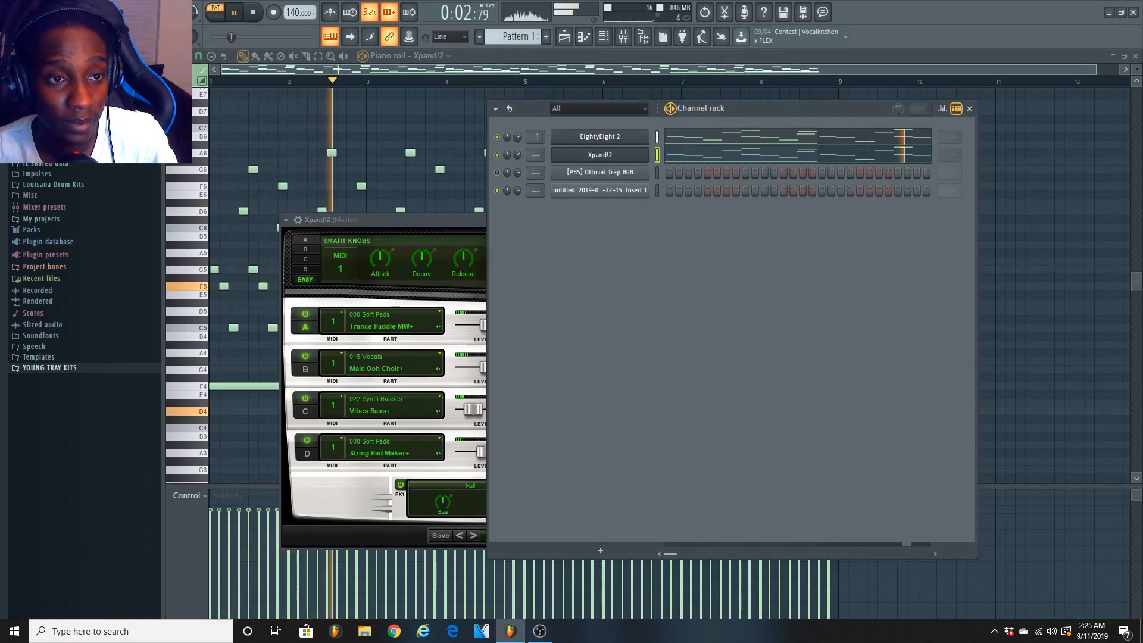
Flip the melody horizontally again in both EightyEight 2 and Xpand!2, and play the two channels together
left_click(458, 219)
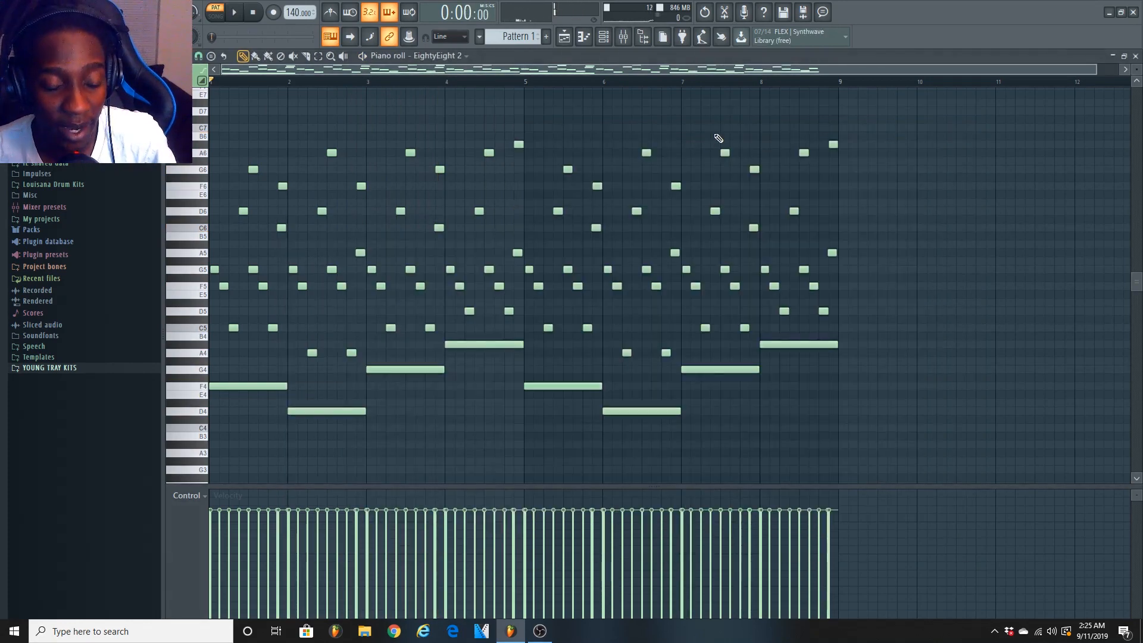
key("F6")
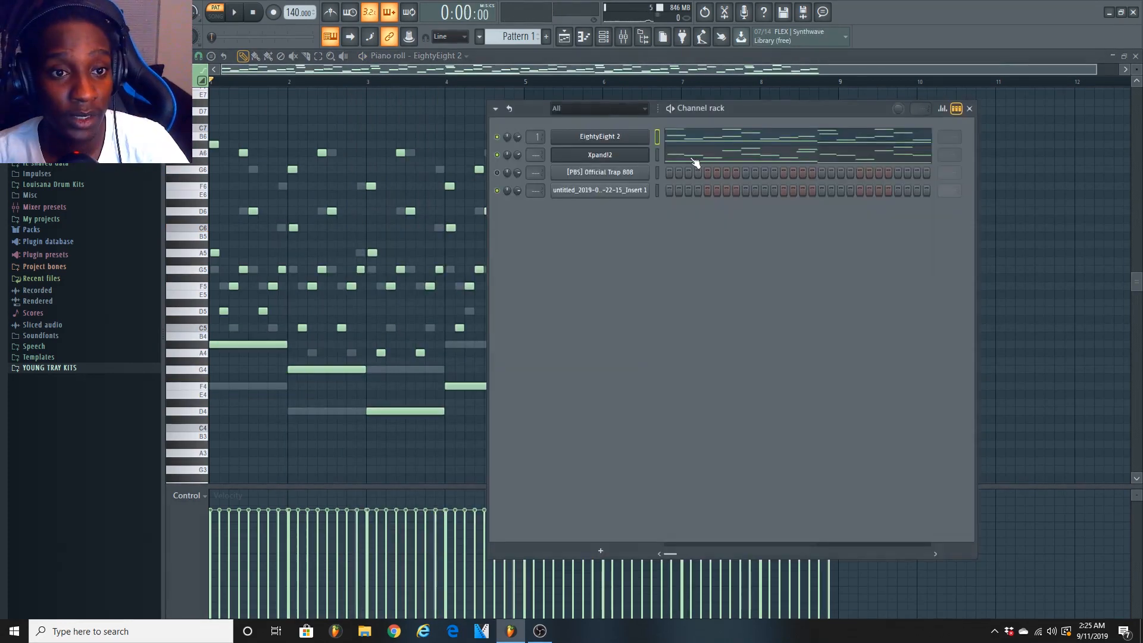
left_click(695, 162)
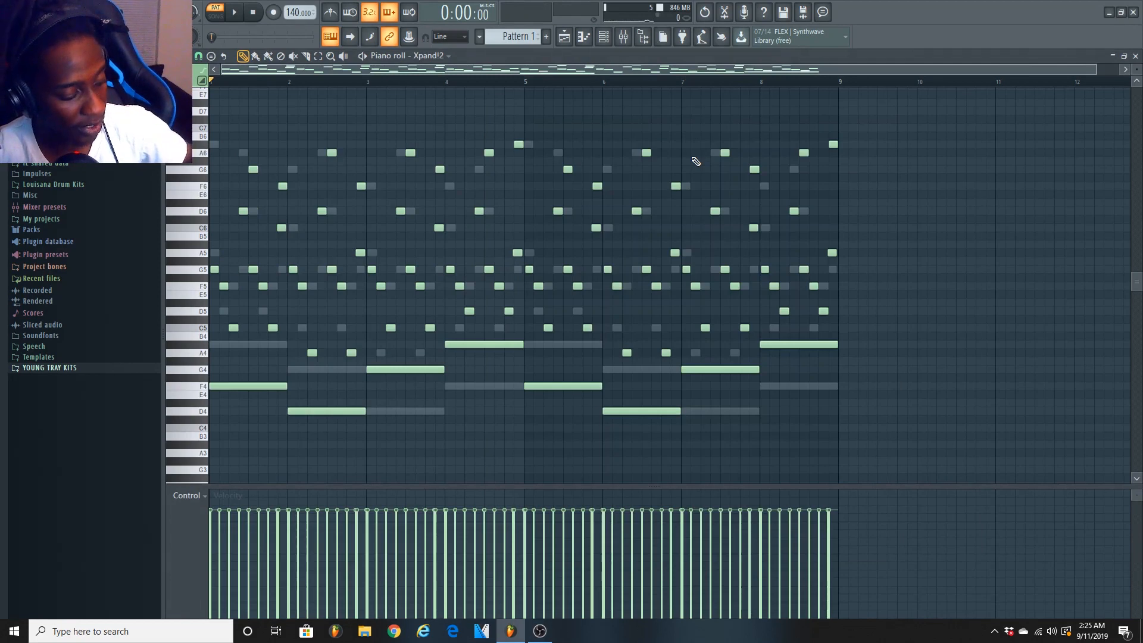
key("space")
left_click(603, 37)
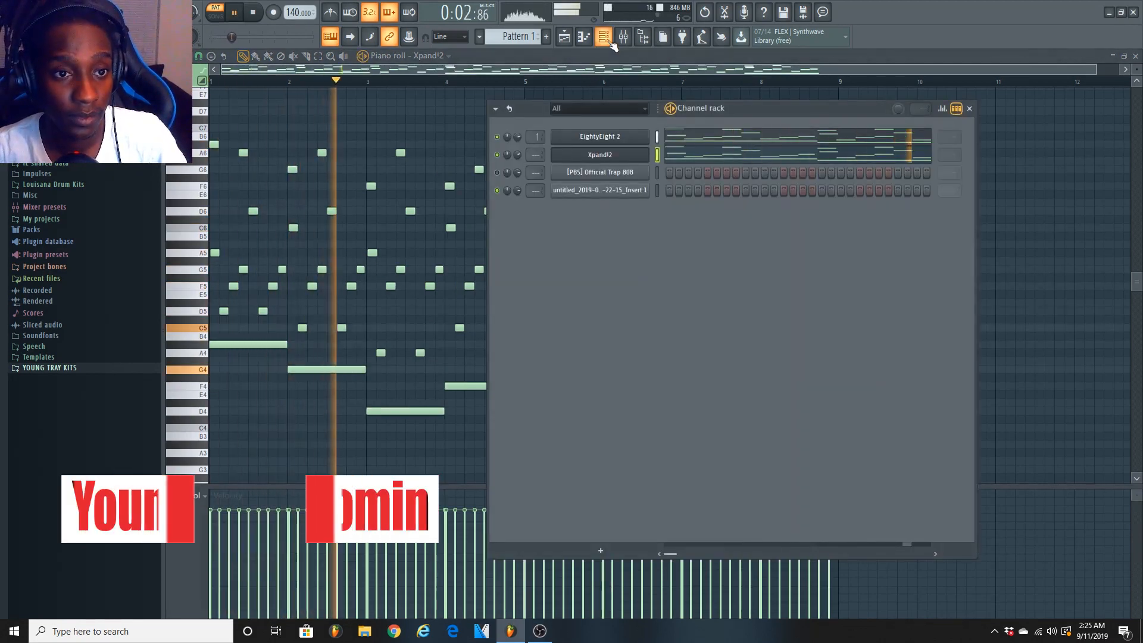
Remove the rendered audio clip's channel and open the volume envelope settings of [PBS] Official Trap 808
left_click(576, 159)
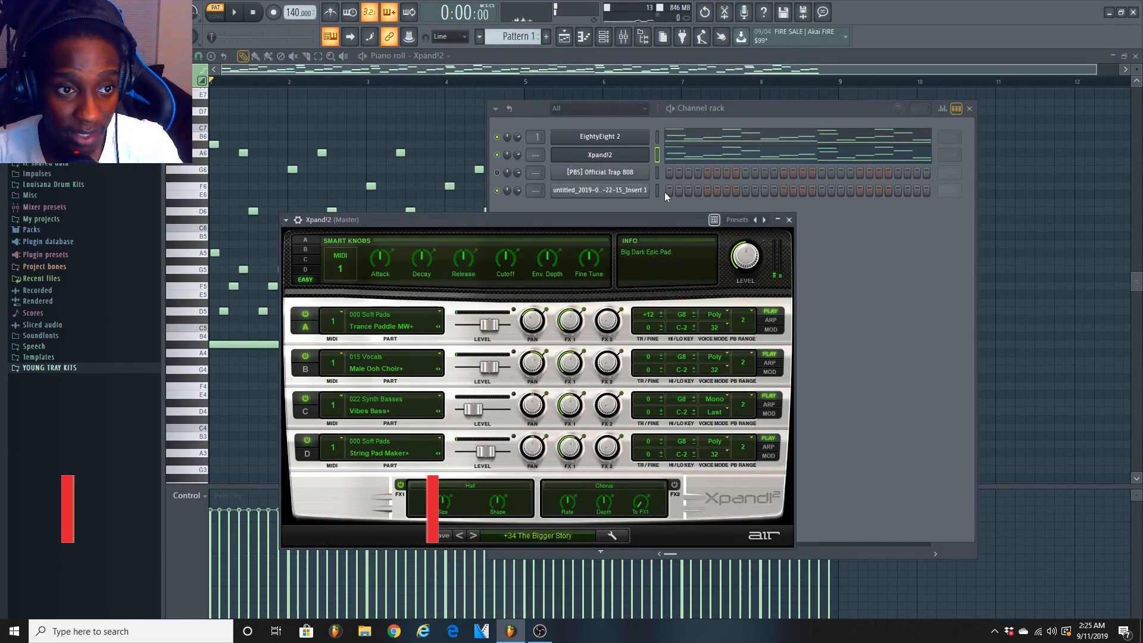
key("space")
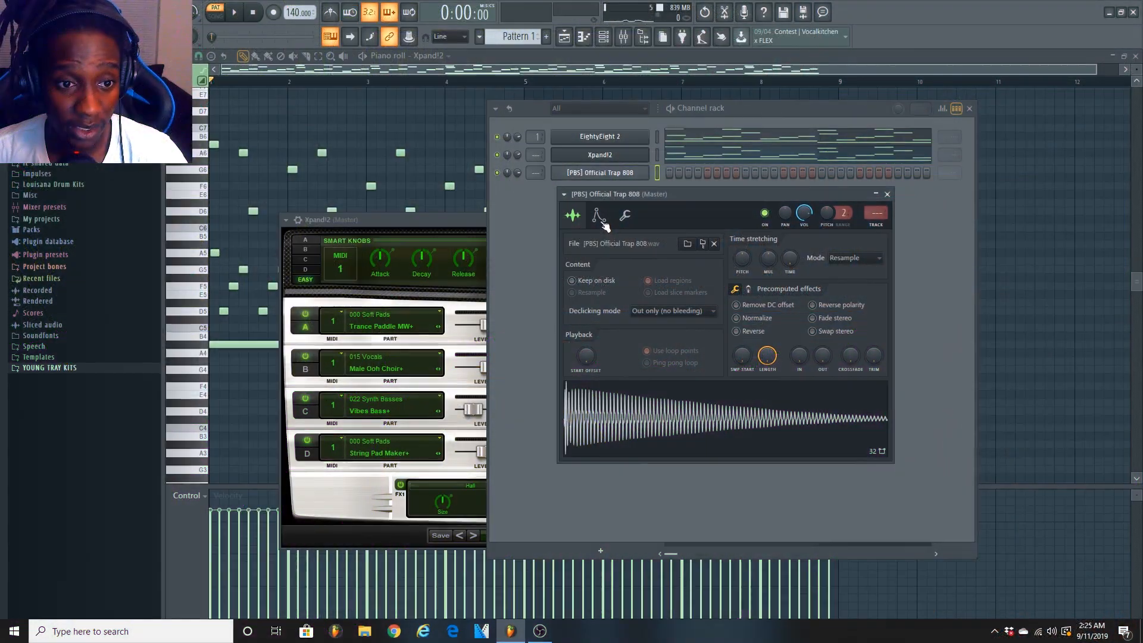
left_click(599, 215)
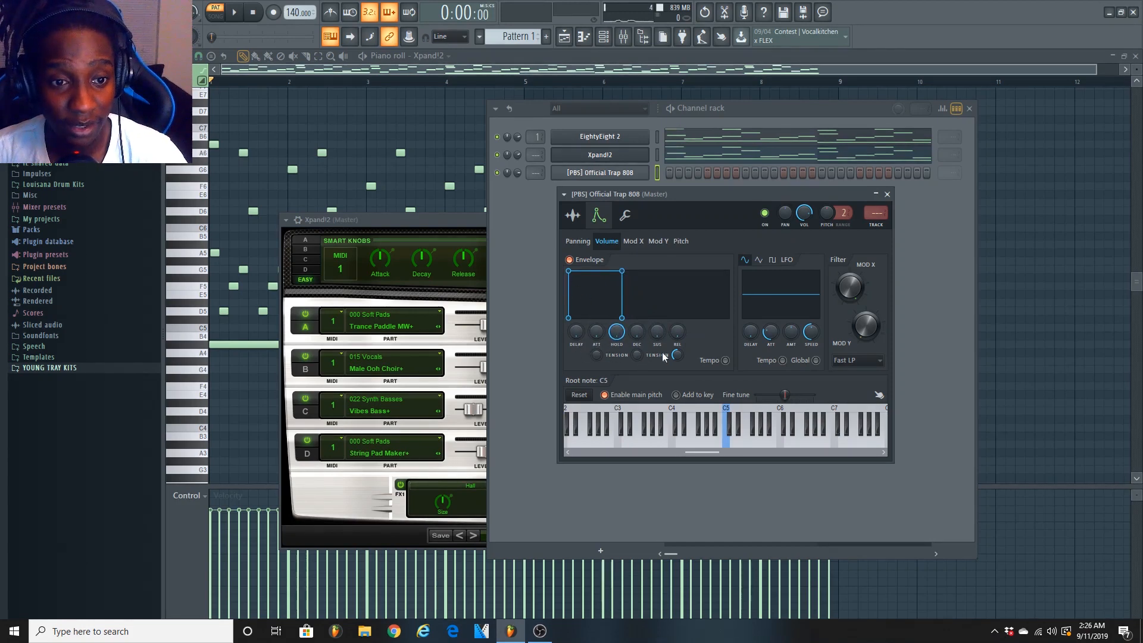
Enter one-bar 808 notes D5, B4, F#4 and A4 in bars 1 to 4 of the 808's piano roll and play them back
right_click(656, 169)
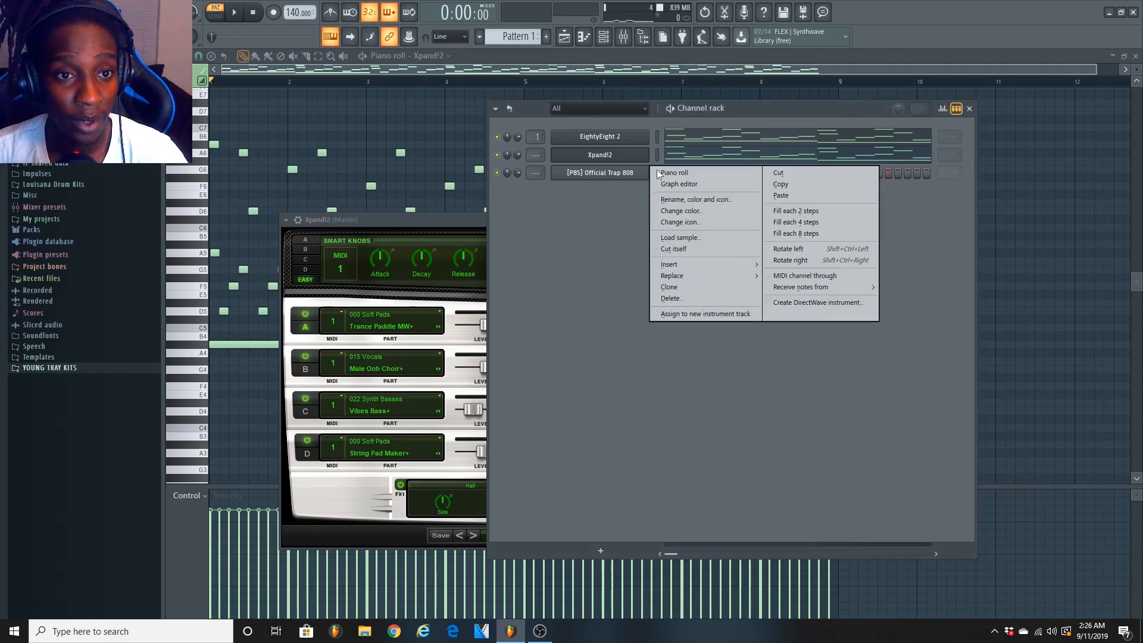
left_click(675, 174)
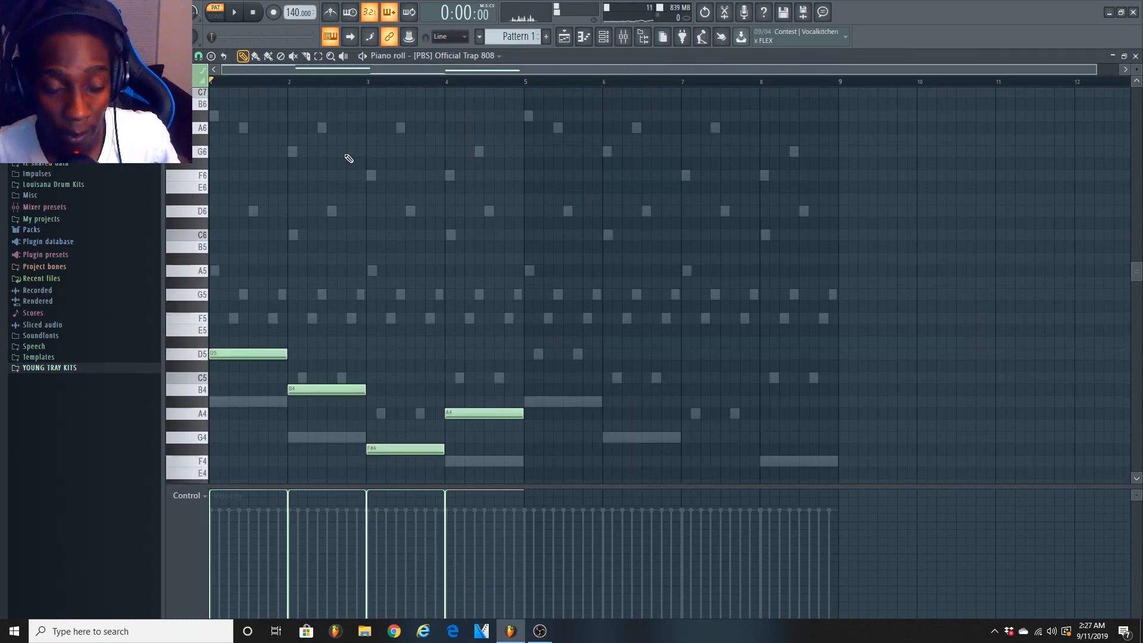
key("space")
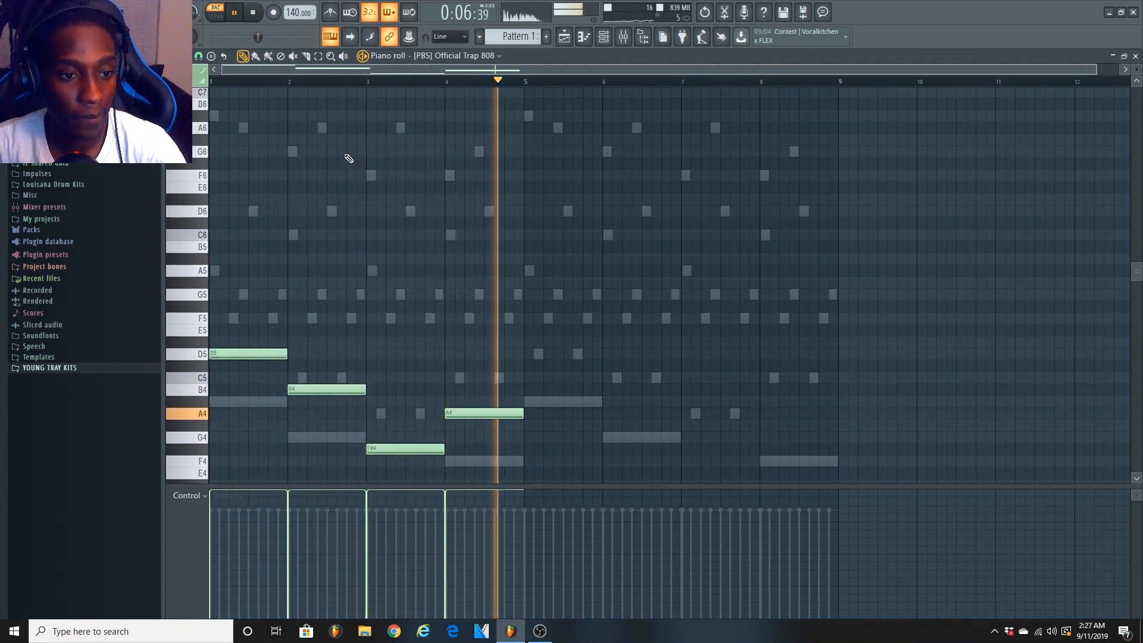
key("space")
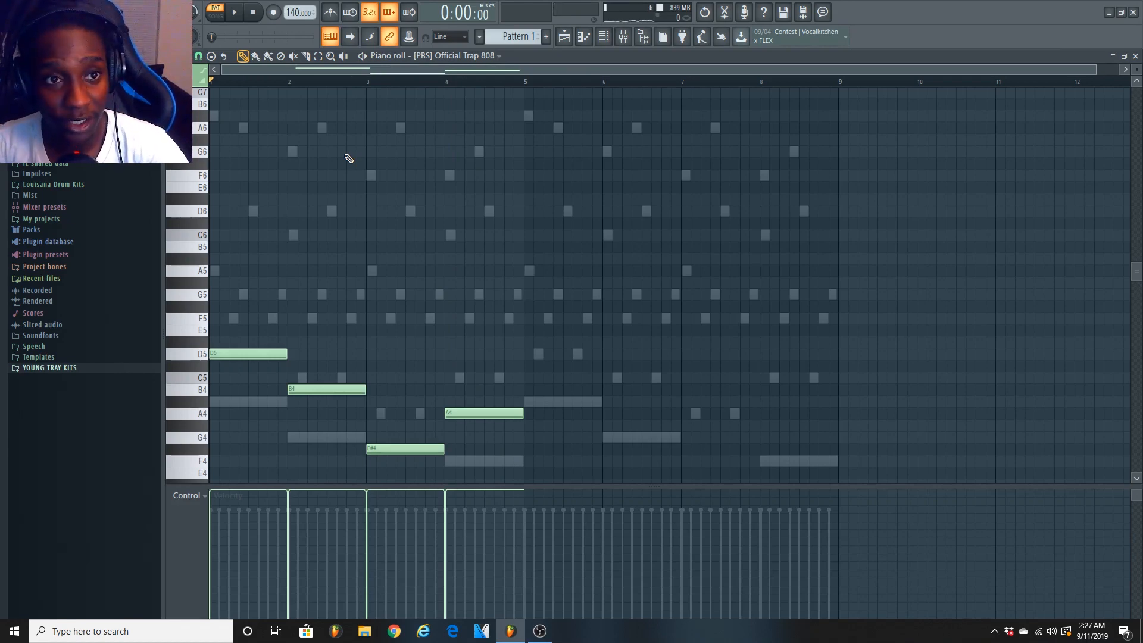
Shorten the 808's D5 note in bar 1 to about half a beat and play it back
left_click(604, 37)
left_click(595, 173)
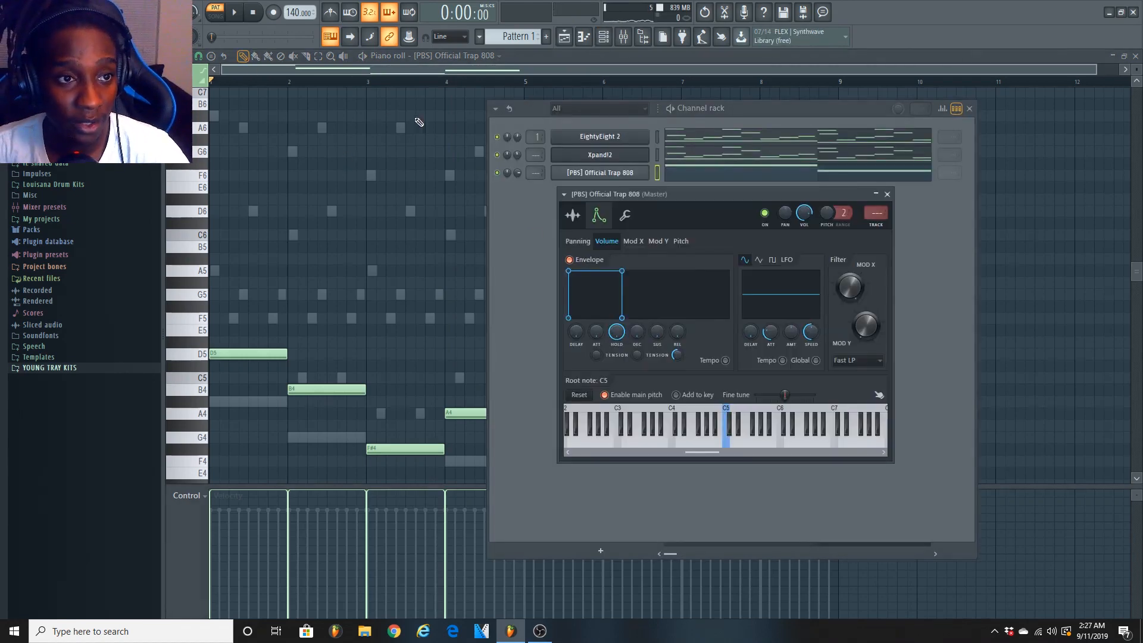
left_click(334, 70)
scroll(296, 87, "up", 3)
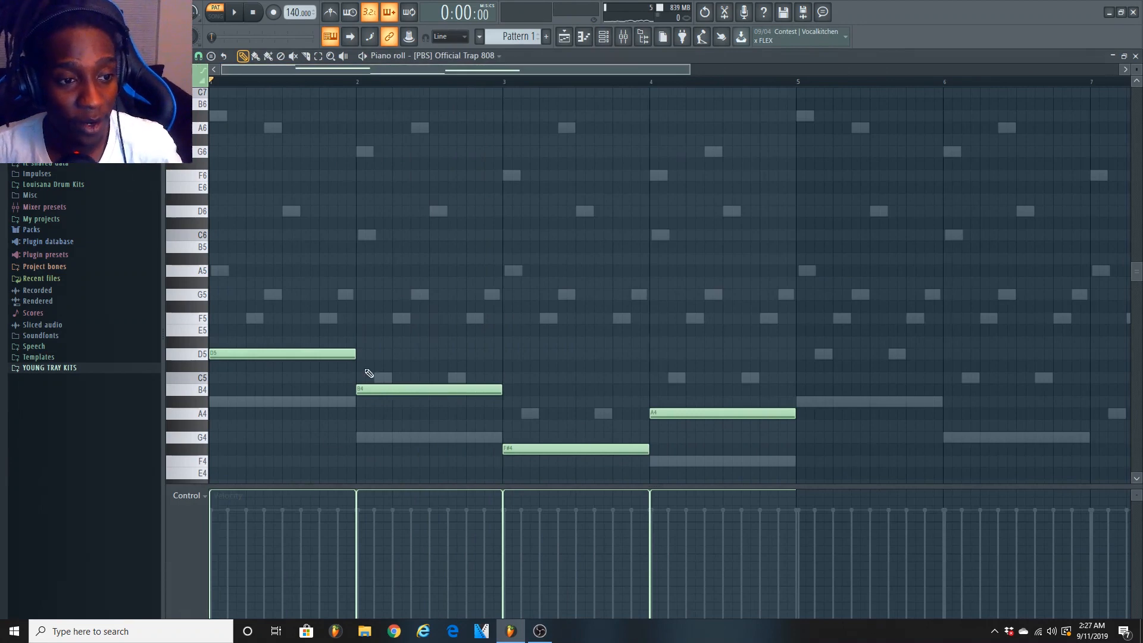
left_click_drag(356, 355, 225, 365)
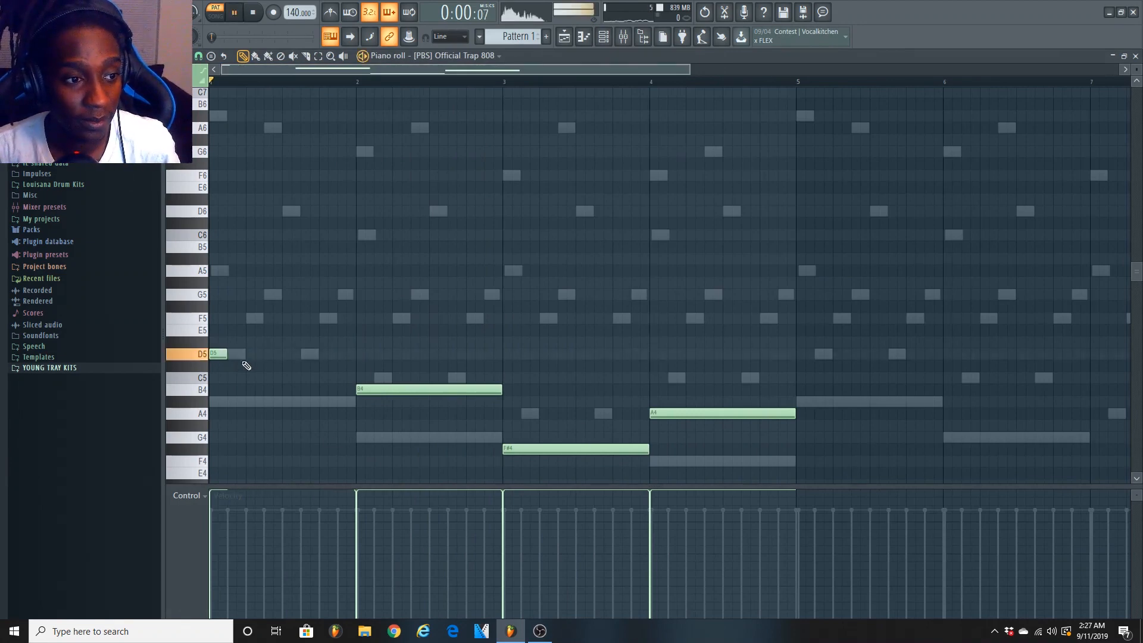
Add three repeated D5 notes in the second half of bar 1 in the 808 pattern and play it back
key("space")
left_click(285, 354)
left_click(294, 354)
left_click(303, 354)
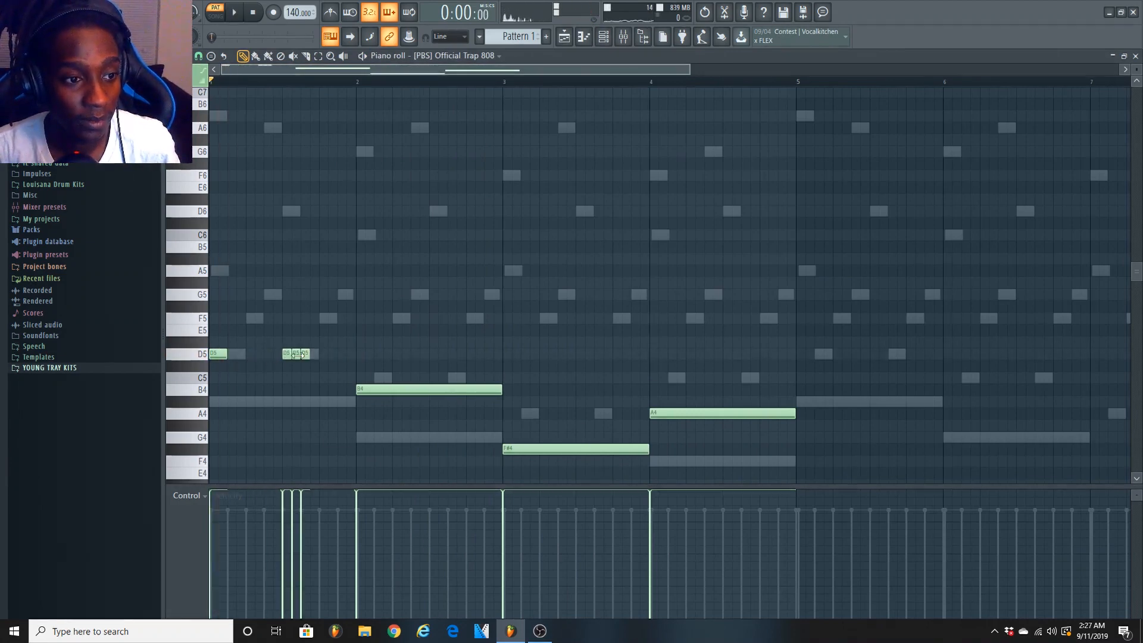
key("space")
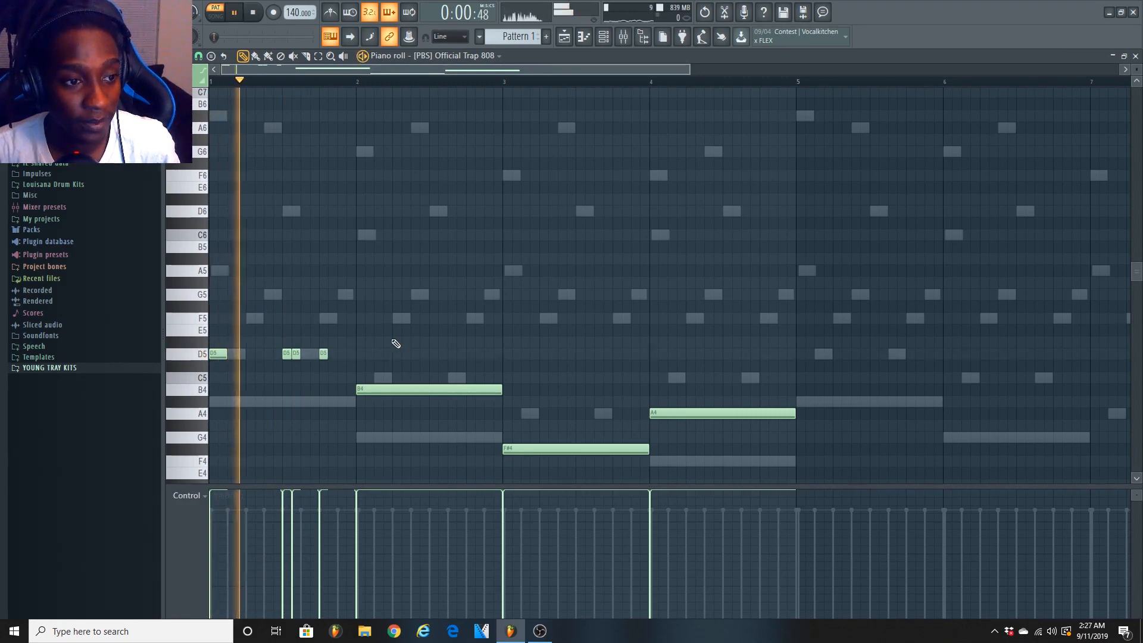
key("space")
key("space")
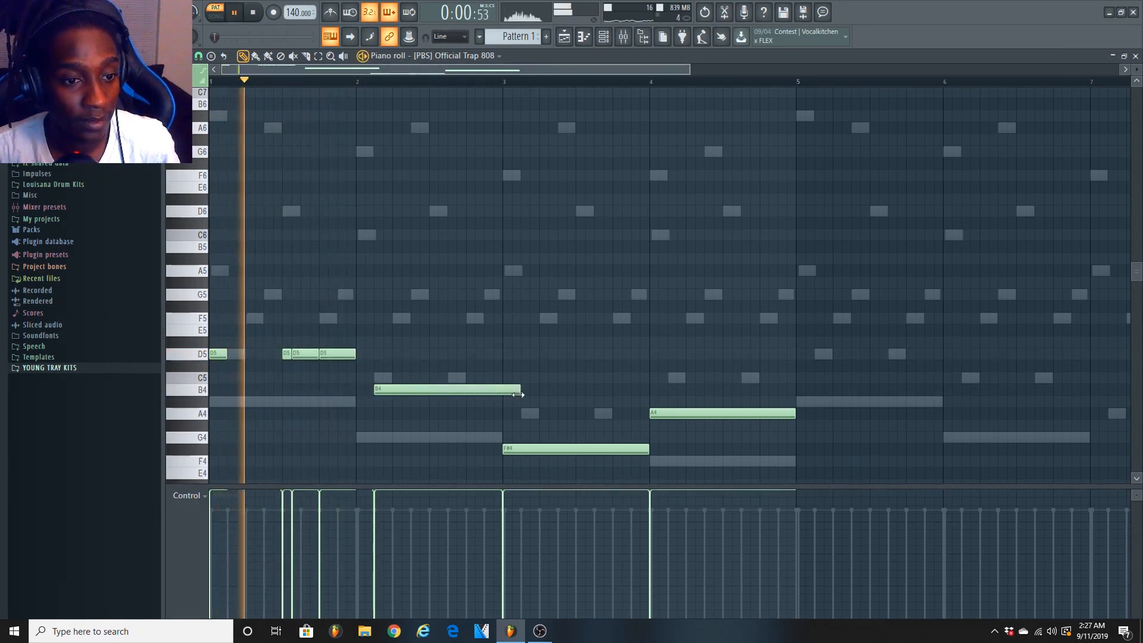
Divide the 808's B4 line in bar 2 into three B4 notes, with the last one ending at the bar line
left_click_drag(520, 392, 480, 398)
left_click(399, 391)
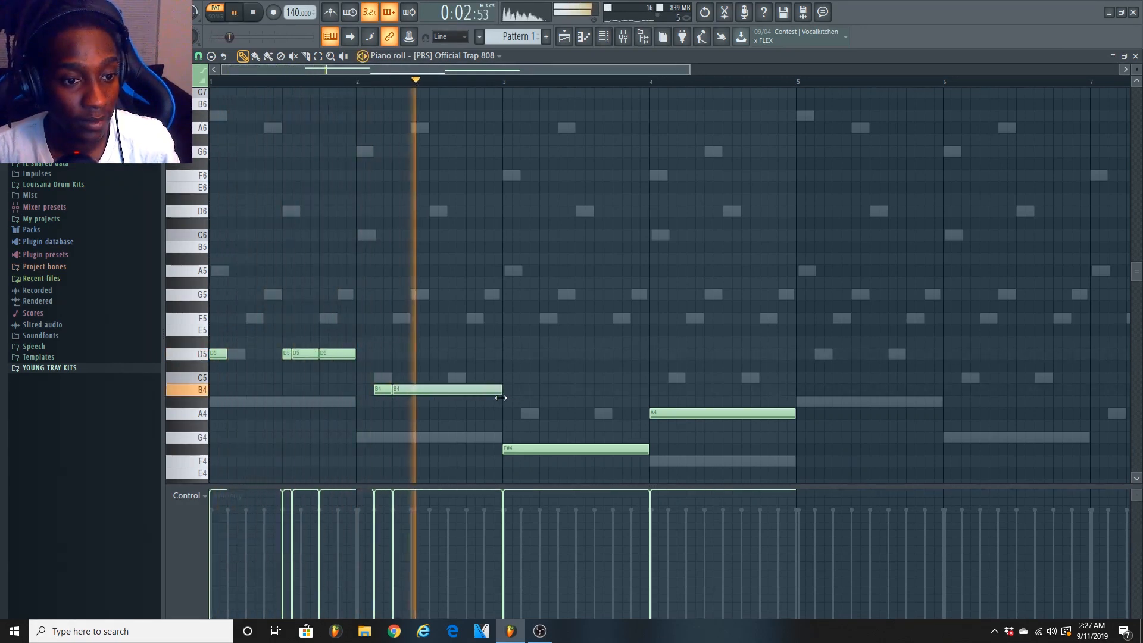
key("space")
key("space")
left_click(493, 390)
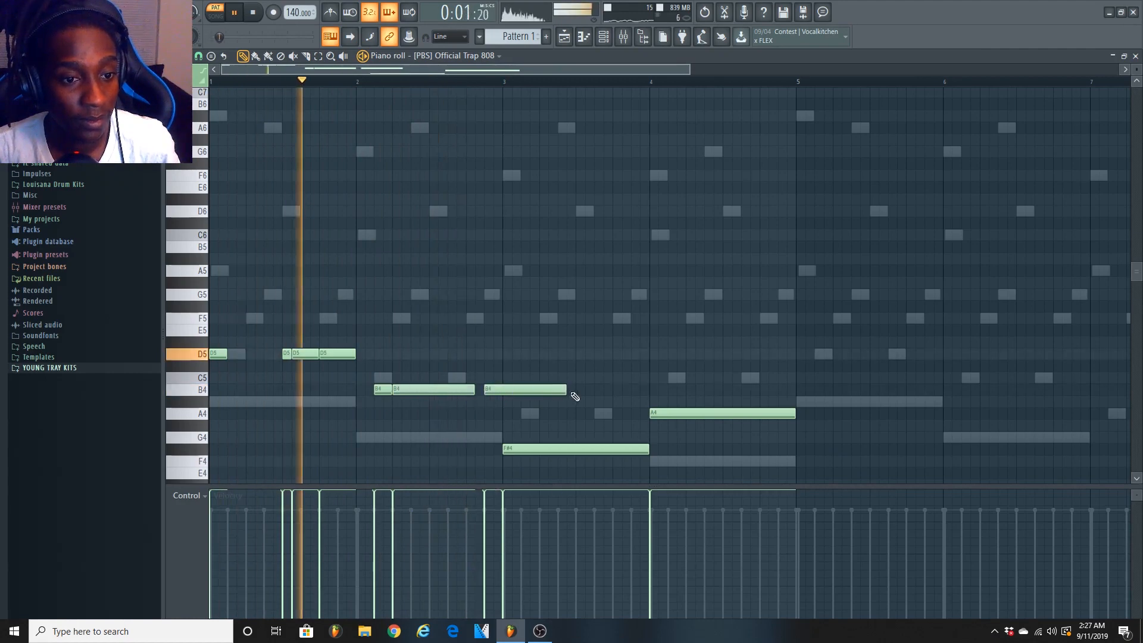
left_click_drag(566, 392, 500, 396)
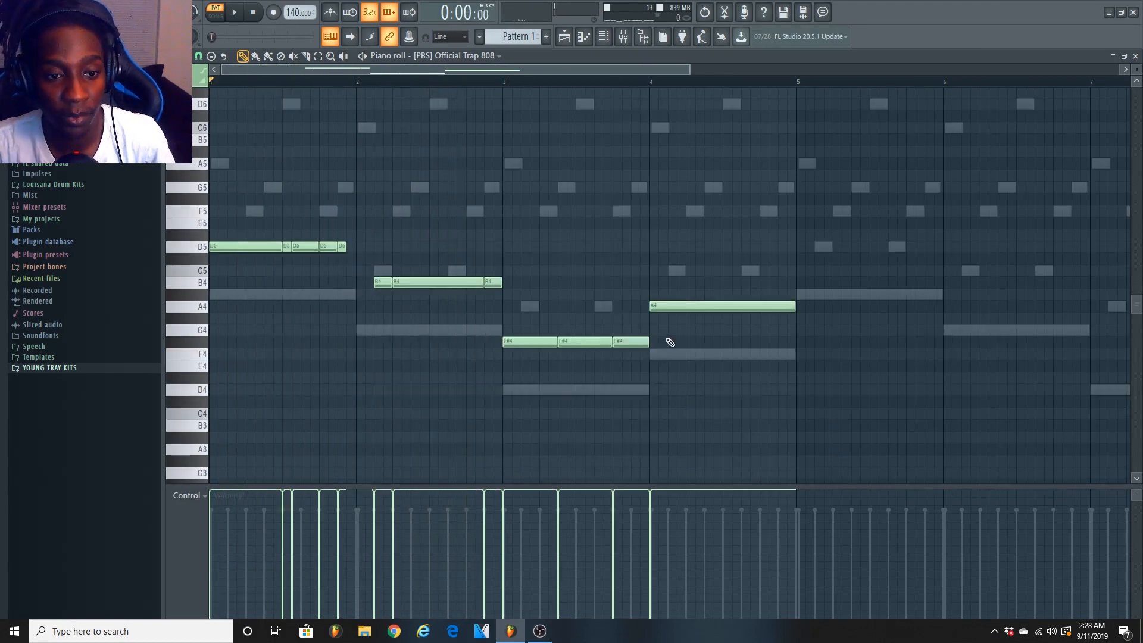
Chop the last F#4 note of bar 3 into short repeats with the arpeggiator, remove the trailing repeats and play it back
left_click_drag(679, 326, 645, 354)
key("alt+a")
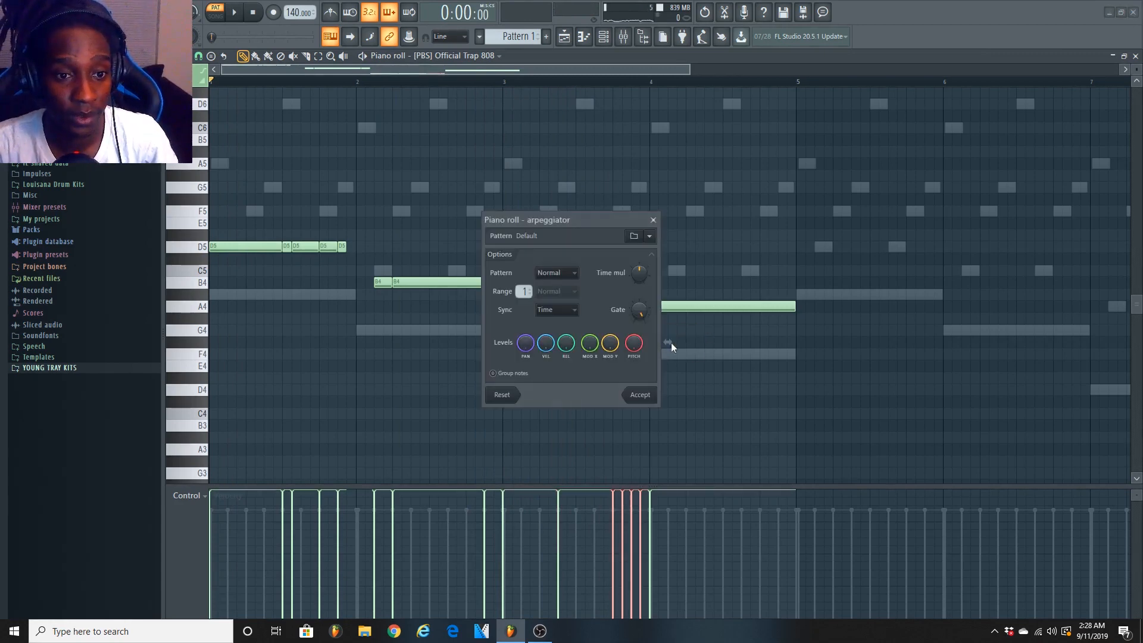
left_click_drag(582, 221, 853, 245)
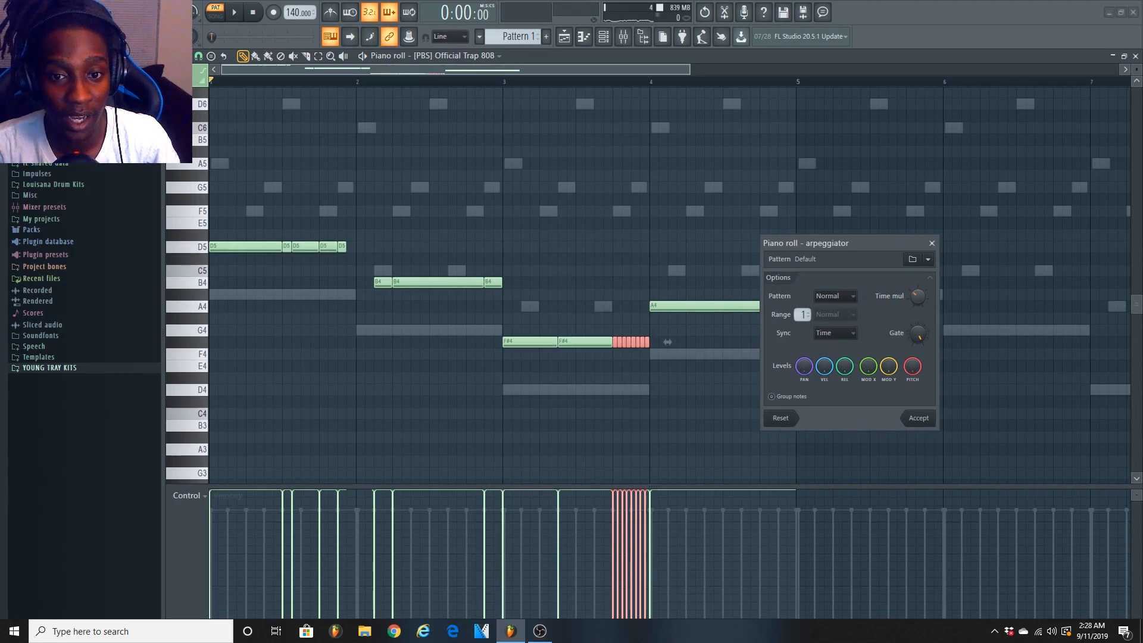
left_click_drag(917, 296, 918, 291)
left_click(918, 418)
right_click(637, 342)
key("space")
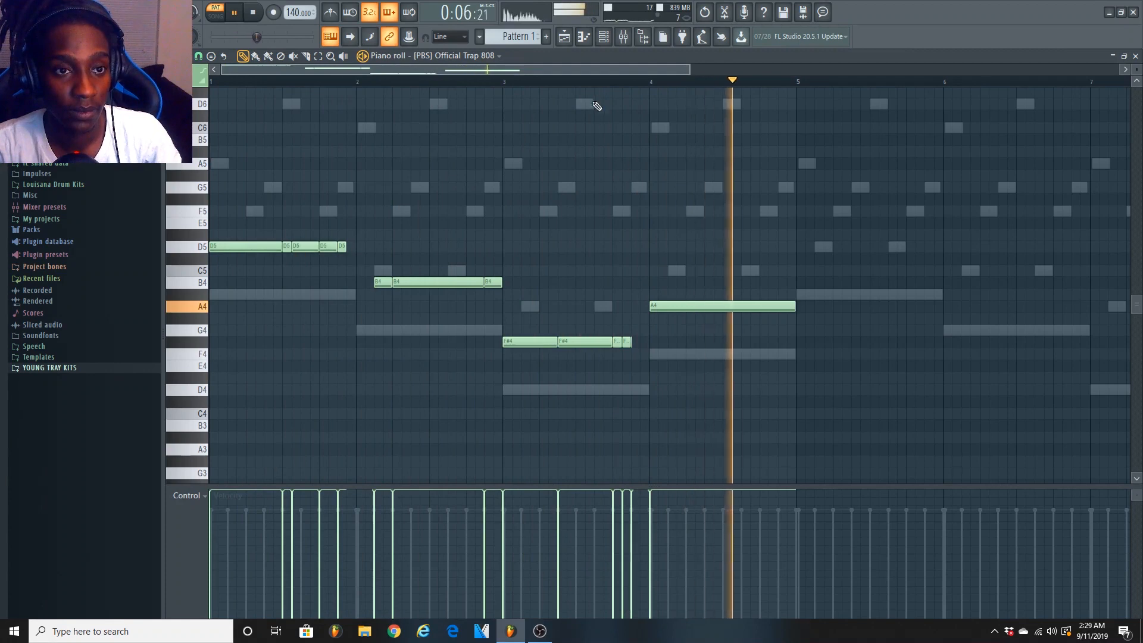
Set the piano roll snap to 1/3 step and shorten the short F#4 repeats at the end of bar 3 to that length
key("space")
scroll(591, 105, "up", 5)
left_click(198, 55)
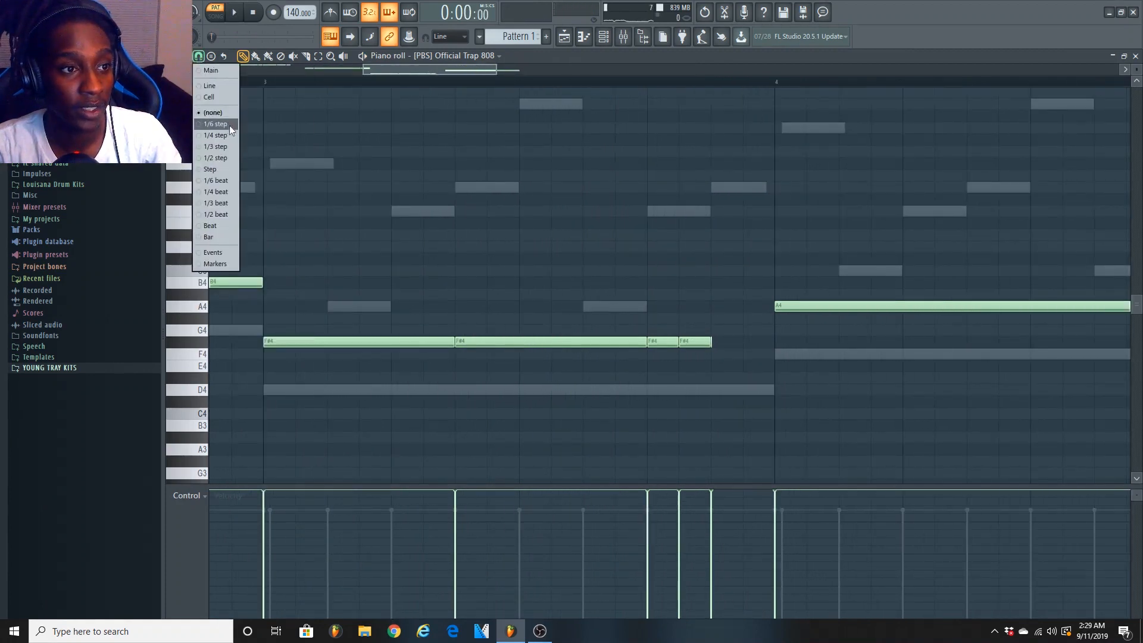
left_click(217, 148)
left_click_drag(678, 341, 657, 341)
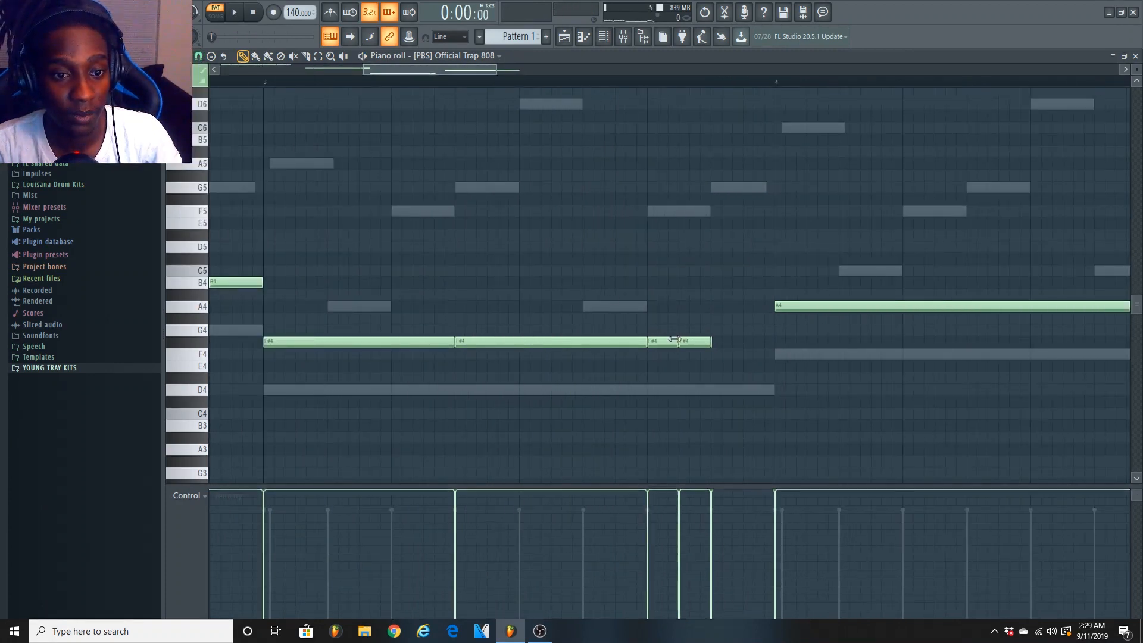
key("space")
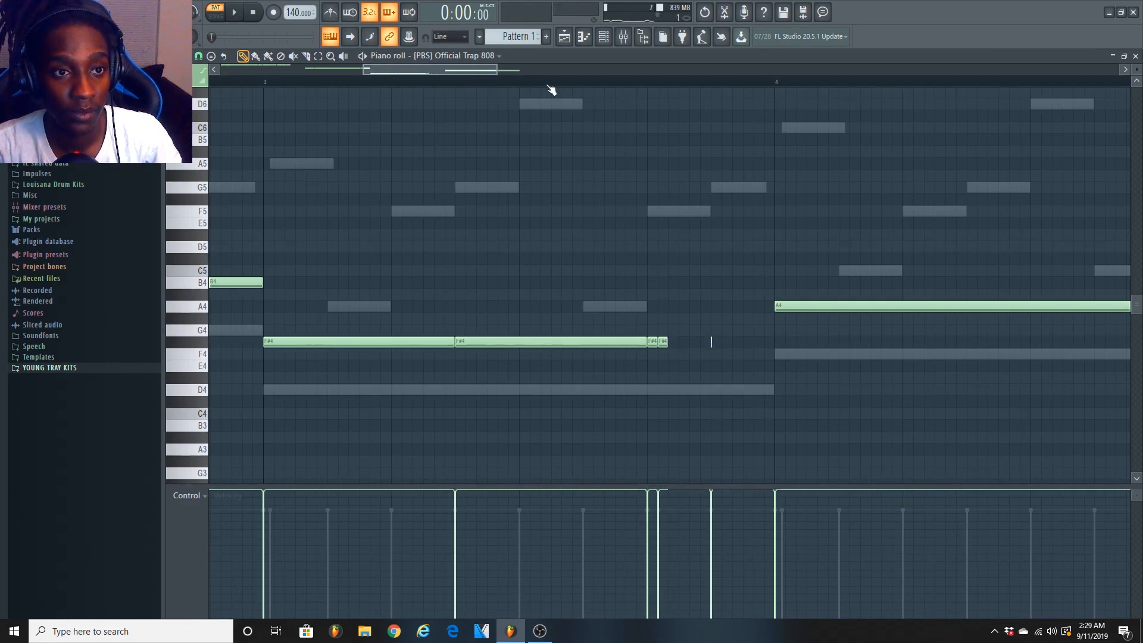
Add a third 1/3-step F#4 to the roll in bar 3 and lengthen the separate F#4 note after it
key("space")
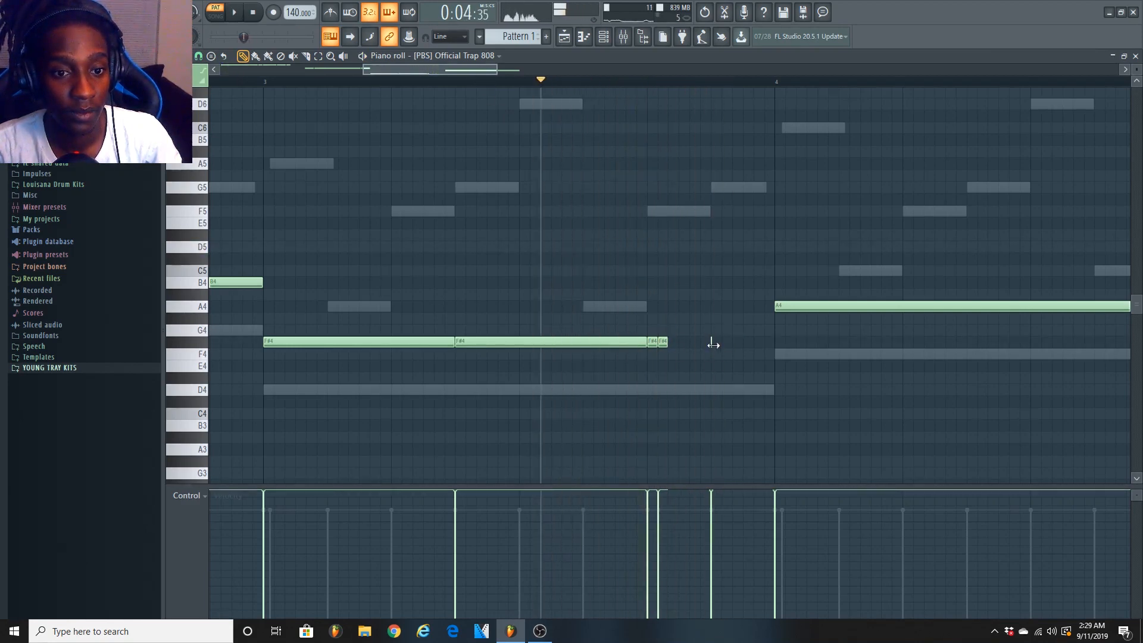
left_click_drag(720, 343, 722, 343)
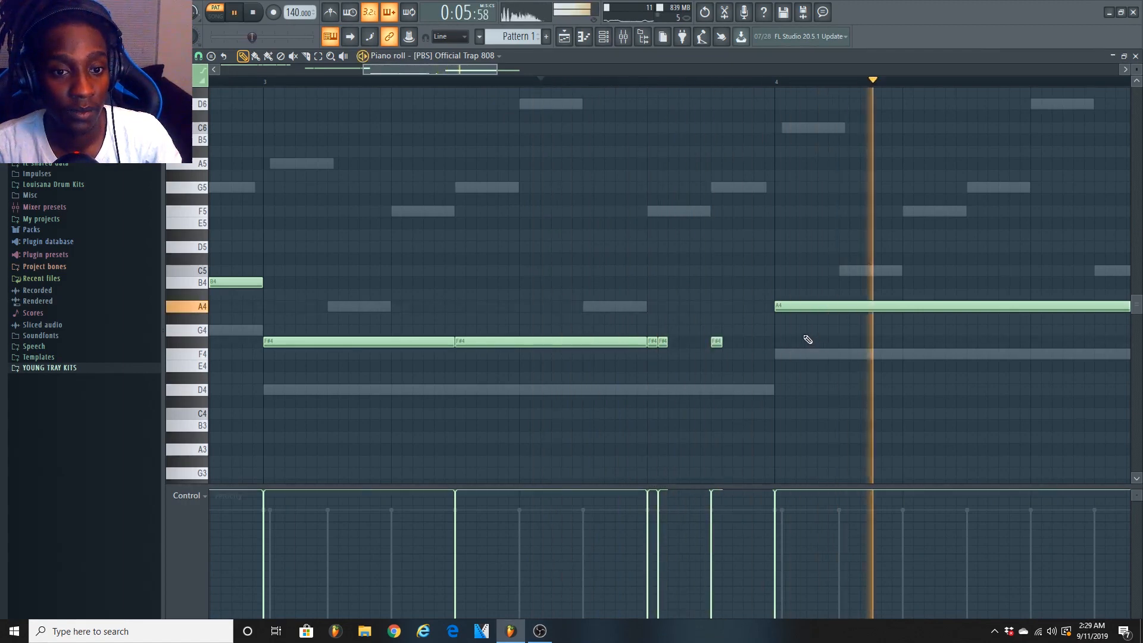
left_click(673, 342)
key("space")
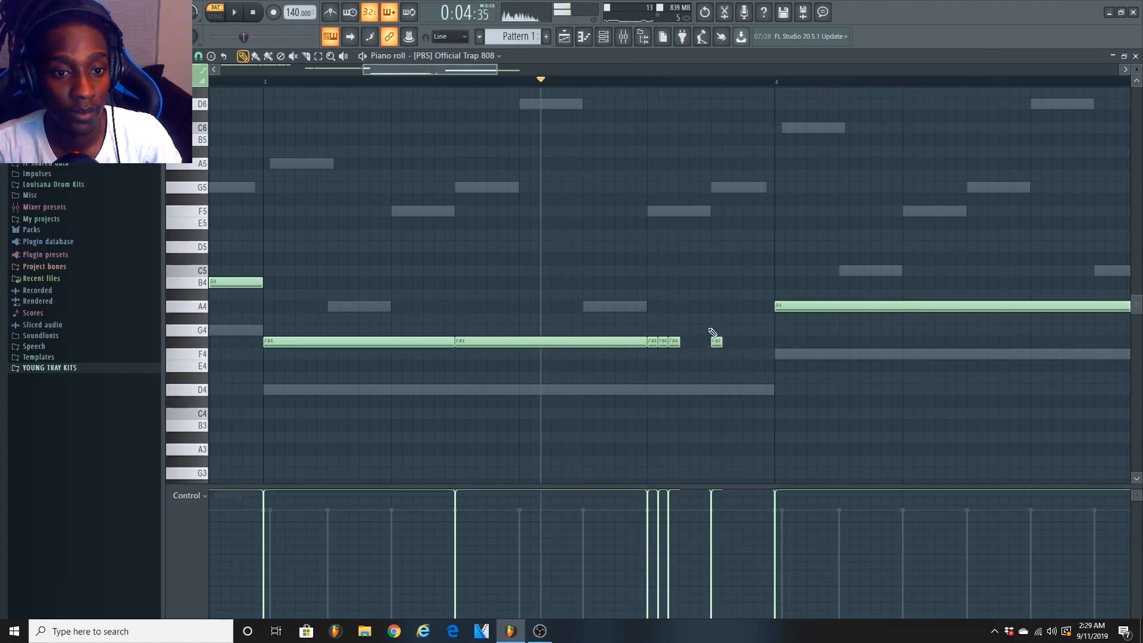
left_click_drag(756, 313, 652, 356)
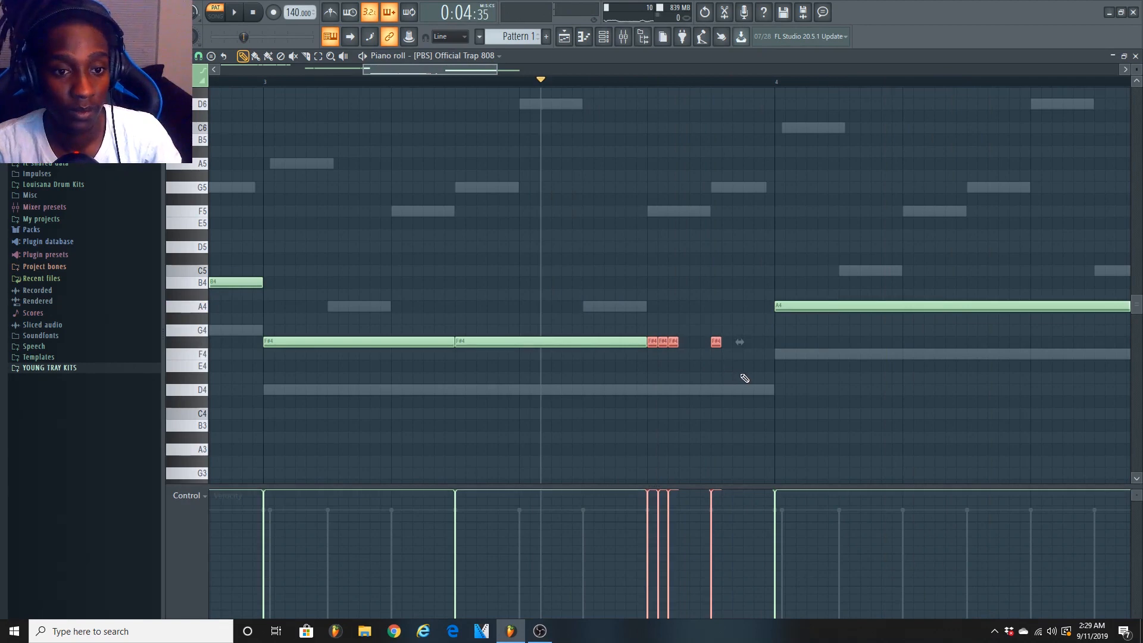
left_click_drag(720, 343, 732, 342)
Finish bar 4 with half-beat B4, C#5 and B4 notes after the A4 while the pattern plays
key("space")
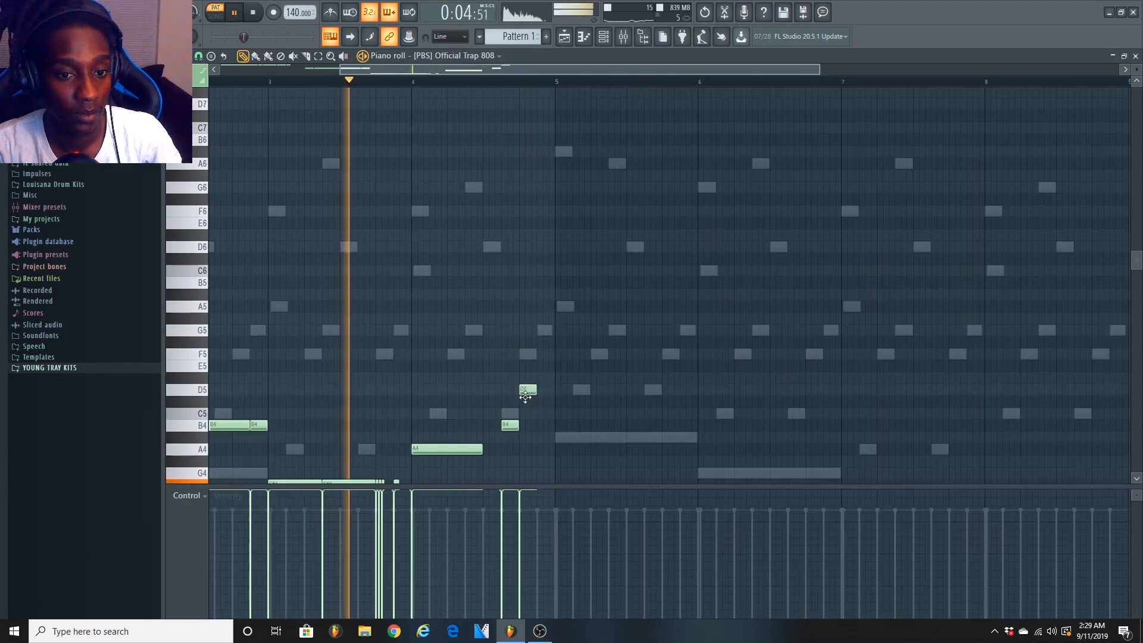
left_click_drag(527, 394, 526, 403)
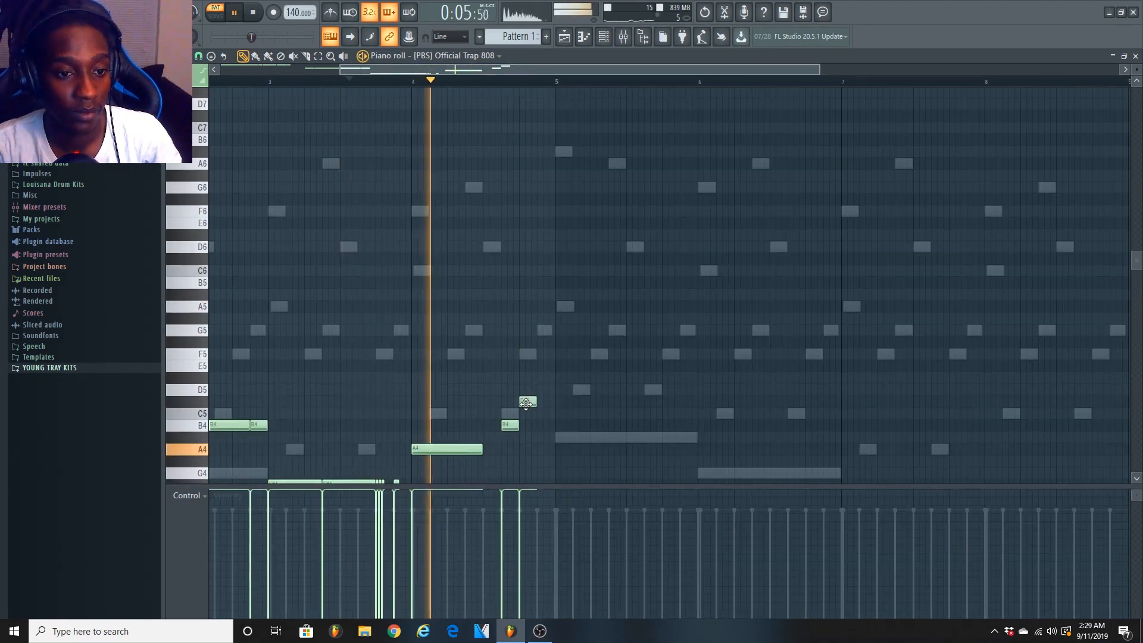
left_click(543, 425)
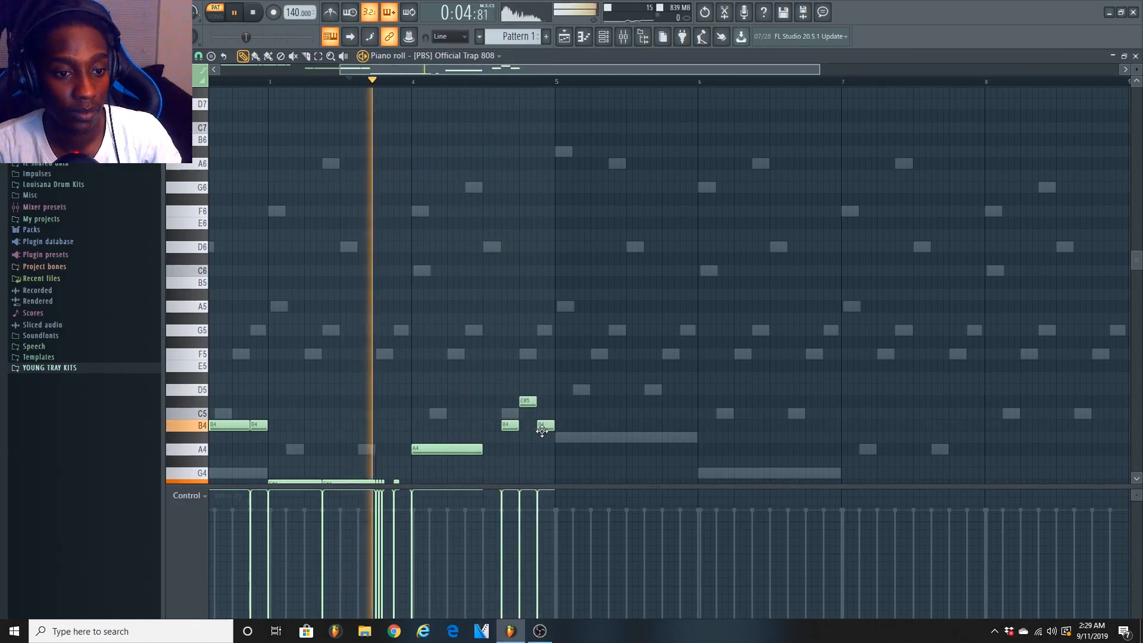
Duplicate the four-bar 808 pattern into bars 5 to 8 and play it from the start
scroll(476, 96, "down", 3)
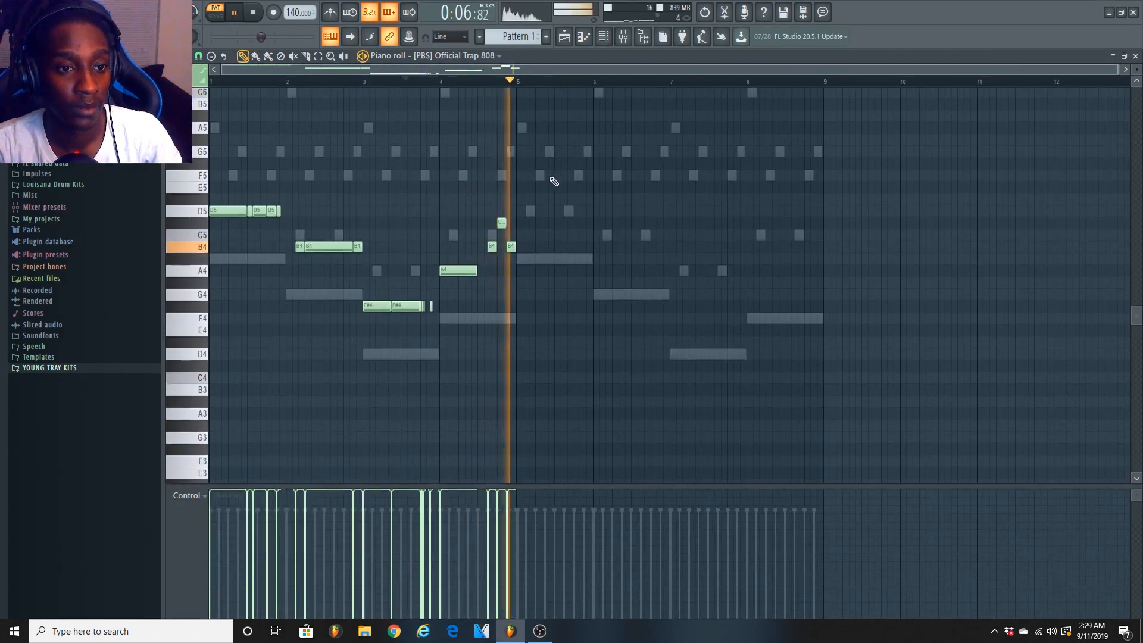
key("space")
key("ctrl+b")
key("space")
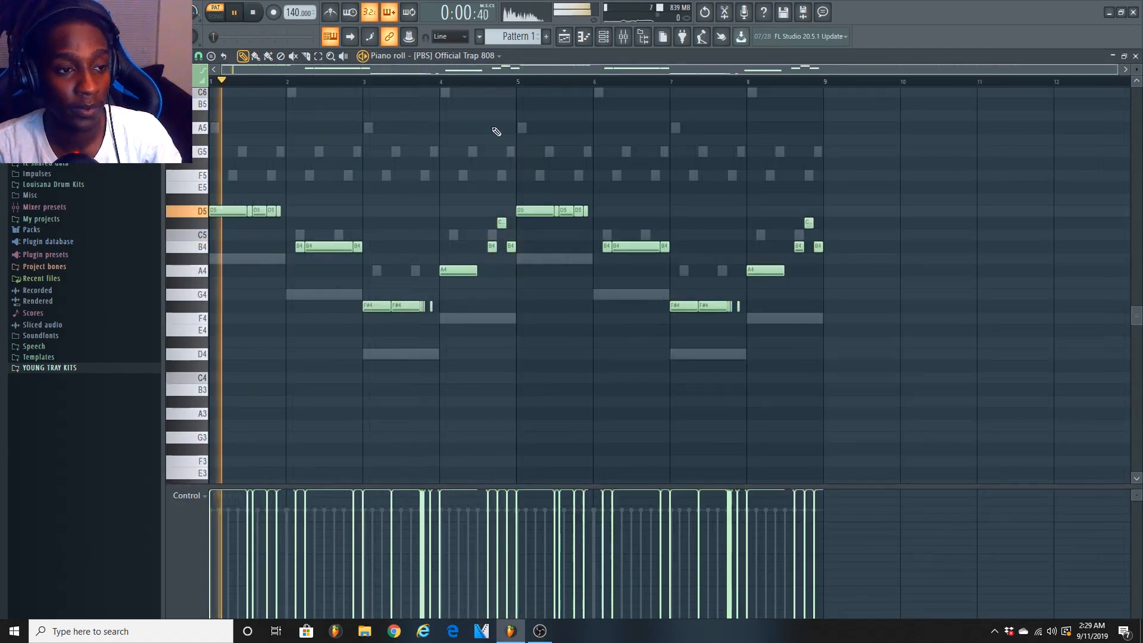